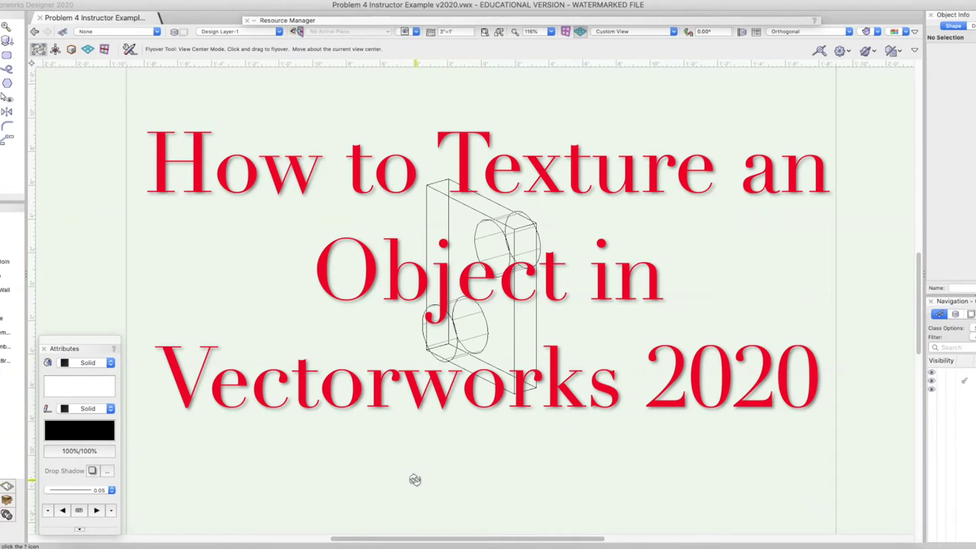
click(479, 461)
scroll(478, 461, up, 2)
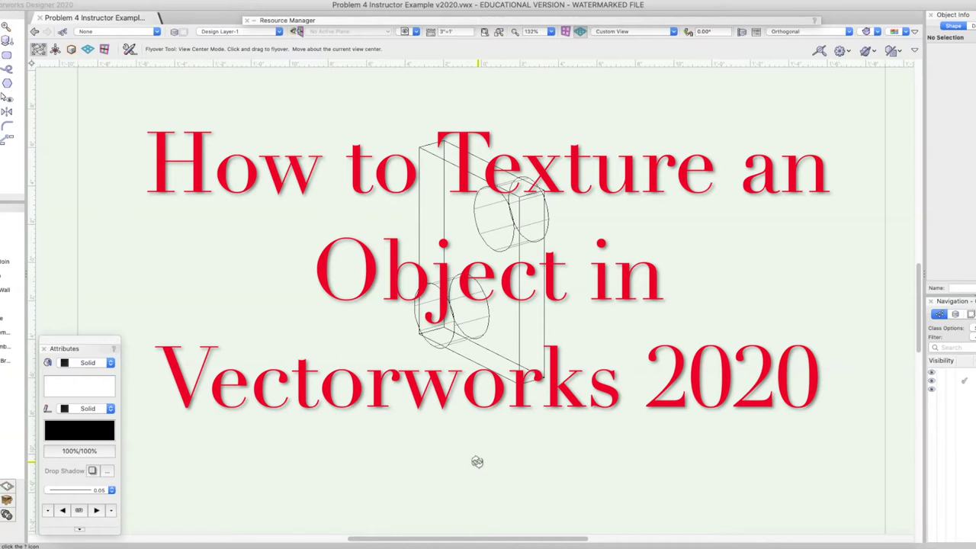
click(462, 438)
click(393, 420)
click(374, 430)
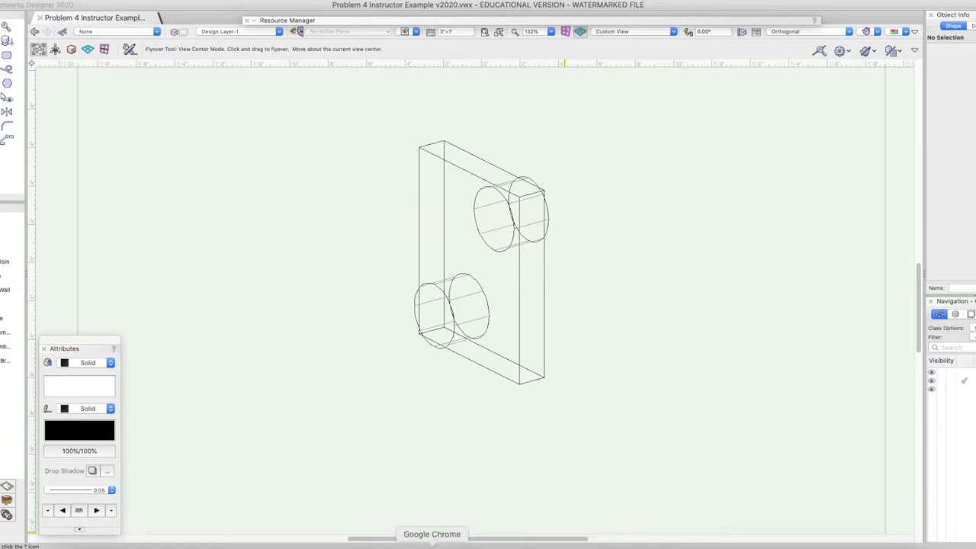
Step: Switch to Google Chrome and look over the Sketchup Texture Club home page, including the latest textures and free Wood Boards pack
click(432, 546)
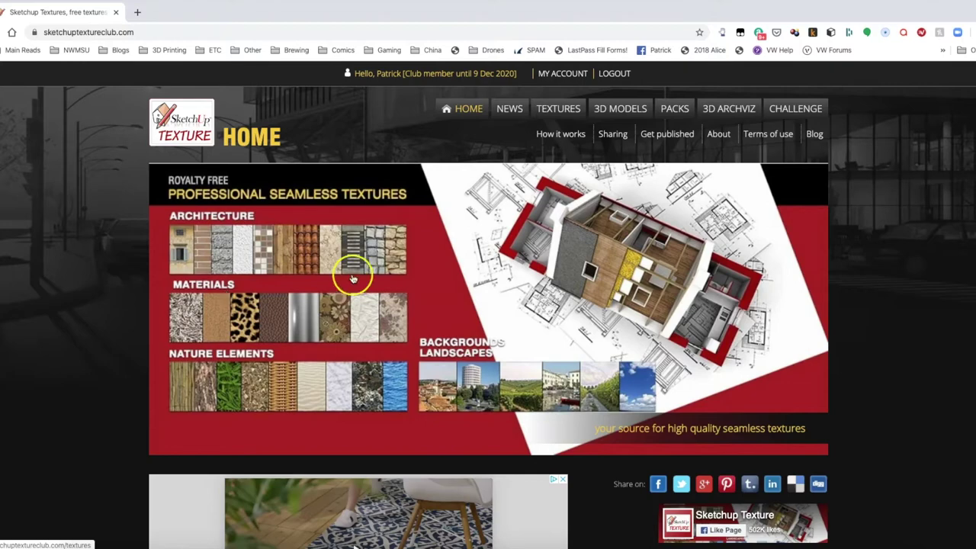
scroll(364, 246, down, 6)
scroll(366, 249, down, 5)
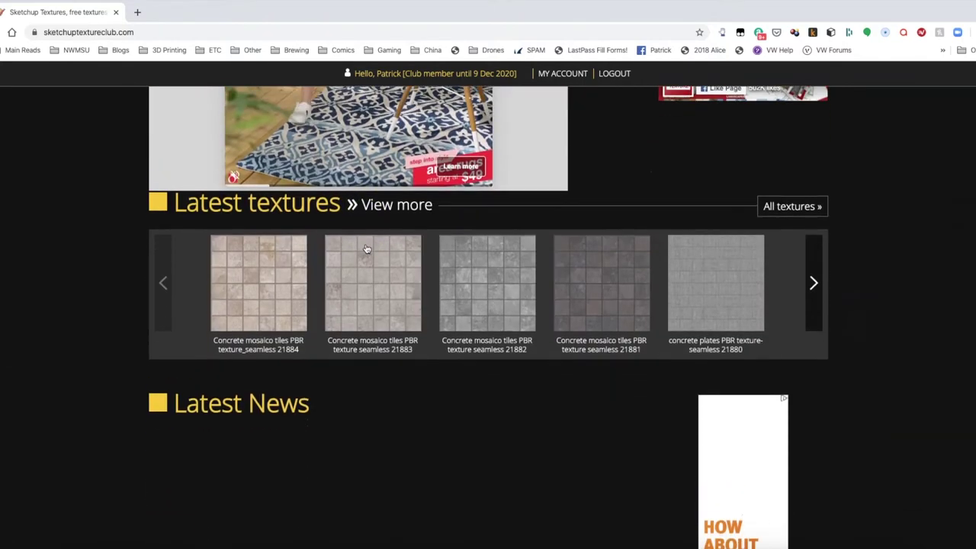
scroll(366, 250, down, 5)
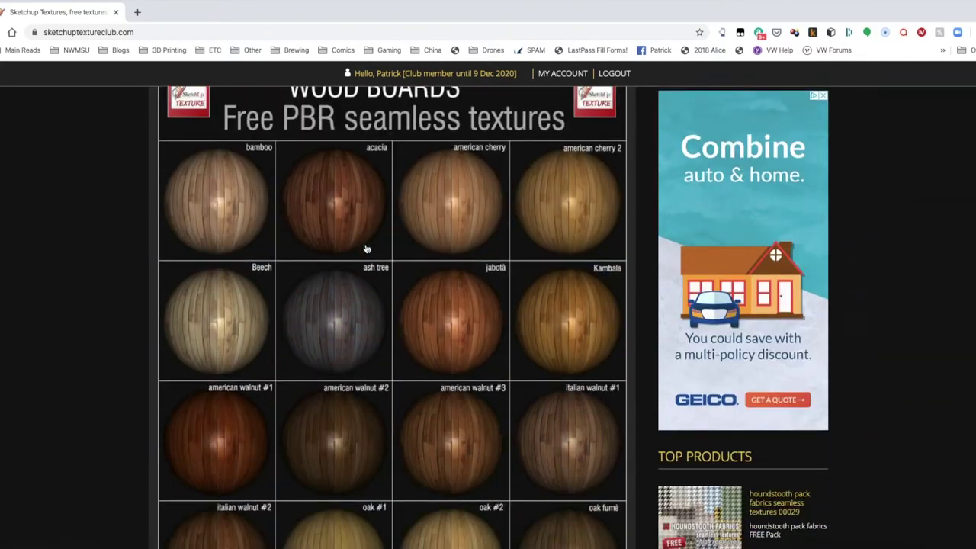
scroll(366, 250, up, 3)
scroll(525, 276, down, 4)
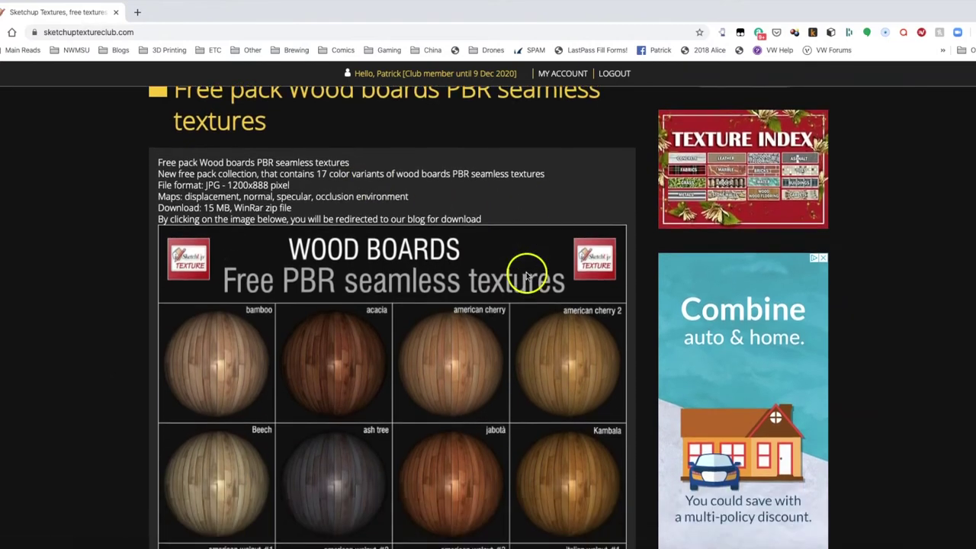
scroll(453, 391, up, 10)
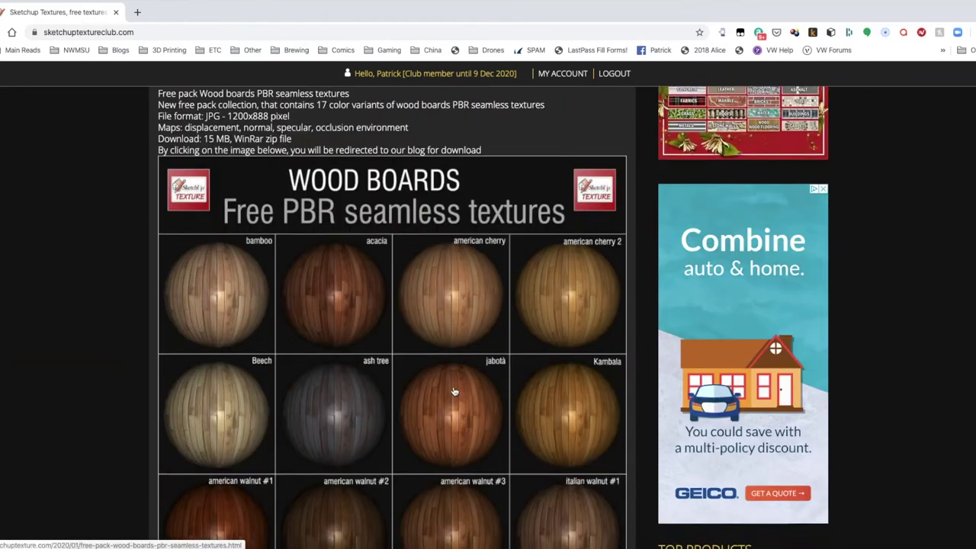
scroll(453, 391, up, 5)
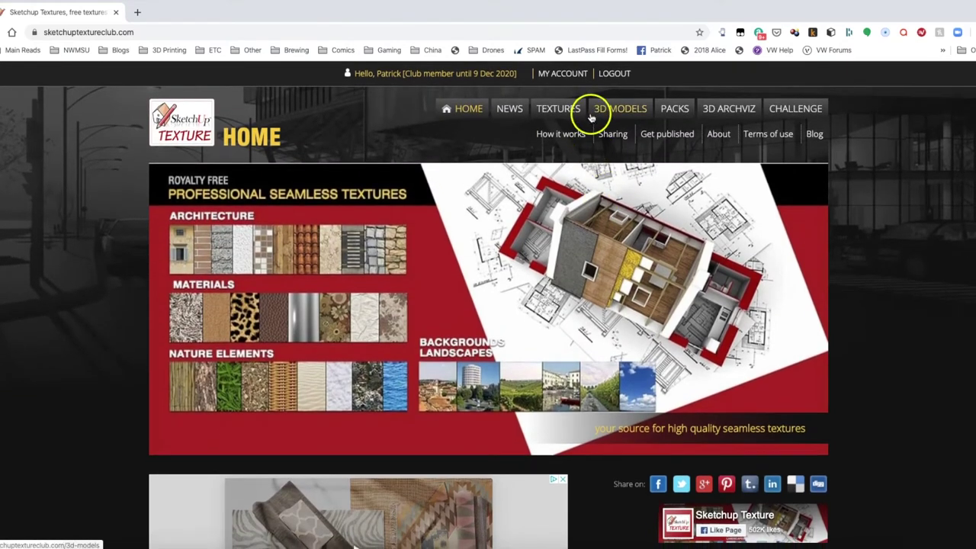
Step: Open the site's Textures section and expand the Architecture category and its Bricks subcategory in the category tree
click(564, 111)
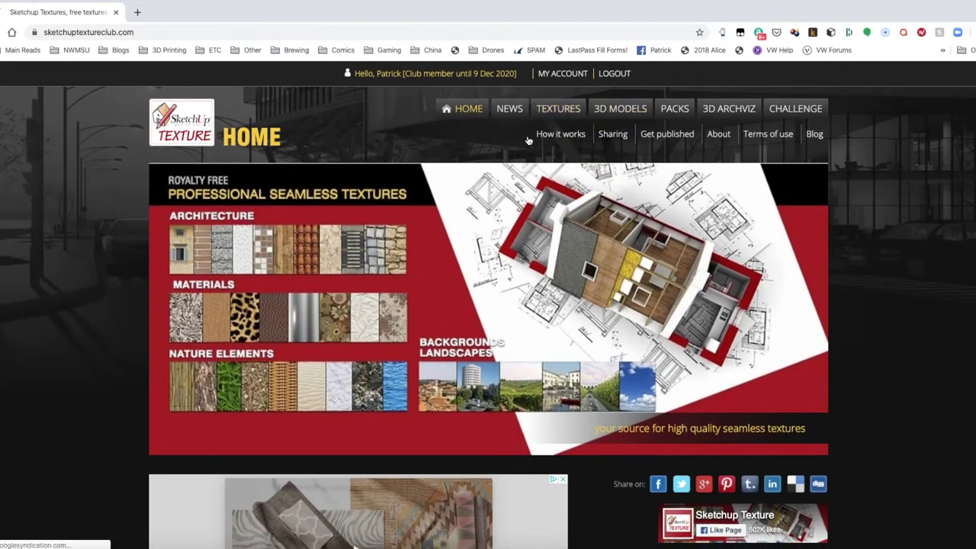
scroll(475, 435, down, 4)
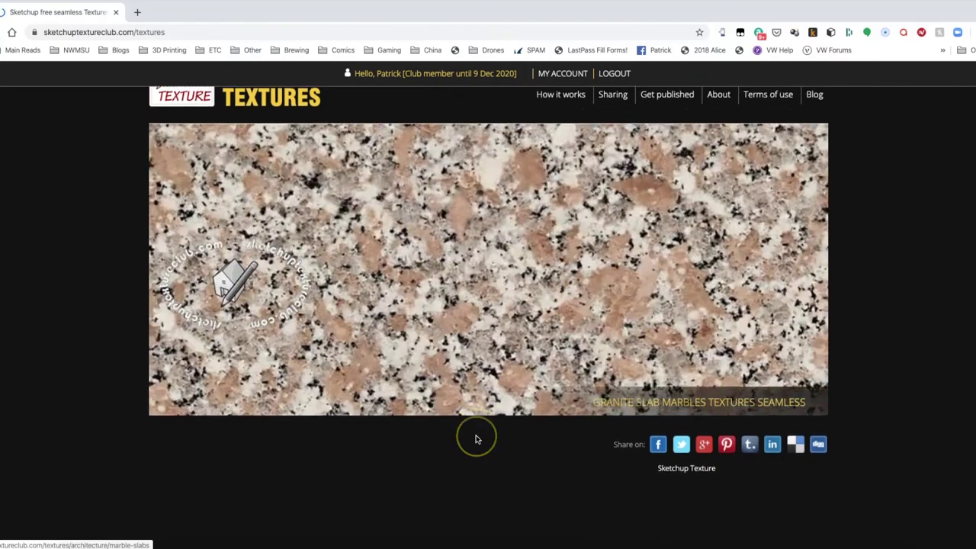
scroll(476, 439, down, 5)
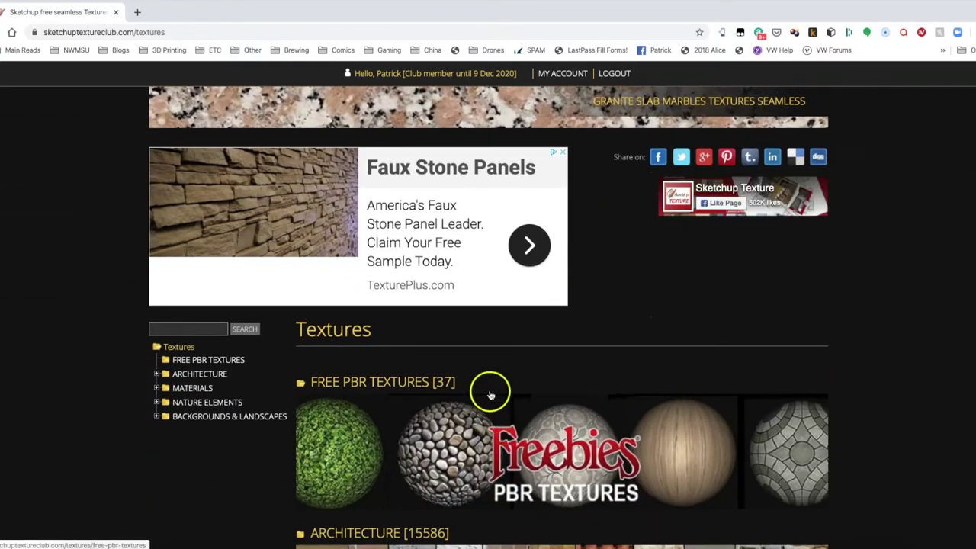
scroll(489, 394, down, 3)
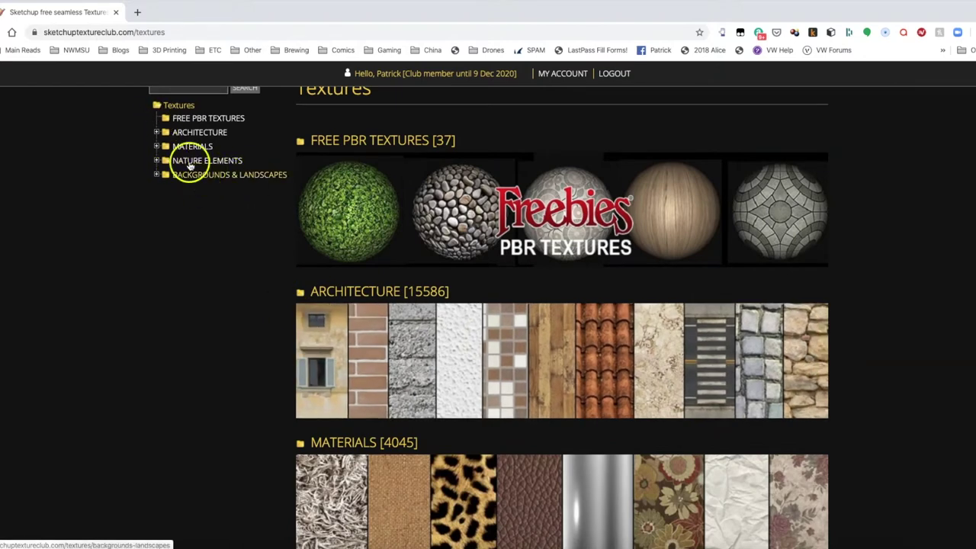
click(156, 133)
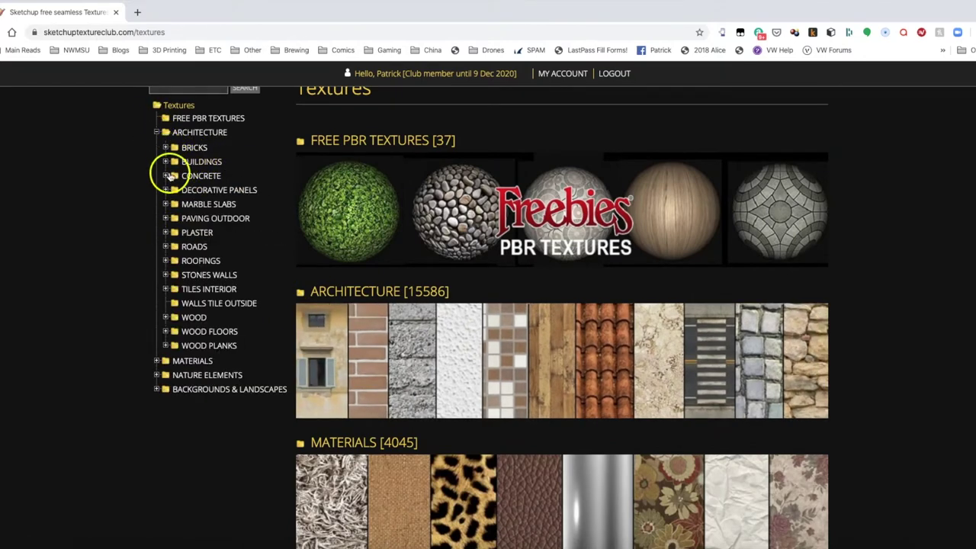
click(166, 147)
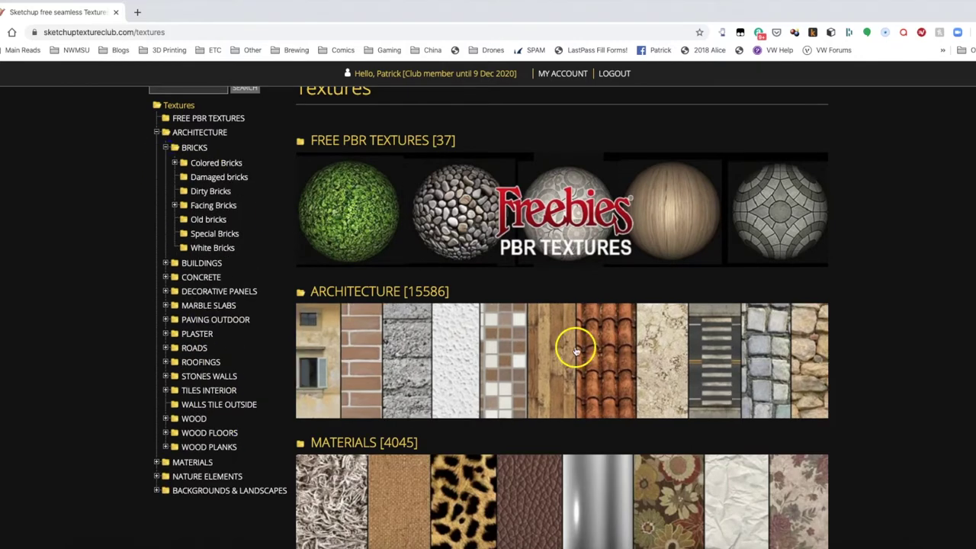
Step: Look over the Materials and Nature Elements texture categories and open the Architecture category page
scroll(575, 358, down, 3)
scroll(581, 371, down, 1)
scroll(580, 371, up, 1)
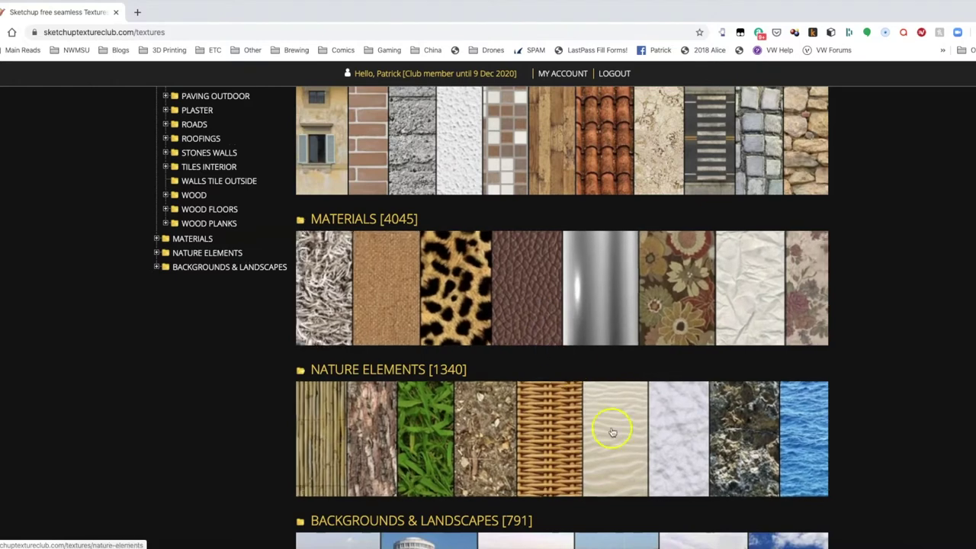
scroll(463, 336, up, 1)
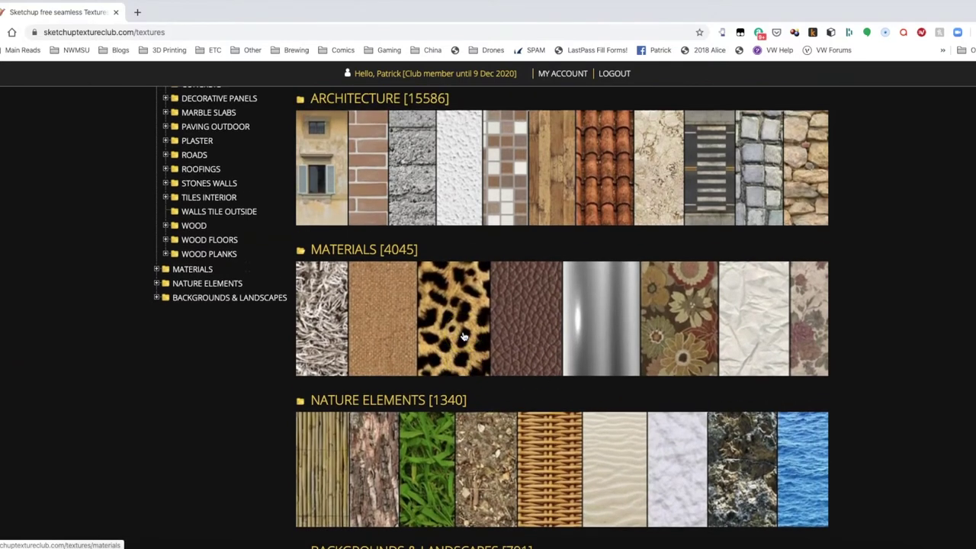
scroll(463, 335, up, 1)
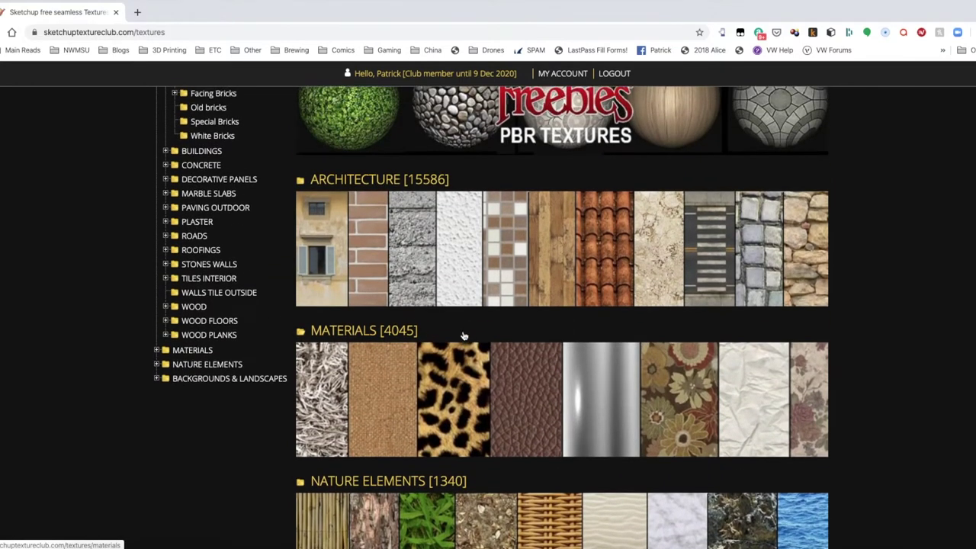
scroll(462, 335, up, 1)
click(421, 329)
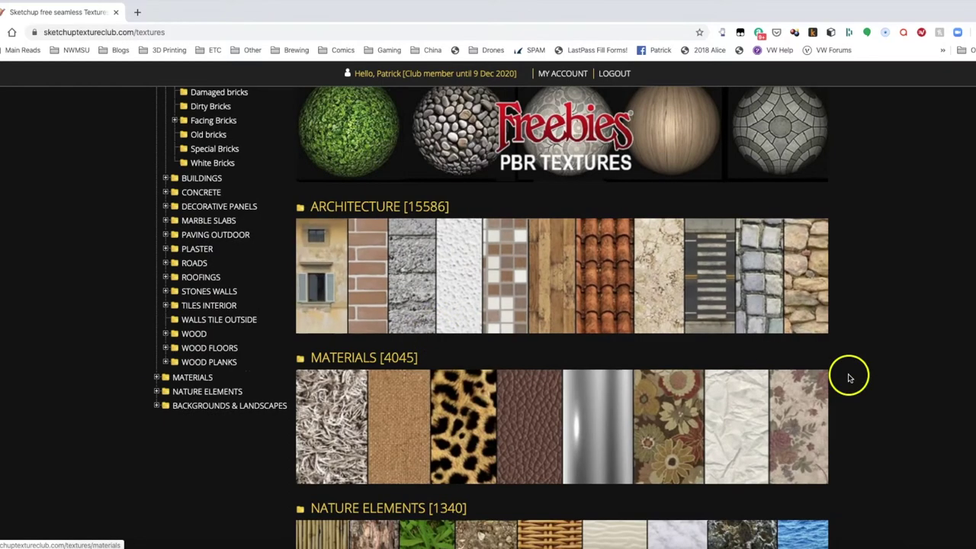
click(808, 243)
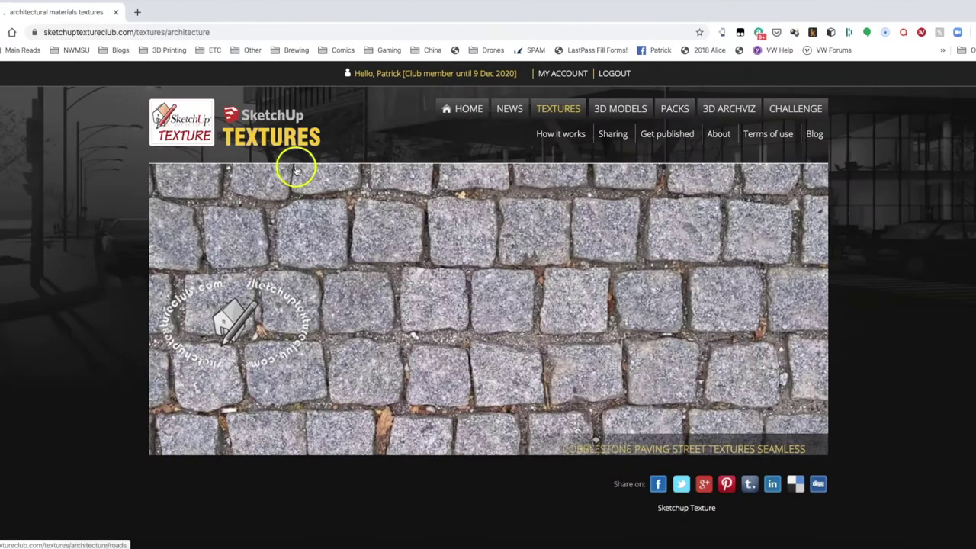
scroll(420, 294, down, 4)
scroll(423, 301, down, 5)
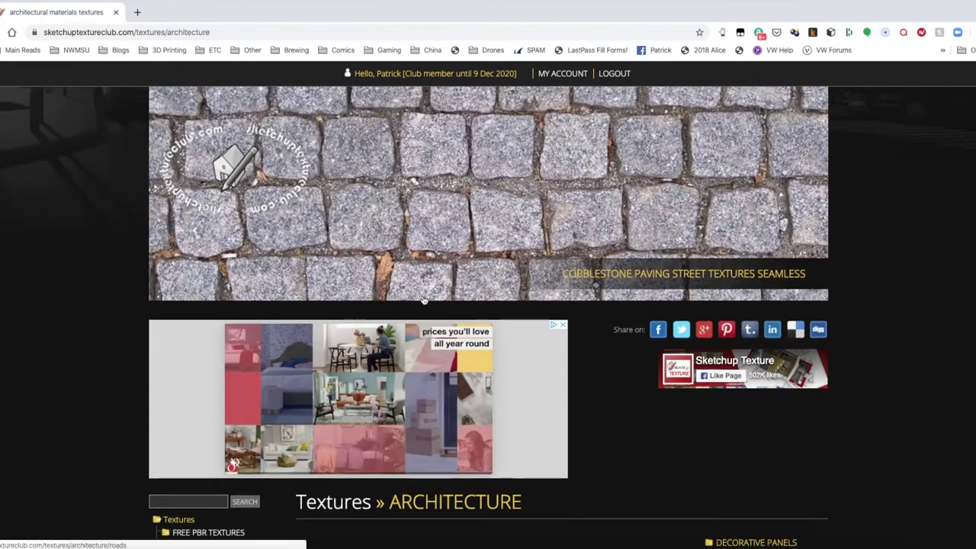
scroll(424, 301, down, 1)
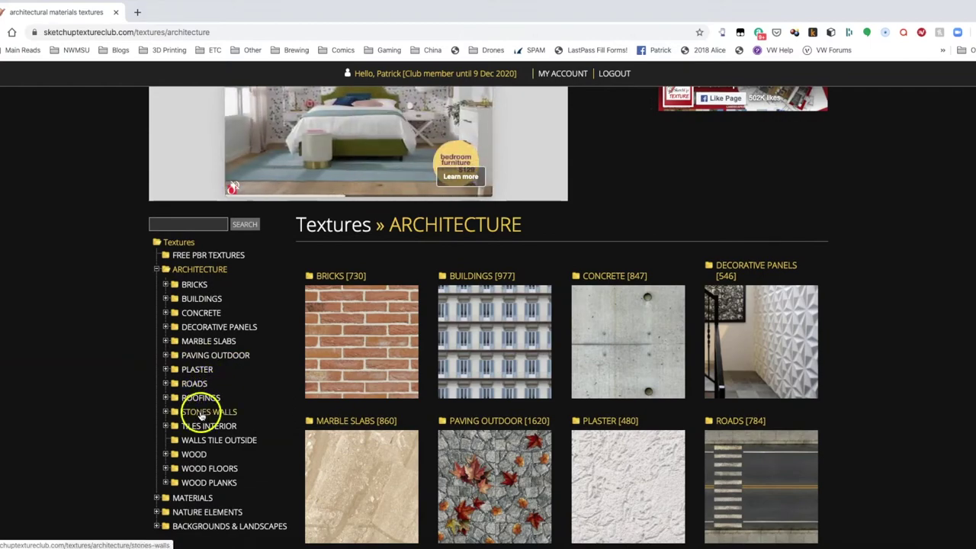
Step: Open the Stones Walls category within Architecture and go into its Stone walls subcategory
click(202, 412)
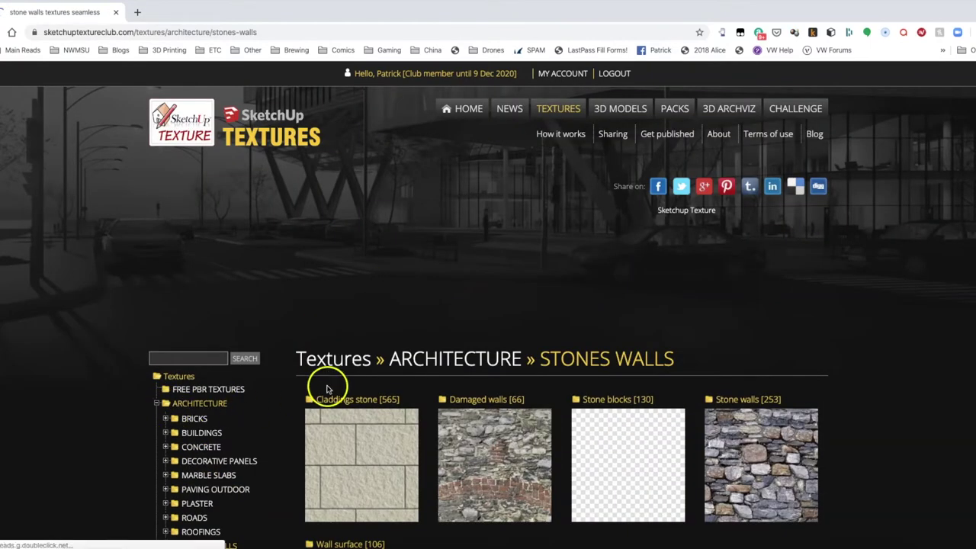
scroll(497, 412, down, 3)
scroll(497, 412, down, 4)
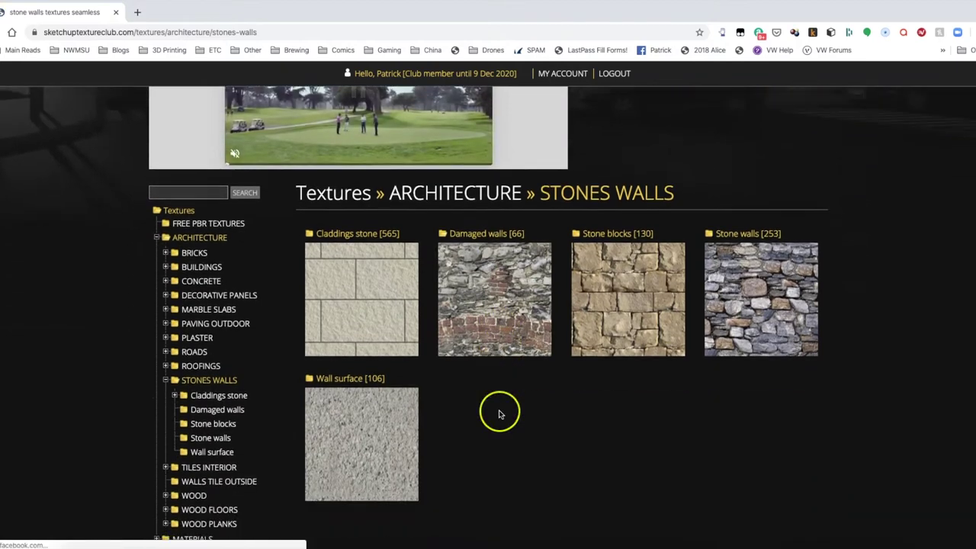
click(762, 236)
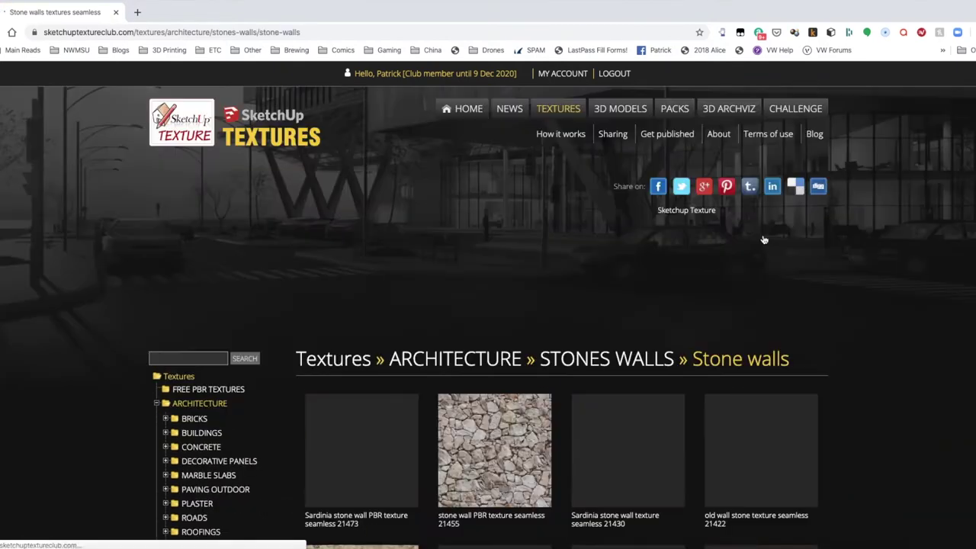
Step: Open wall stone texture-seamless 21361 and download its free-user 1024x1024 px version without maps
scroll(657, 424, down, 5)
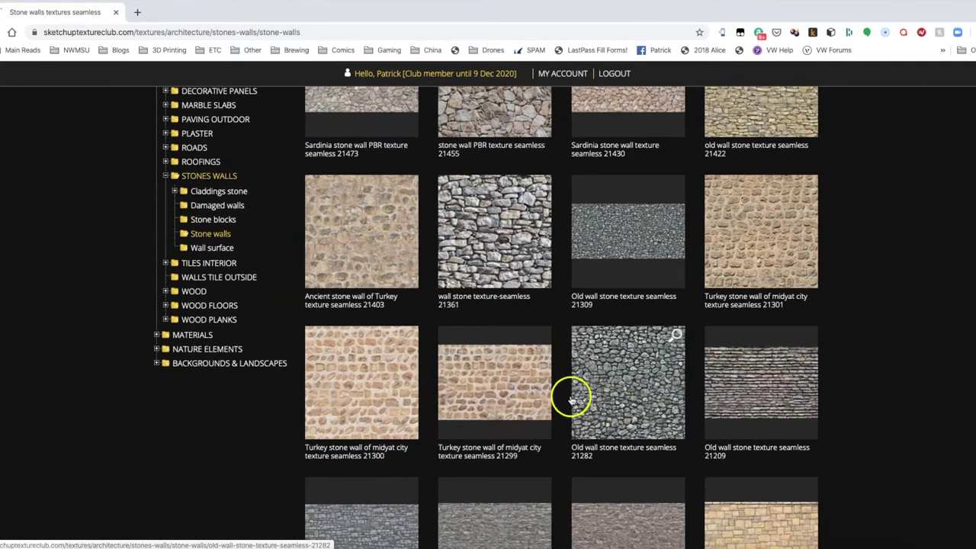
scroll(483, 312, up, 1)
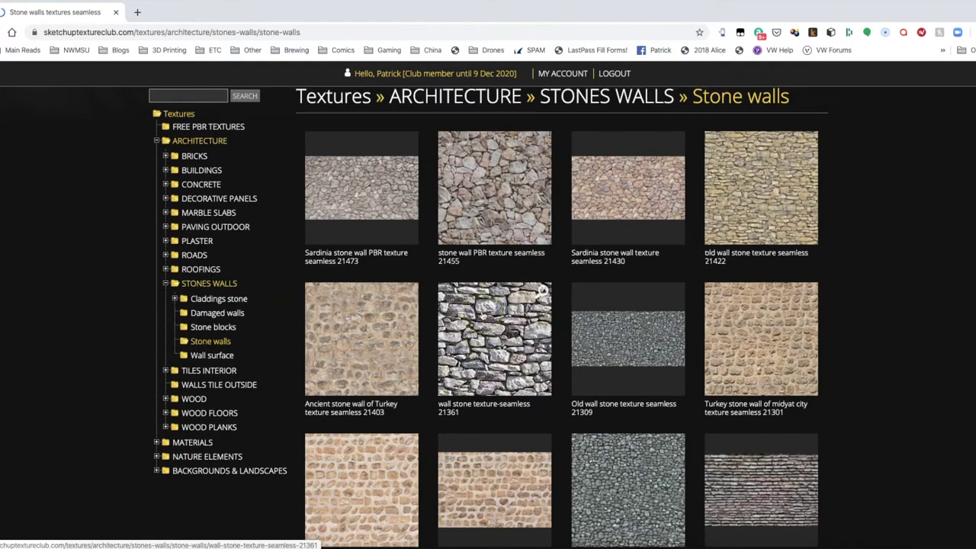
click(494, 336)
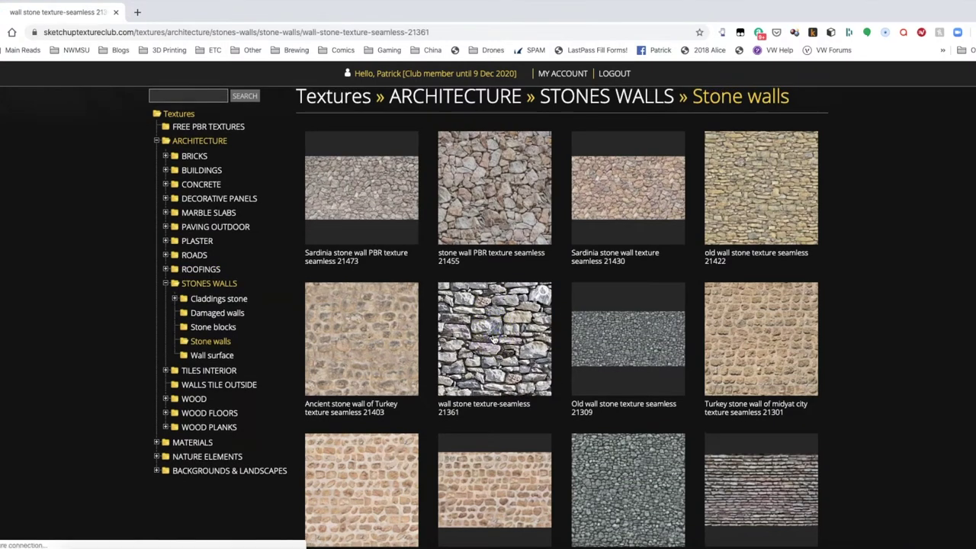
scroll(580, 341, down, 3)
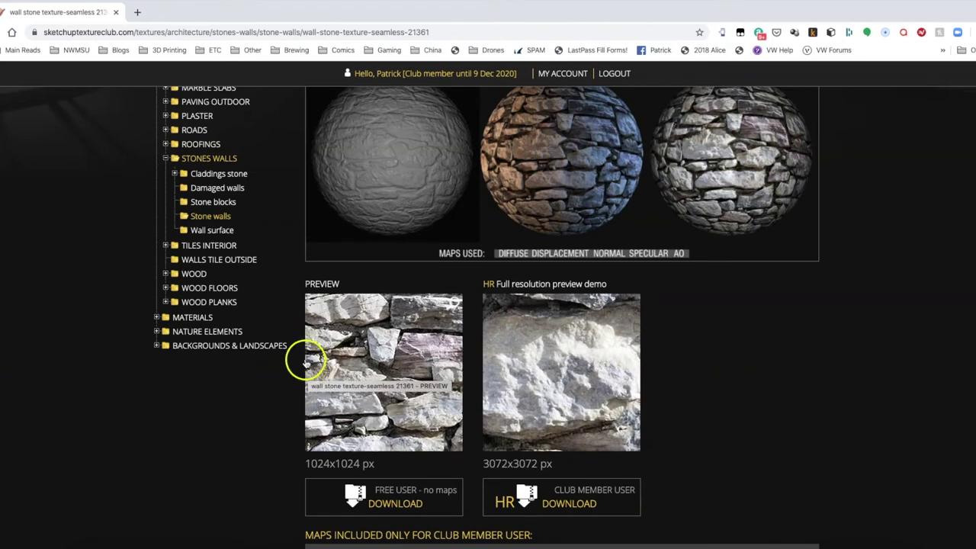
click(402, 504)
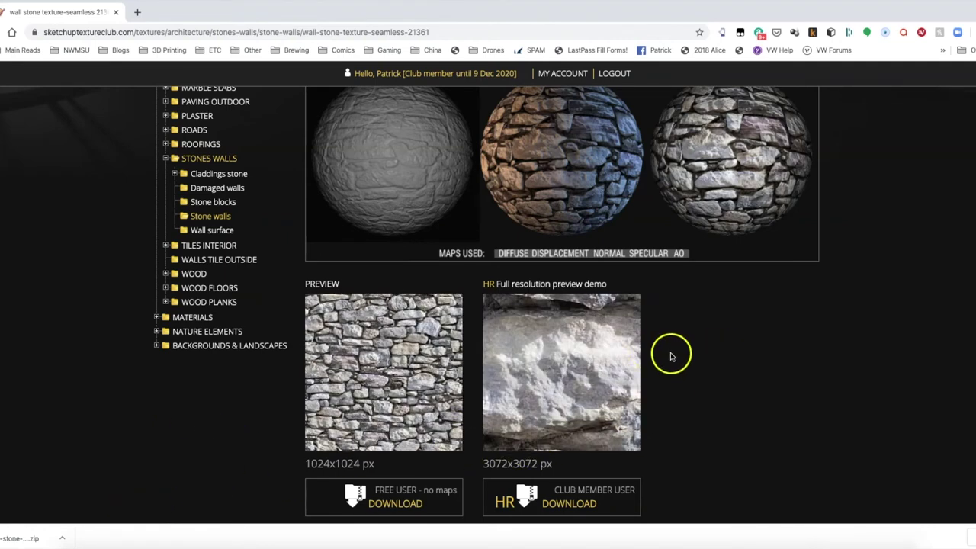
Step: Extract 248-wall-stone-texture-seamless.zip in the Downloads folder using Finder
click(17, 539)
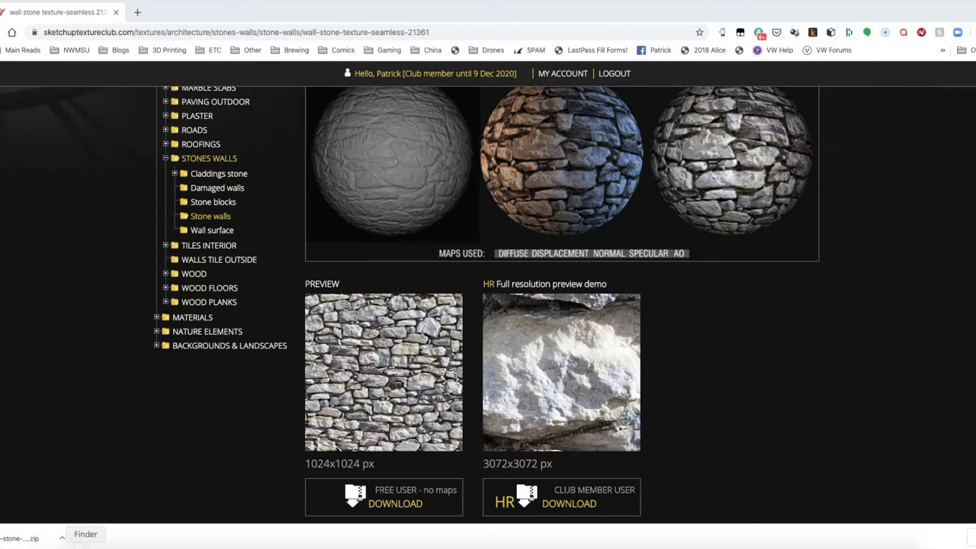
click(85, 545)
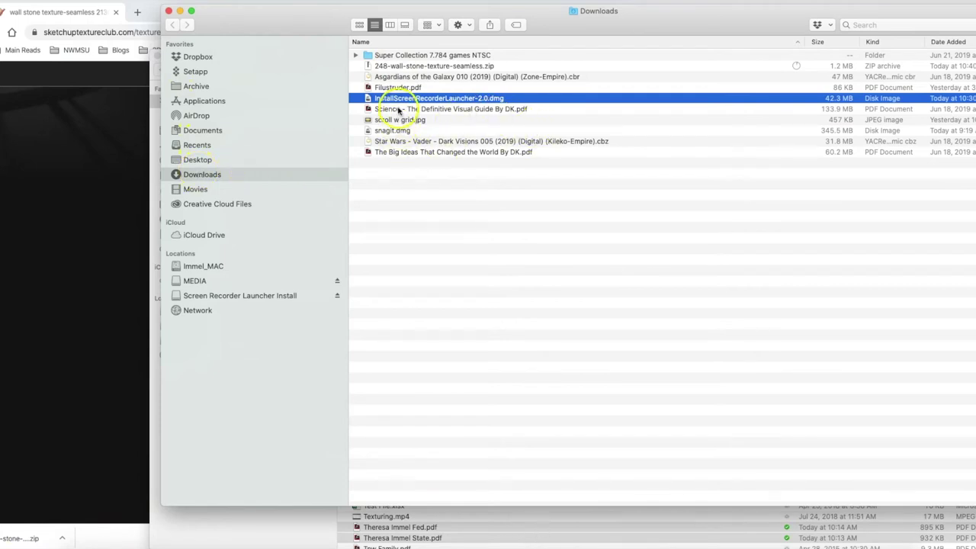
double_click(404, 66)
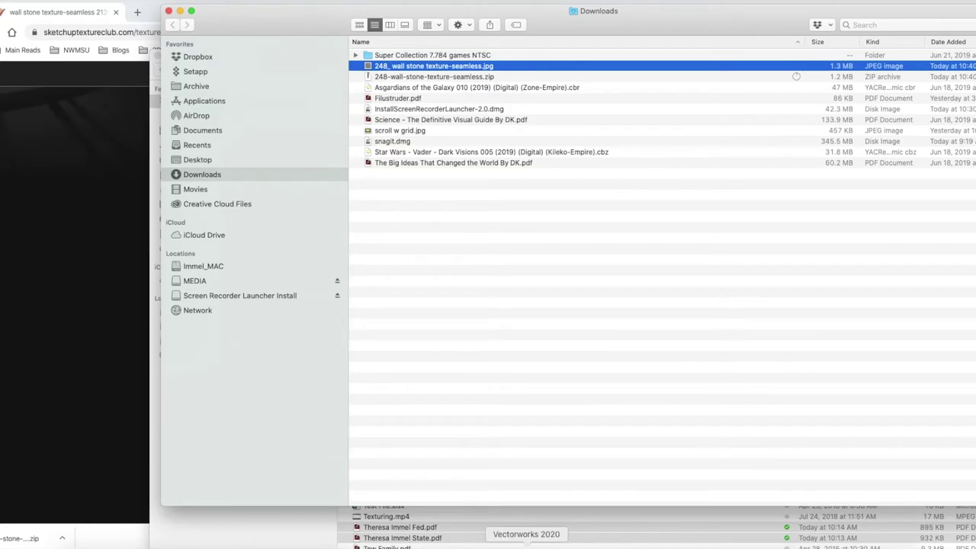
Step: Switch to Vectorworks 2020, agree to create a backup, and save the drawing as Problem 4 Instructor Example v2020.vwx in Instructor Examples
click(526, 545)
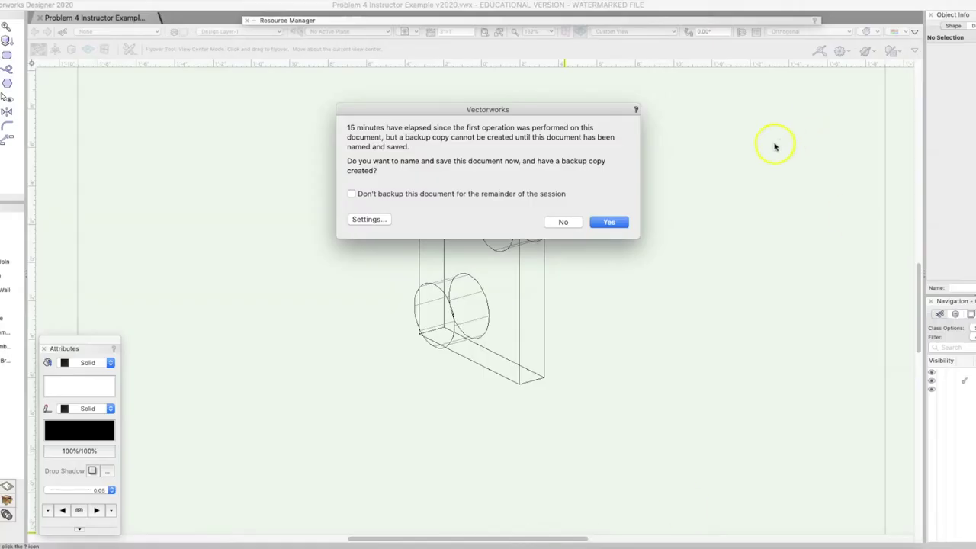
click(607, 222)
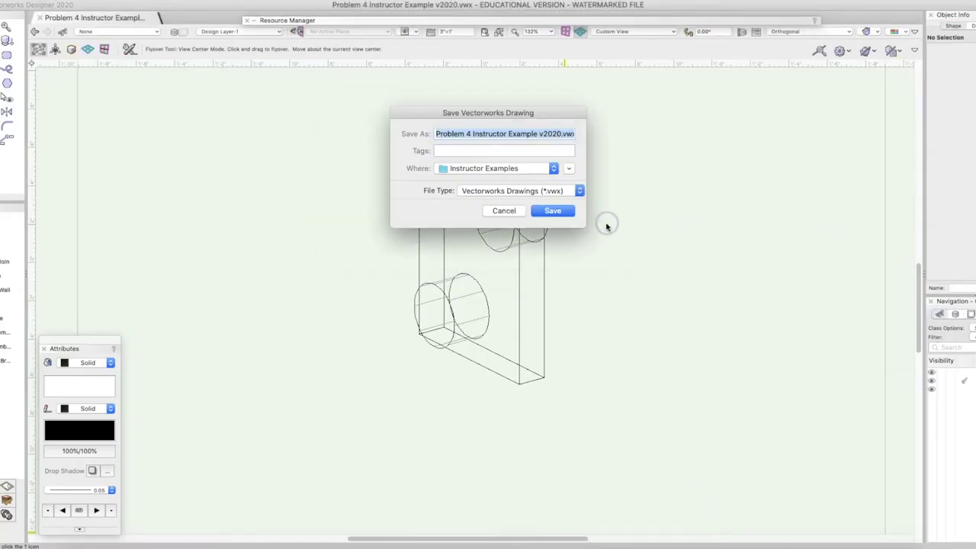
click(556, 209)
click(609, 211)
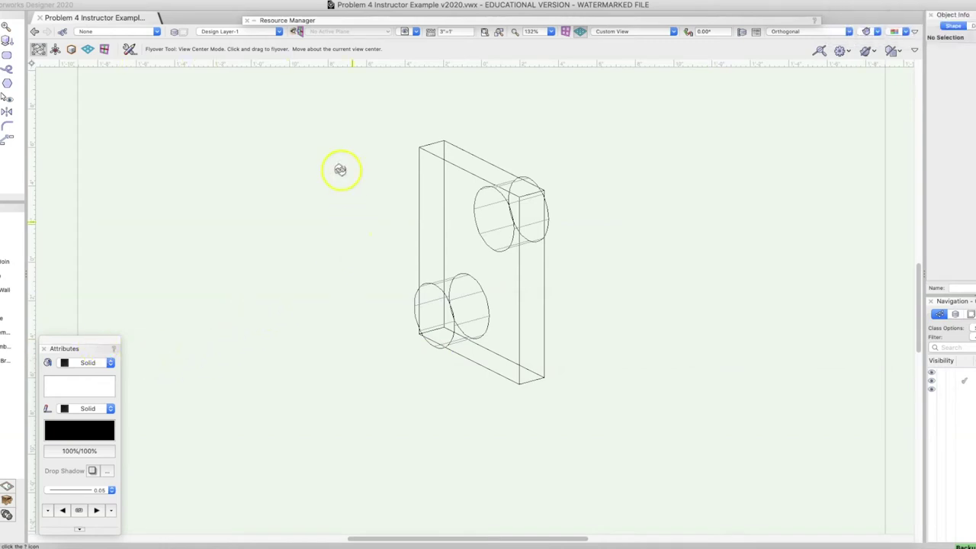
Step: Create a new Renderworks Texture resource in the Problem 4 Instructor Example v2020 file and name it Stone Wall 1
click(375, 21)
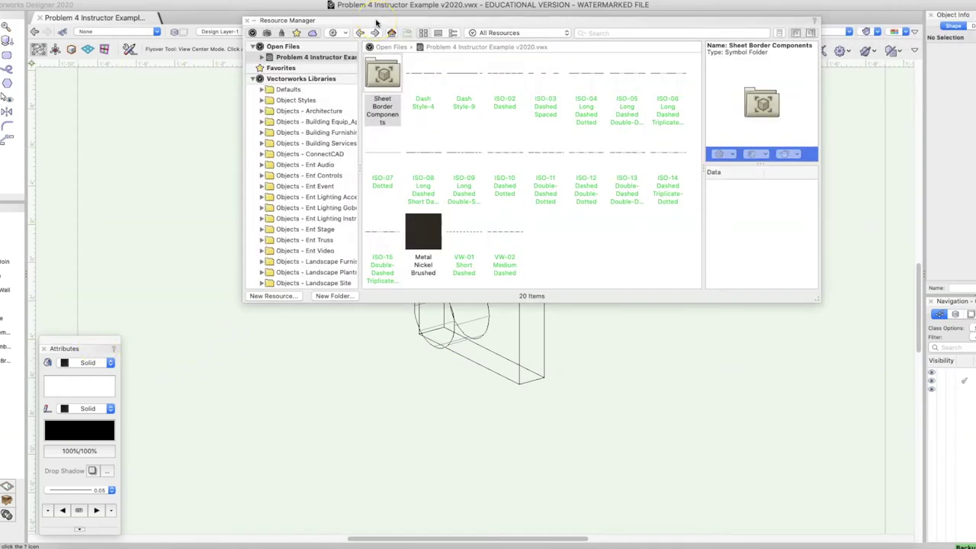
click(308, 57)
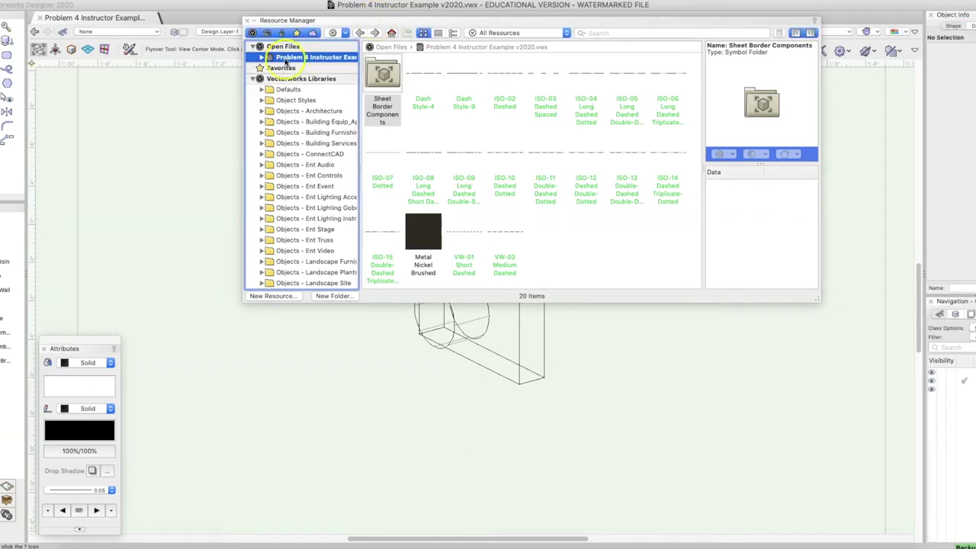
right_click(587, 247)
mouse_move(610, 278)
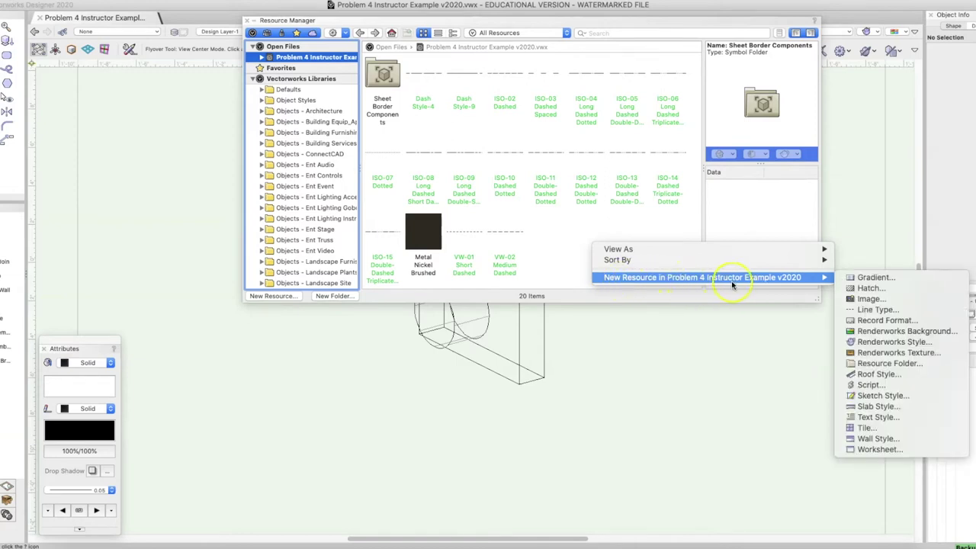
click(887, 353)
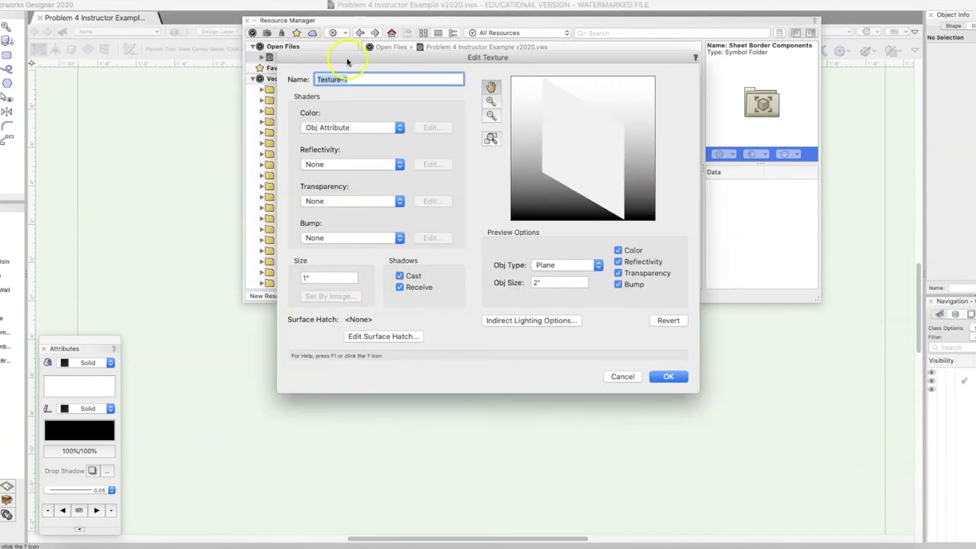
drag(347, 62, 429, 57)
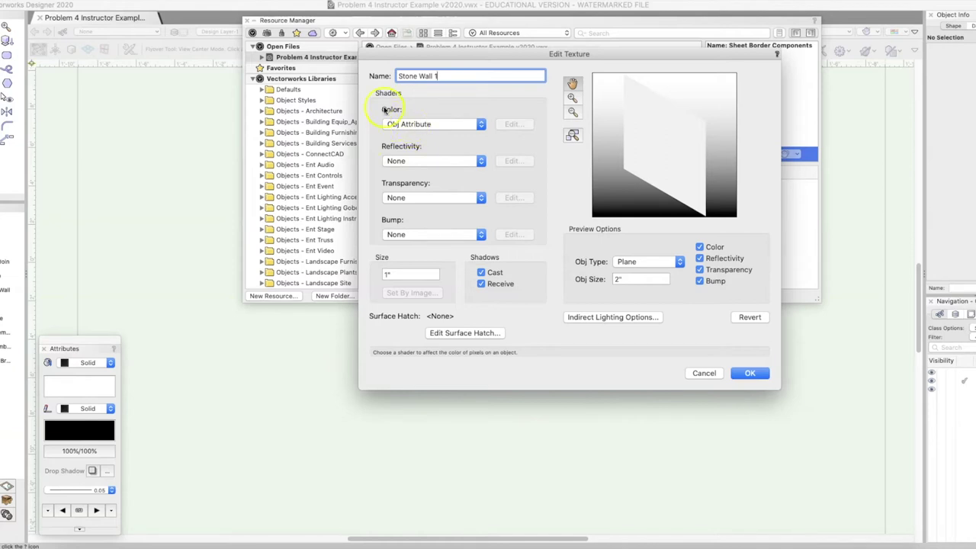
Step: Set the texture's color shader to an image, using the extracted 248 wall stone texture-seamless JPG from Downloads
click(404, 126)
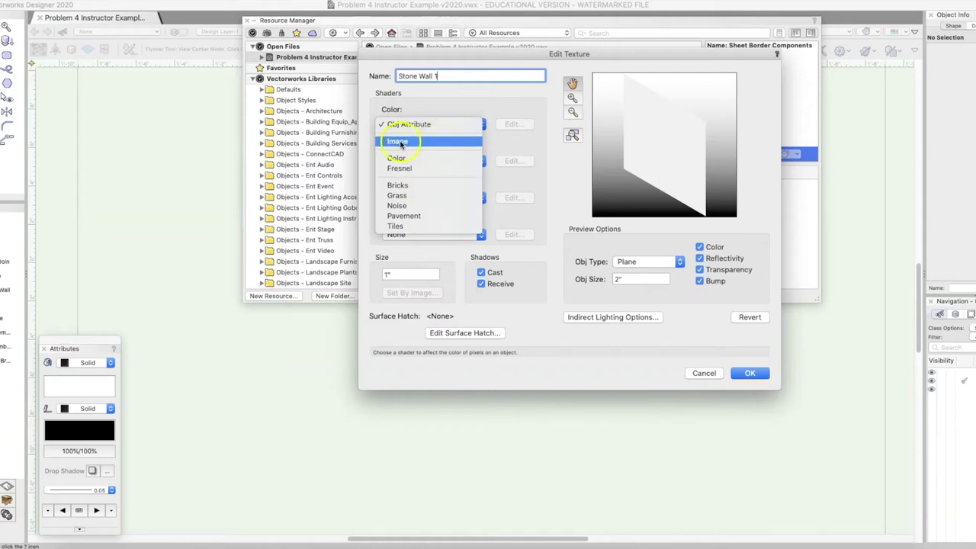
click(401, 144)
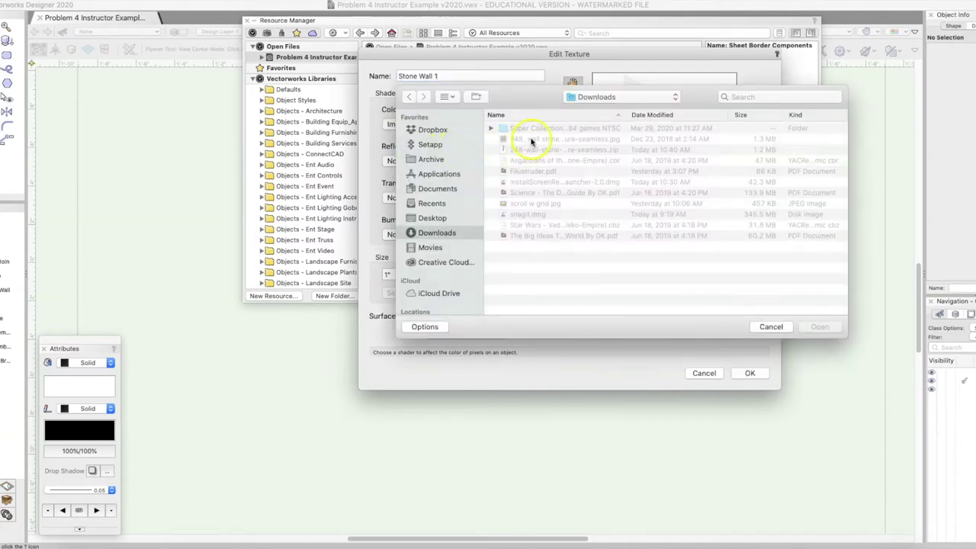
click(531, 139)
click(822, 326)
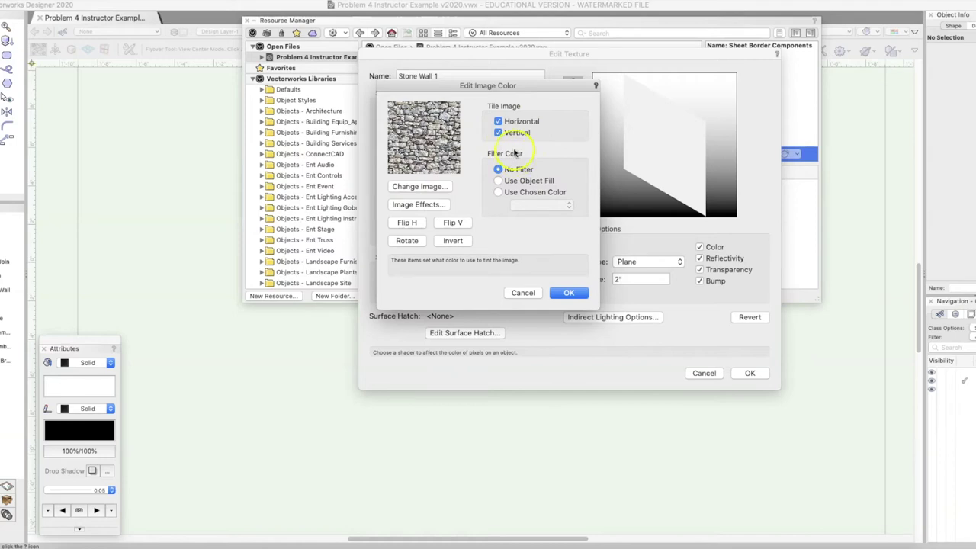
Step: Flip the stone image horizontally and vertically, toggle its color inversion on and back off, and accept the image and texture settings
click(412, 225)
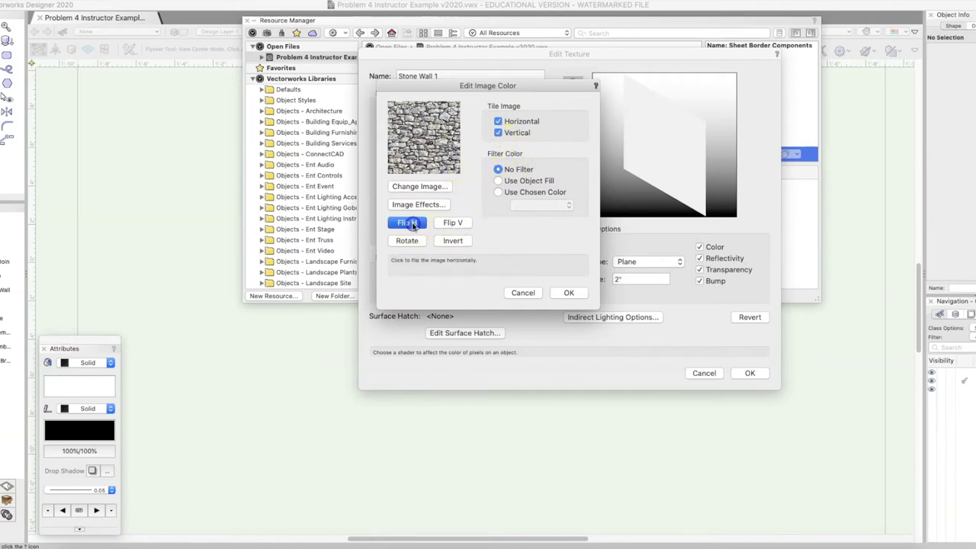
click(450, 225)
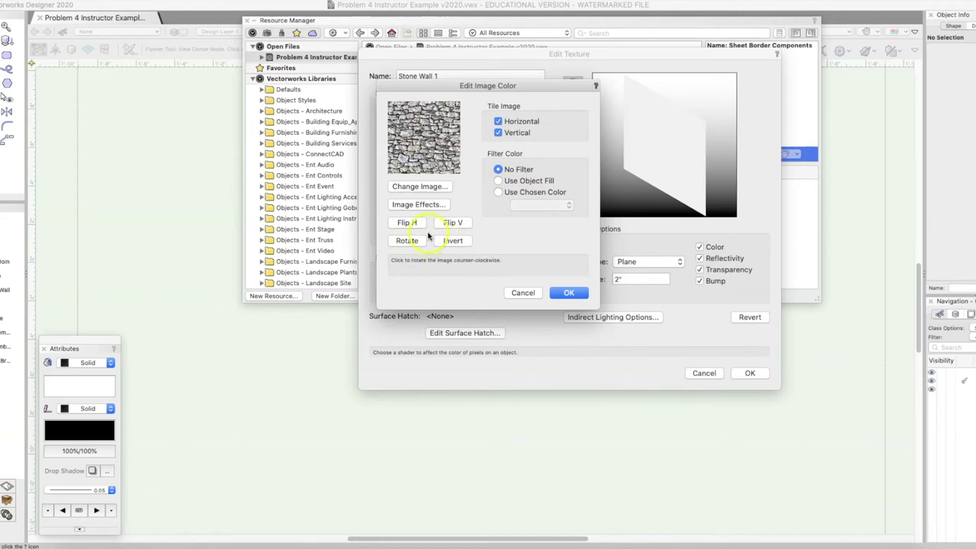
click(451, 242)
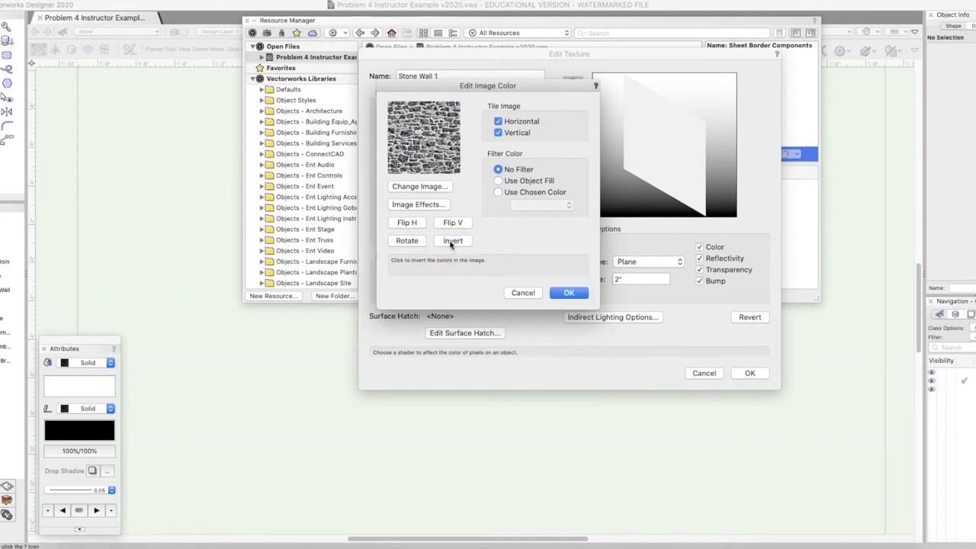
click(450, 243)
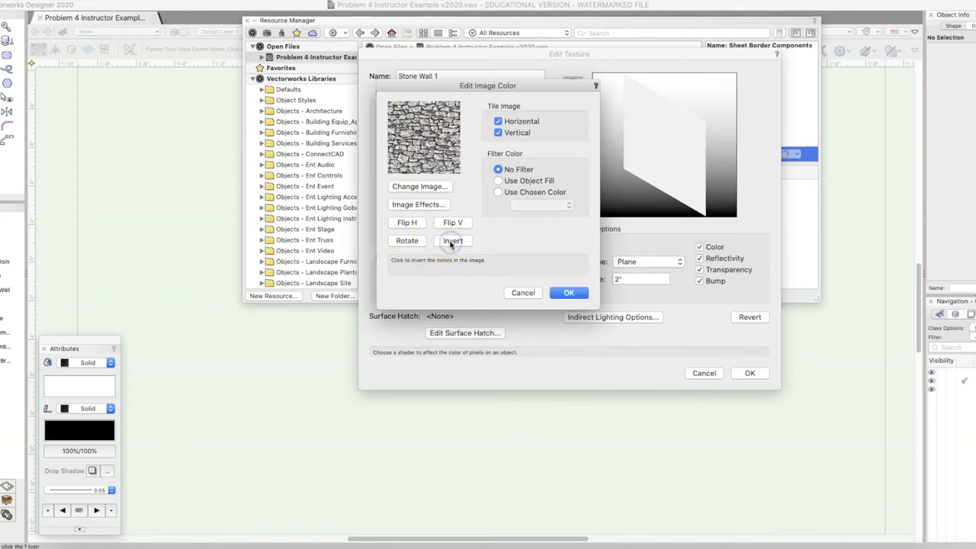
click(447, 133)
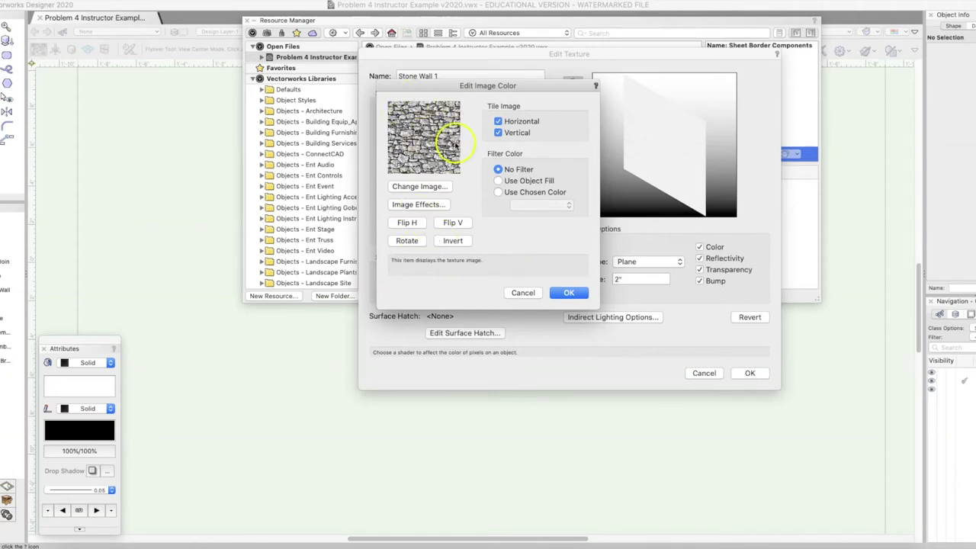
click(570, 292)
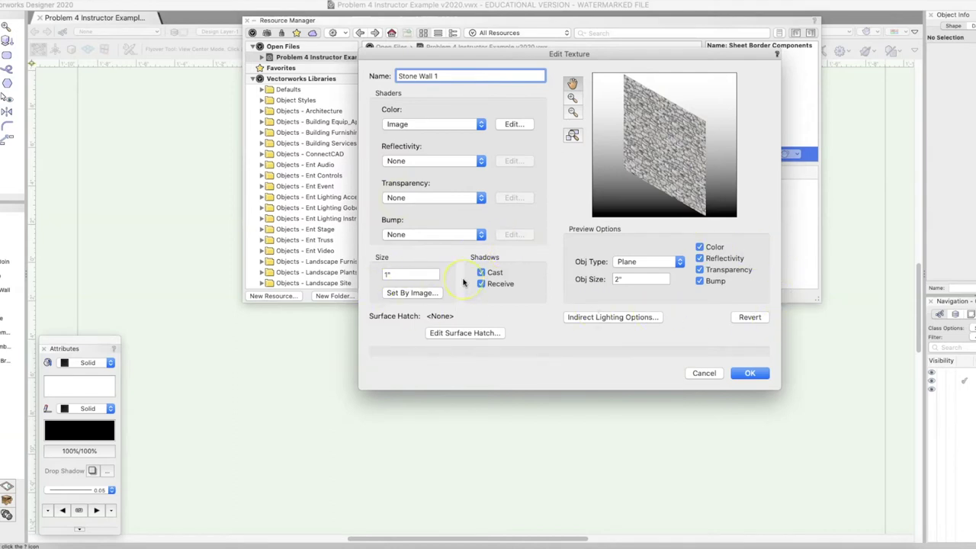
click(749, 374)
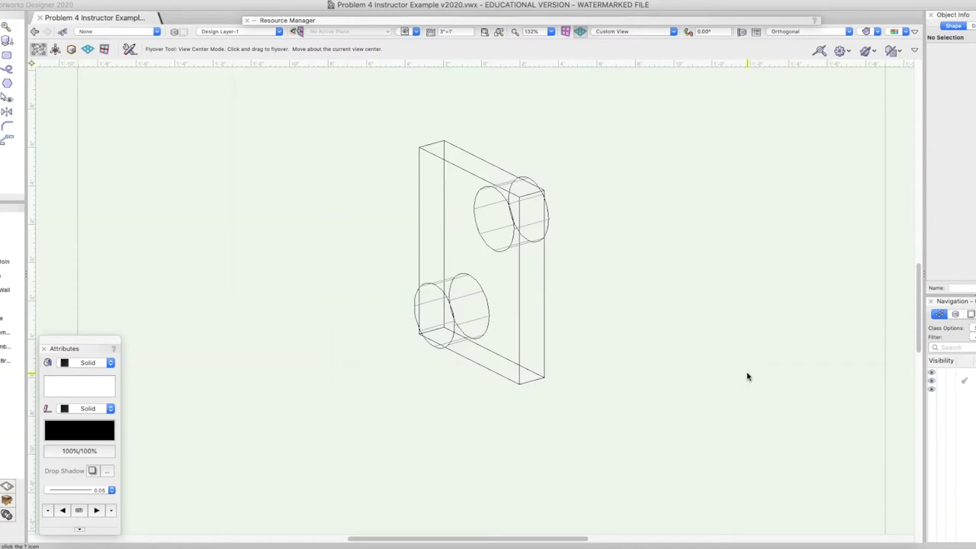
Step: Apply the Stone Wall 1 texture from the Resource Manager to the rectangular slab
click(425, 20)
click(468, 232)
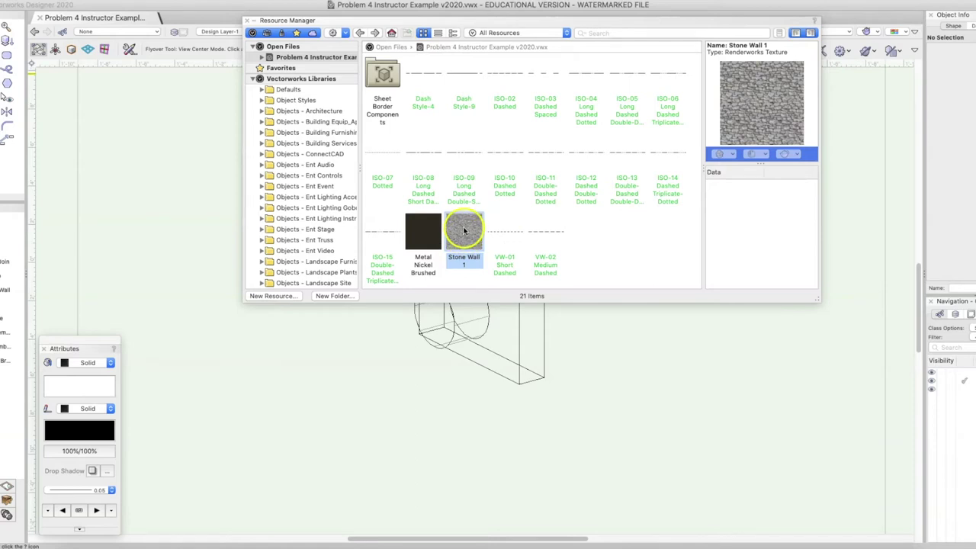
drag(464, 232, 519, 339)
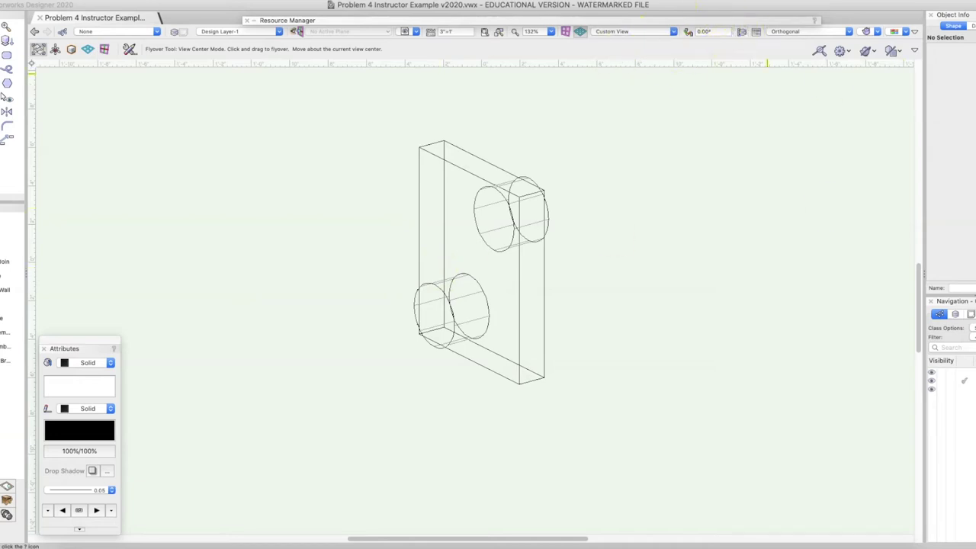
click(435, 20)
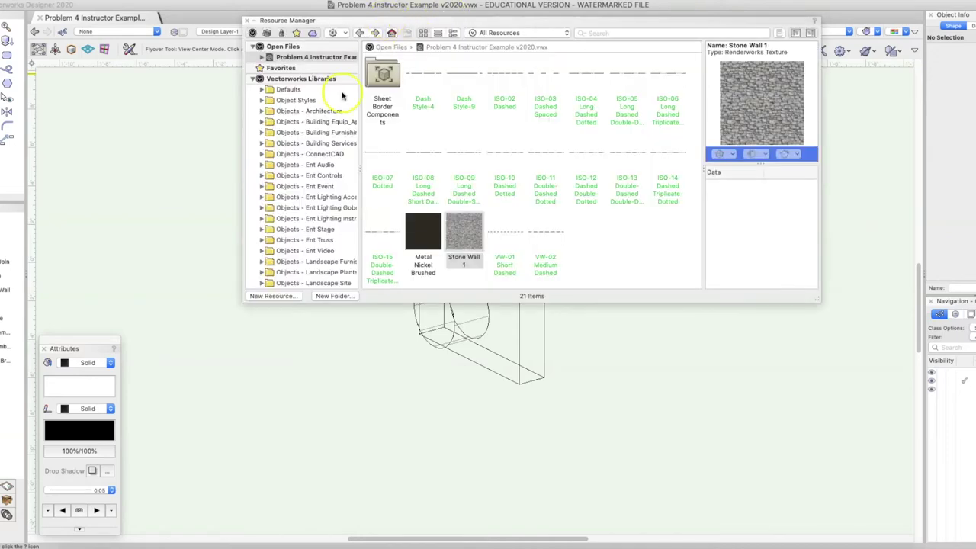
Step: Render the model in OpenGL and examine the stone texture on the slab
click(878, 32)
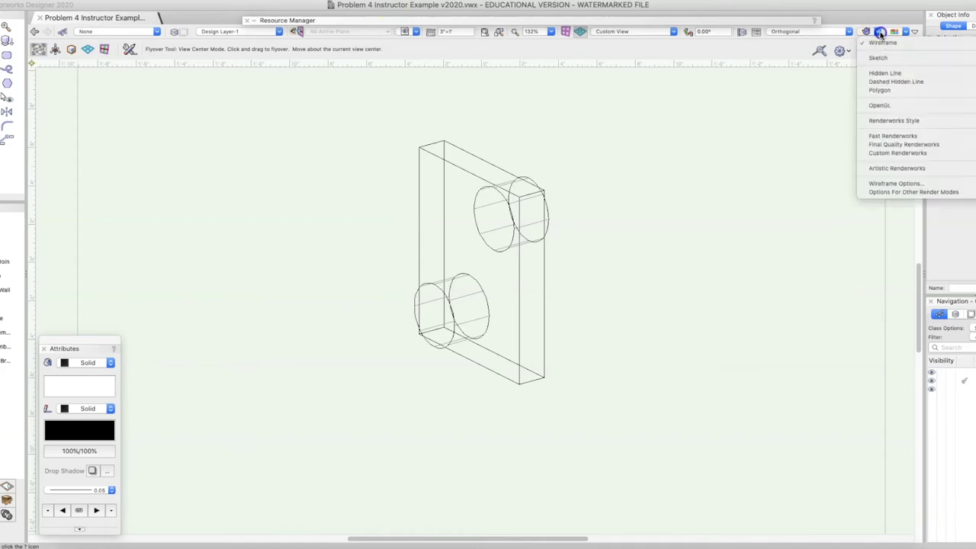
click(882, 108)
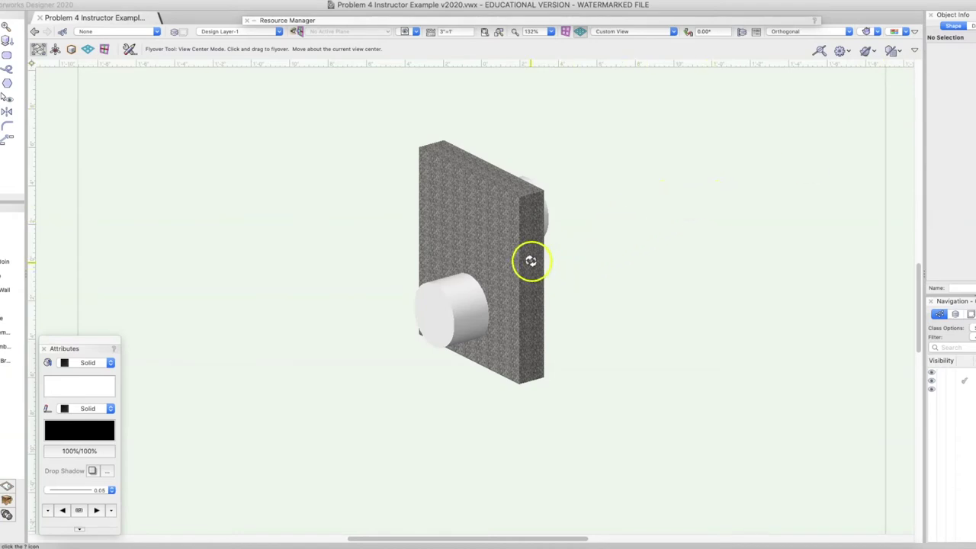
mouse_move(520, 250)
mouse_down()
mouse_move(516, 264)
mouse_move(401, 294)
mouse_move(547, 294)
mouse_move(568, 244)
mouse_move(537, 218)
mouse_move(513, 266)
mouse_up()
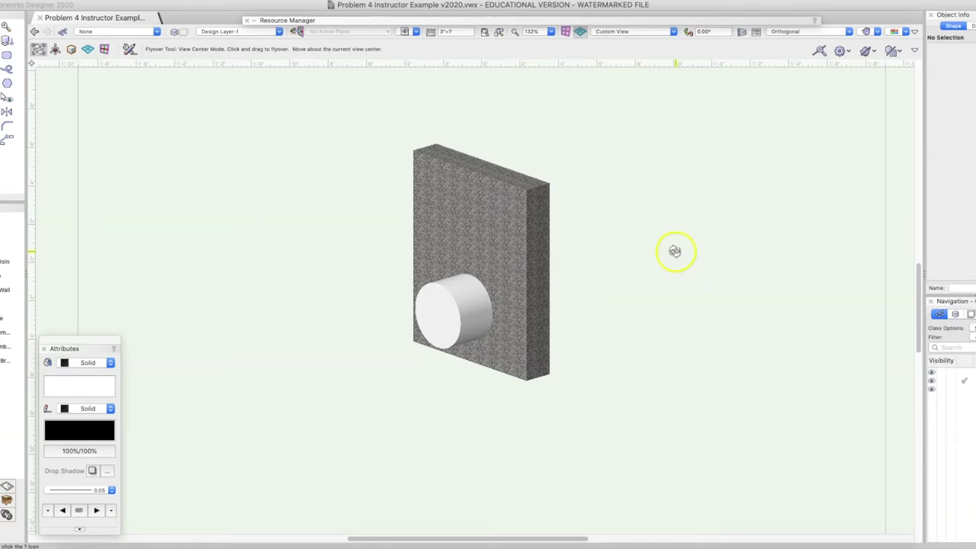
mouse_move(460, 324)
mouse_down()
mouse_move(531, 218)
mouse_move(440, 273)
mouse_move(450, 323)
mouse_up()
drag(562, 240, 584, 234)
drag(529, 305, 575, 207)
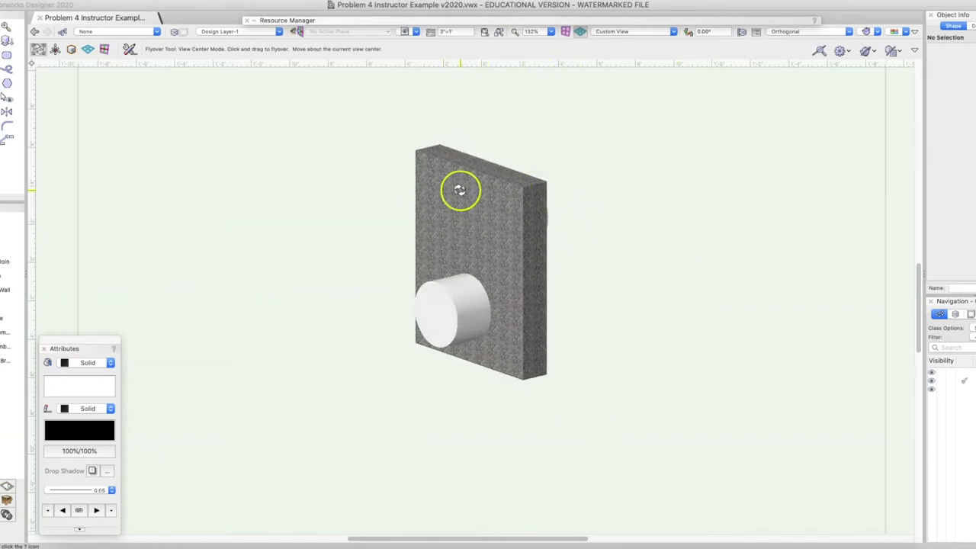
drag(581, 196, 581, 195)
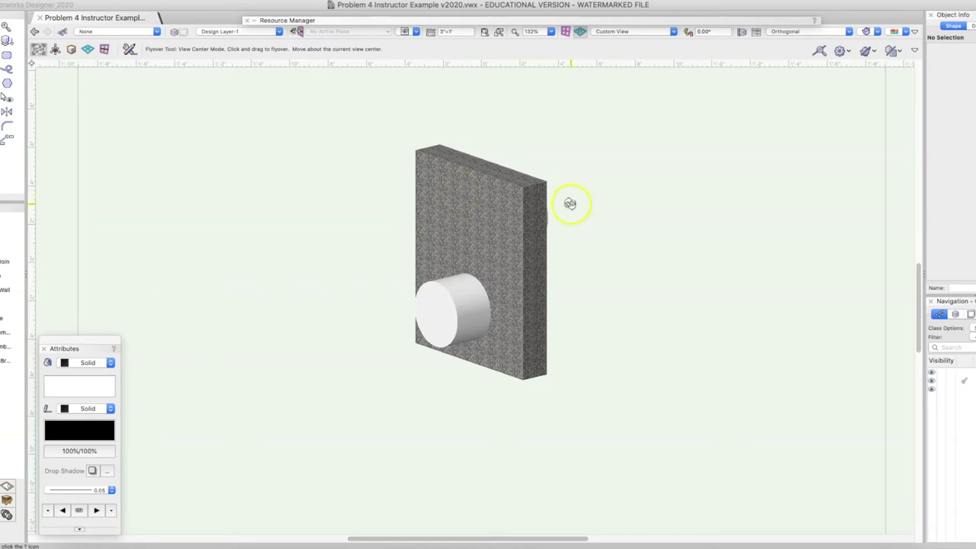
drag(458, 266, 475, 279)
Step: Set the default solid fill color to a custom pink from the color wheel, with no object selected
click(73, 388)
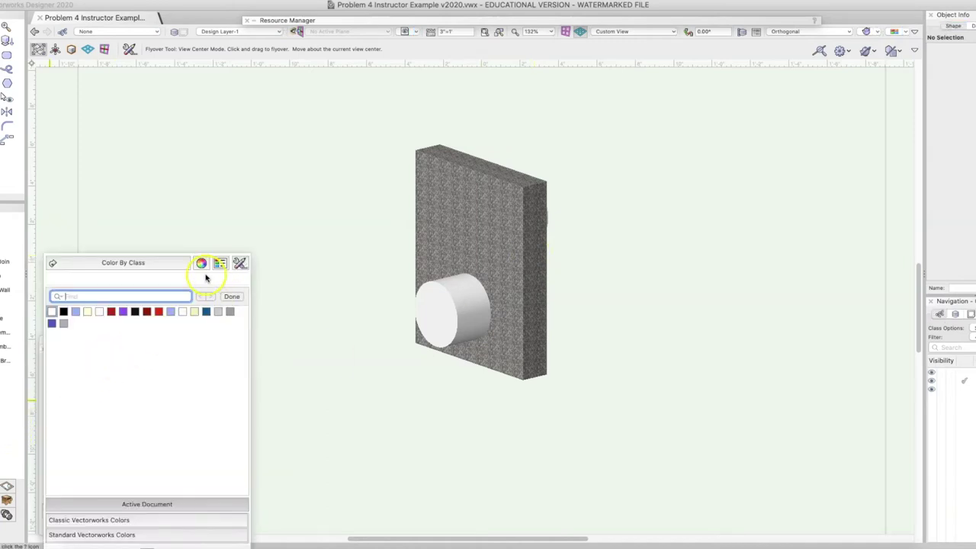
click(201, 263)
click(162, 332)
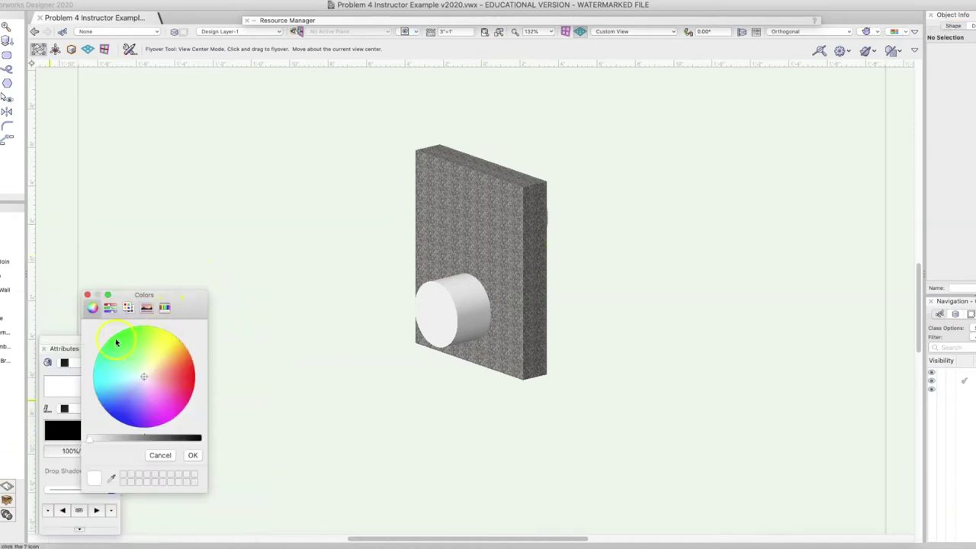
click(162, 390)
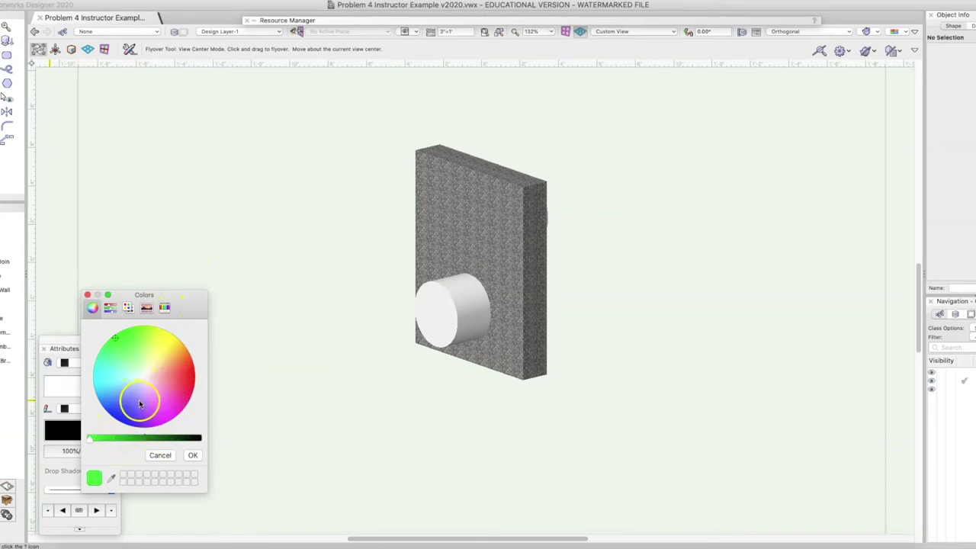
click(191, 455)
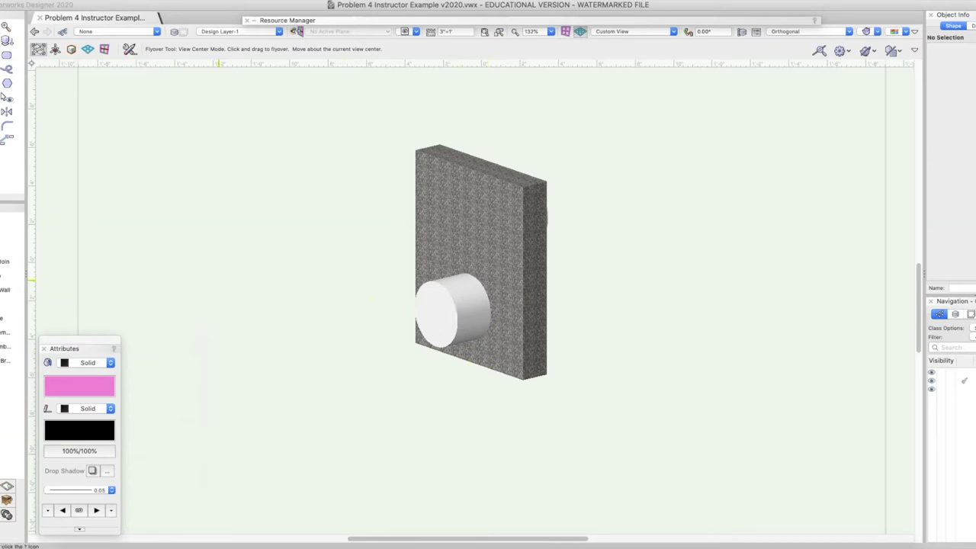
Step: Select the white cylinder on the slab's front face and fill it with the custom pink
key(x)
click(455, 312)
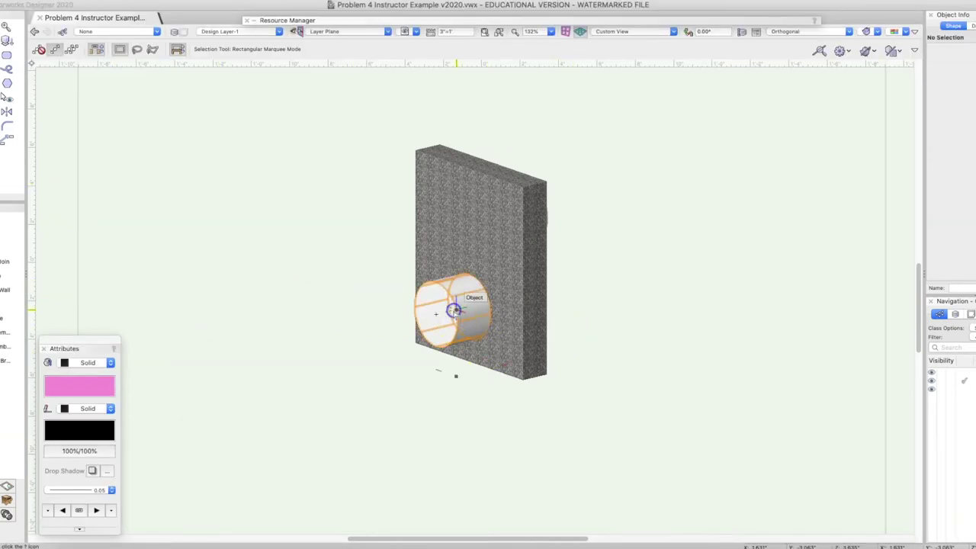
click(77, 388)
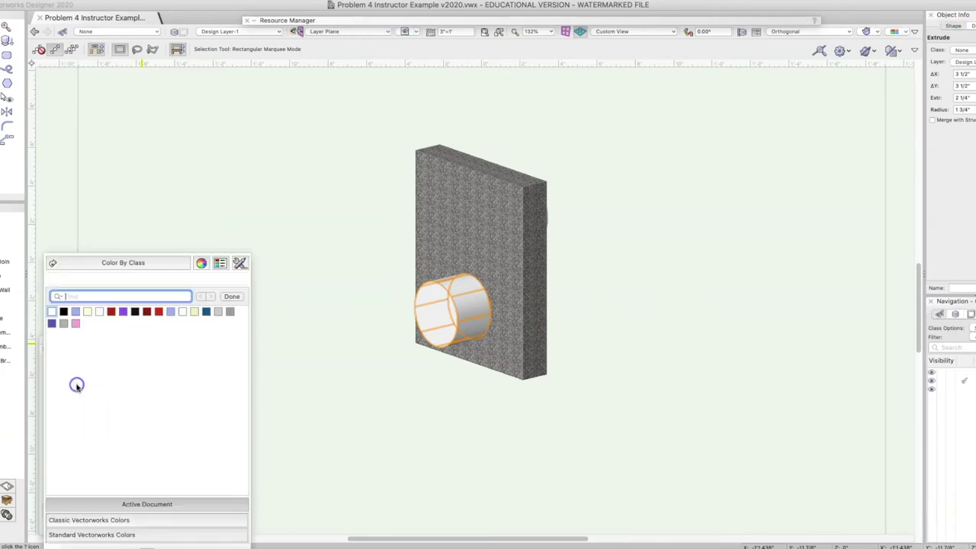
click(79, 320)
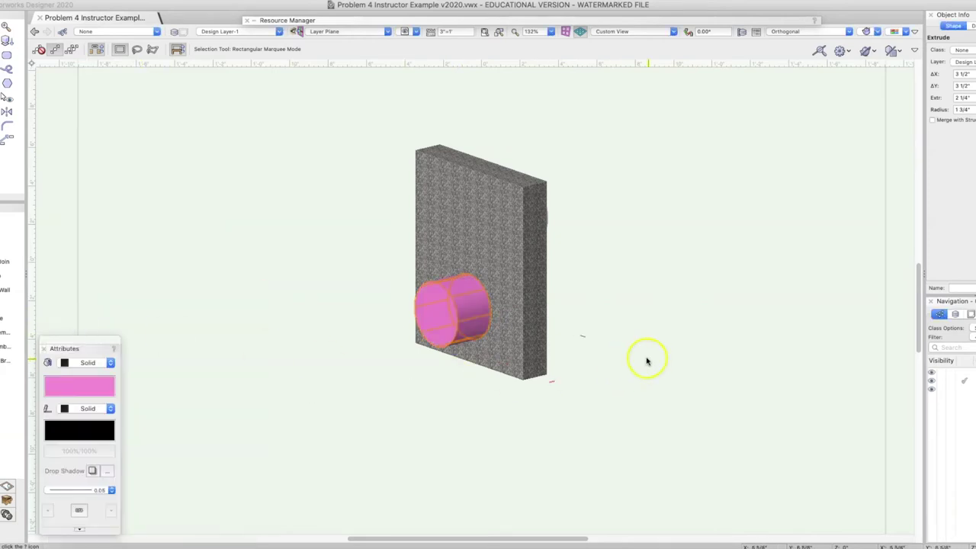
Step: Fill the cylinder on the slab's back face with purple from the active document colors, and deselect it
key(shift+c)
drag(917, 403, 313, 449)
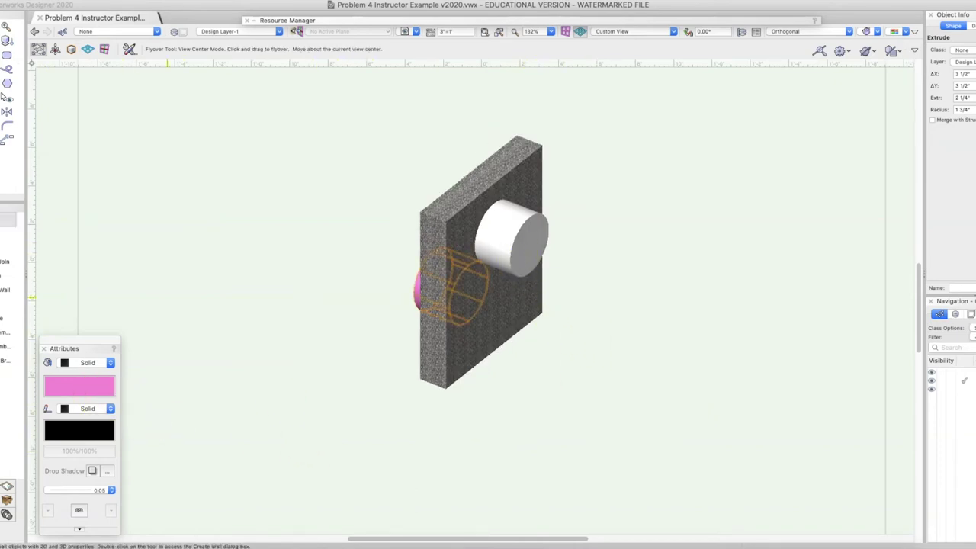
key(x)
click(496, 210)
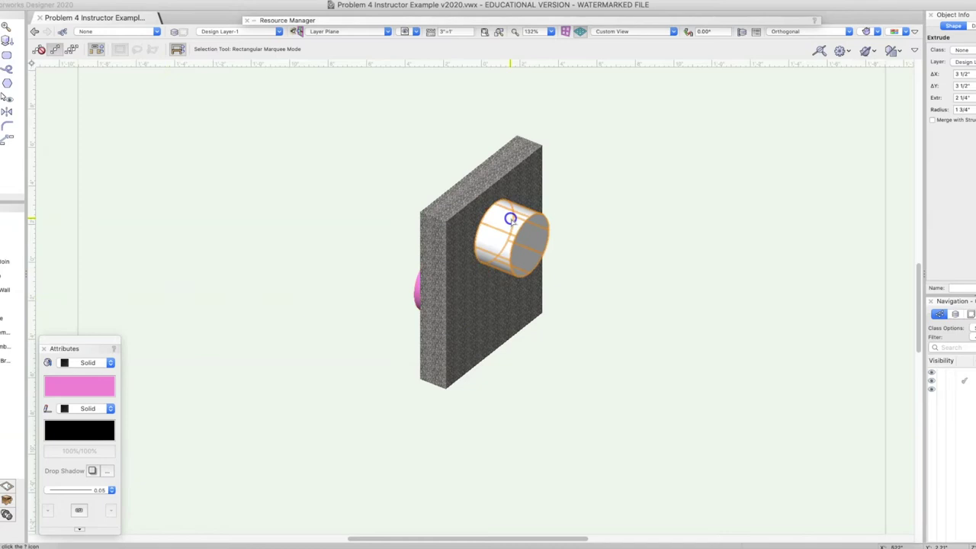
click(78, 385)
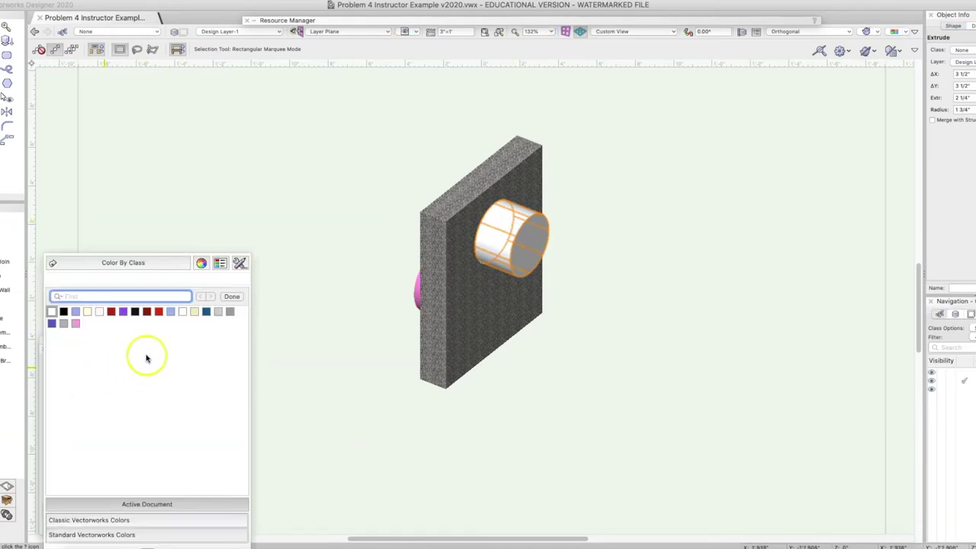
click(122, 311)
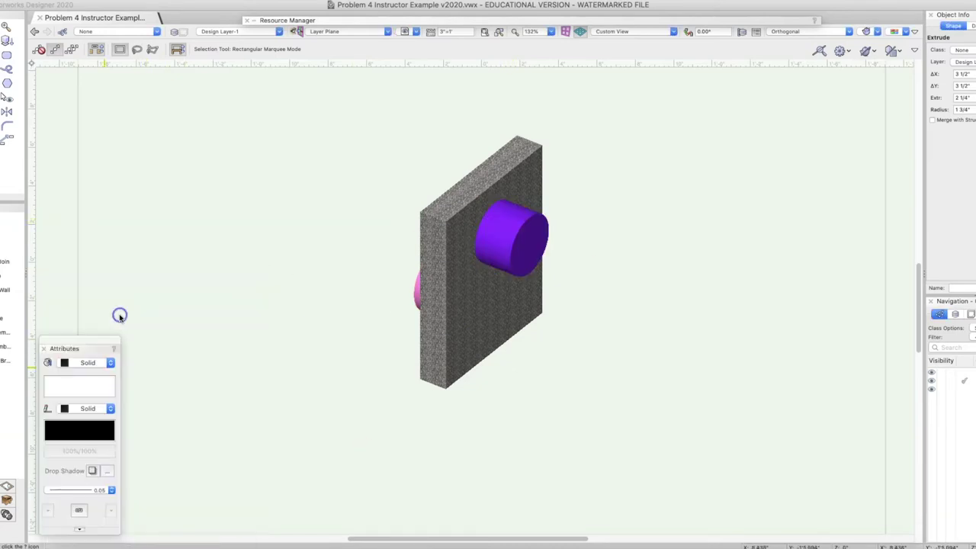
click(207, 324)
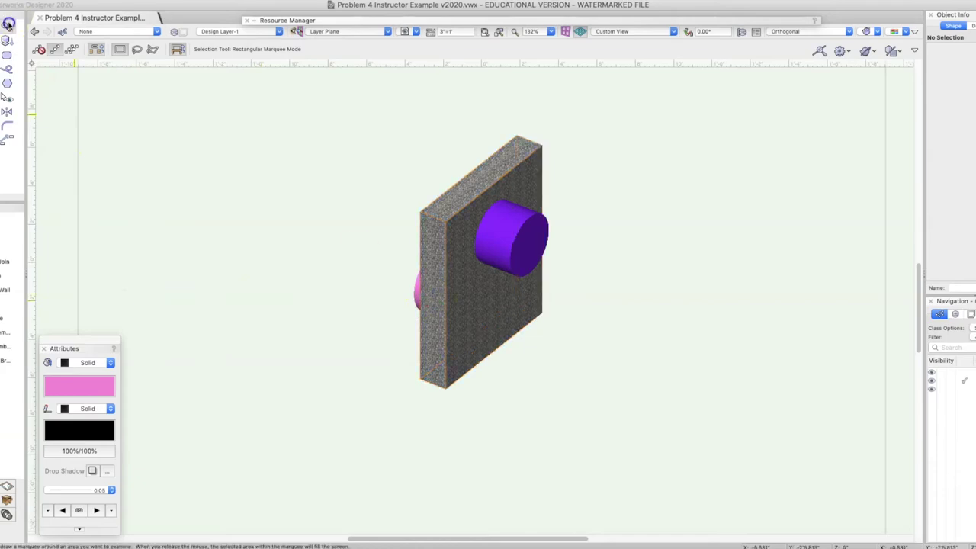
Step: Examine the stone texture's size up close at the slab's upper corner, and return to the whole model
key(c)
drag(429, 218, 490, 285)
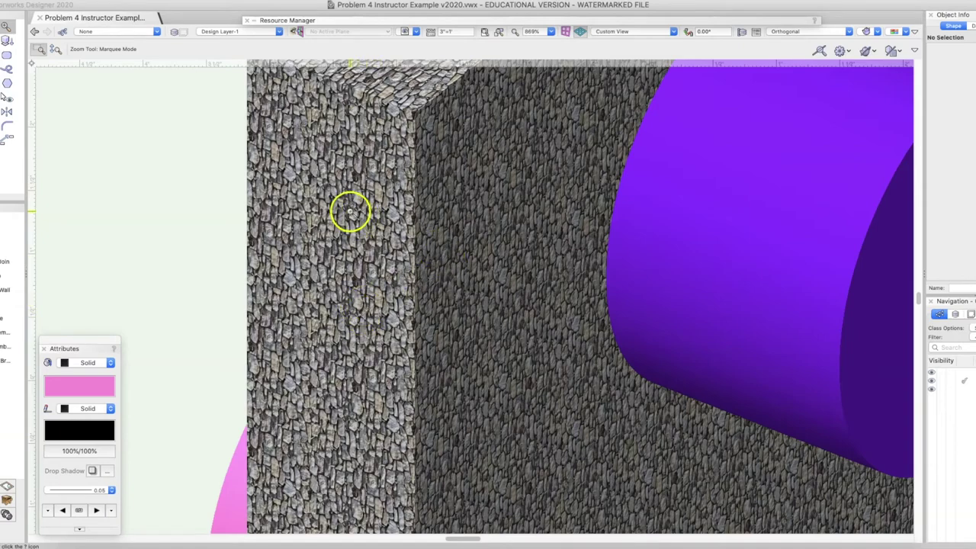
scroll(418, 213, down, 6)
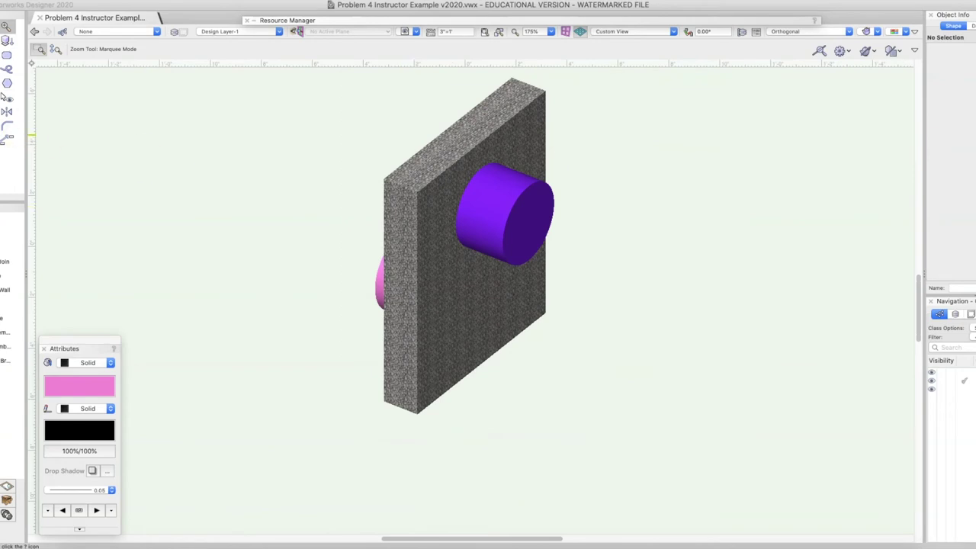
Step: Select the slab, display its render properties with the texture source kept as Texture, and widen the properties area
key(x)
click(398, 191)
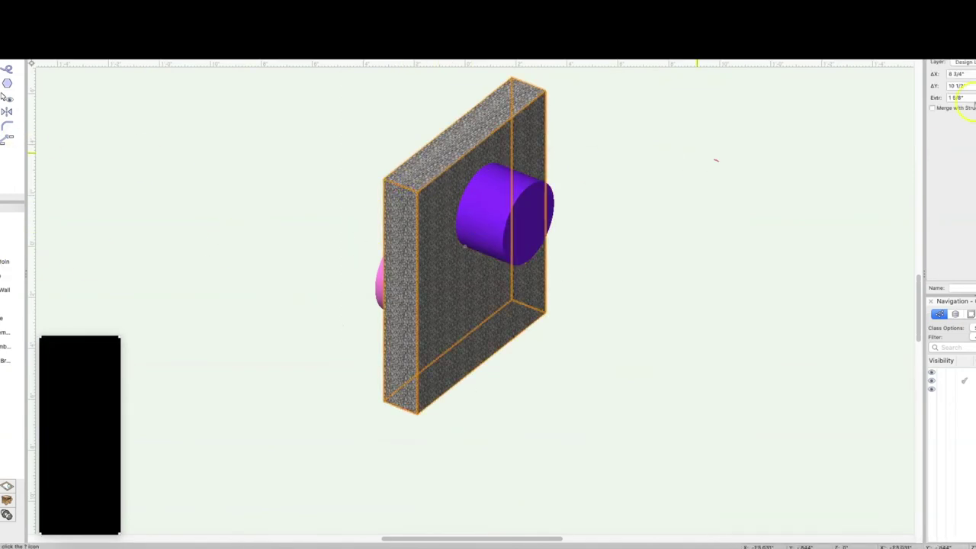
click(959, 27)
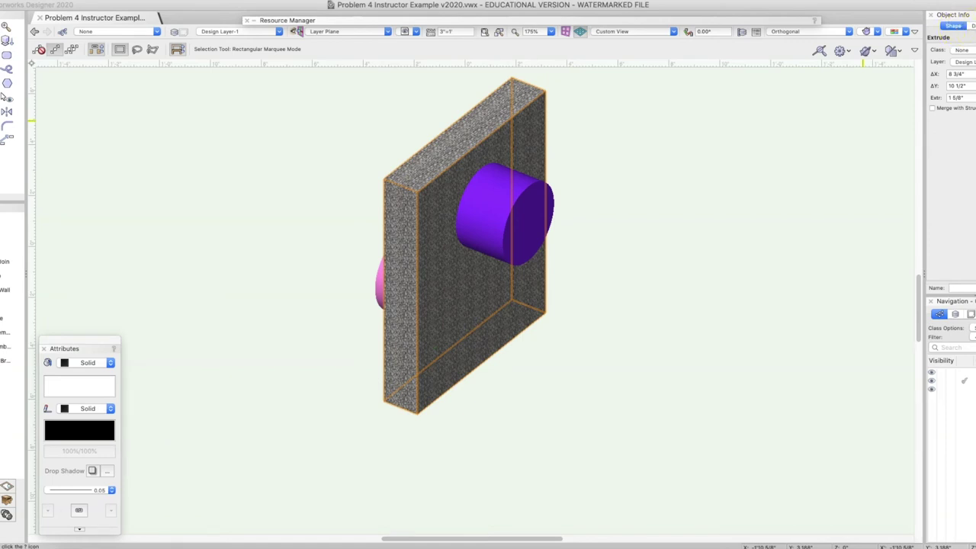
click(973, 25)
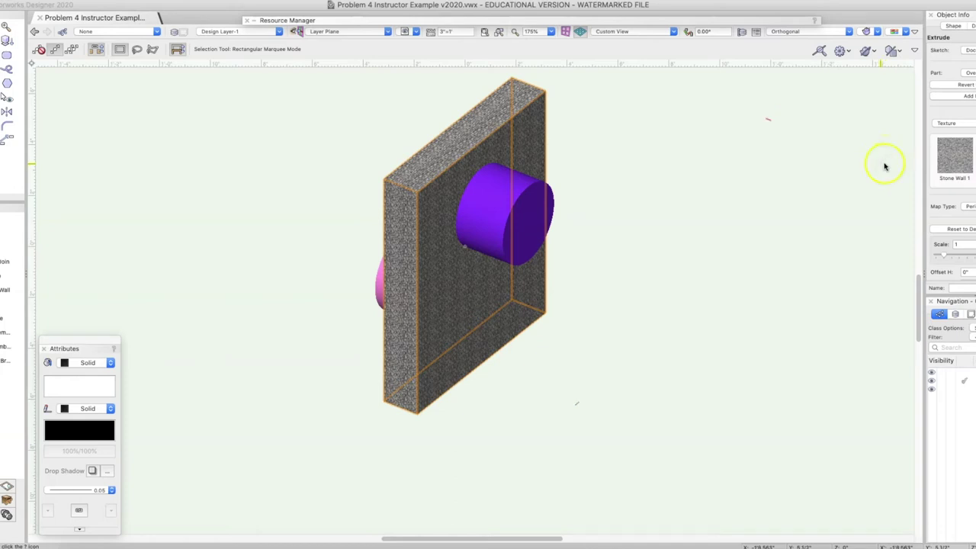
click(969, 122)
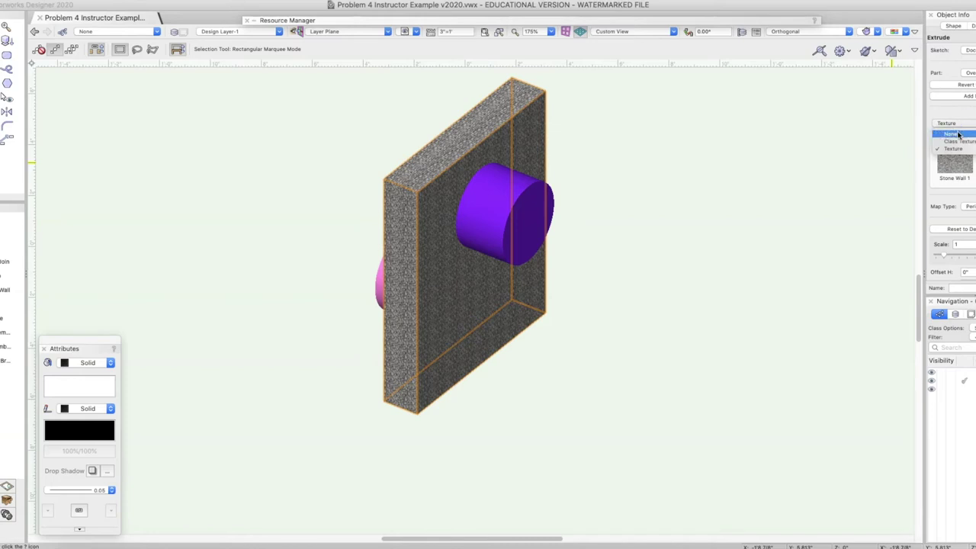
click(957, 150)
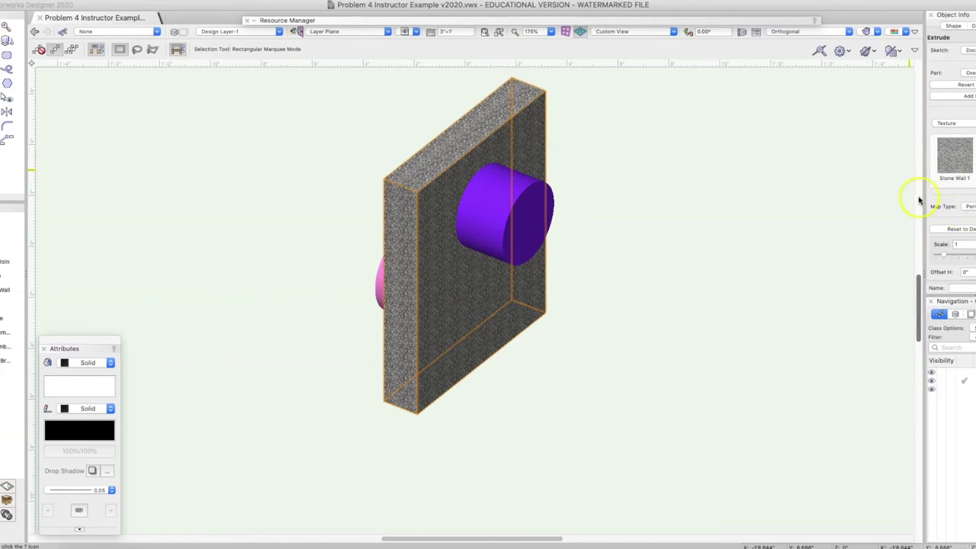
drag(912, 198, 879, 199)
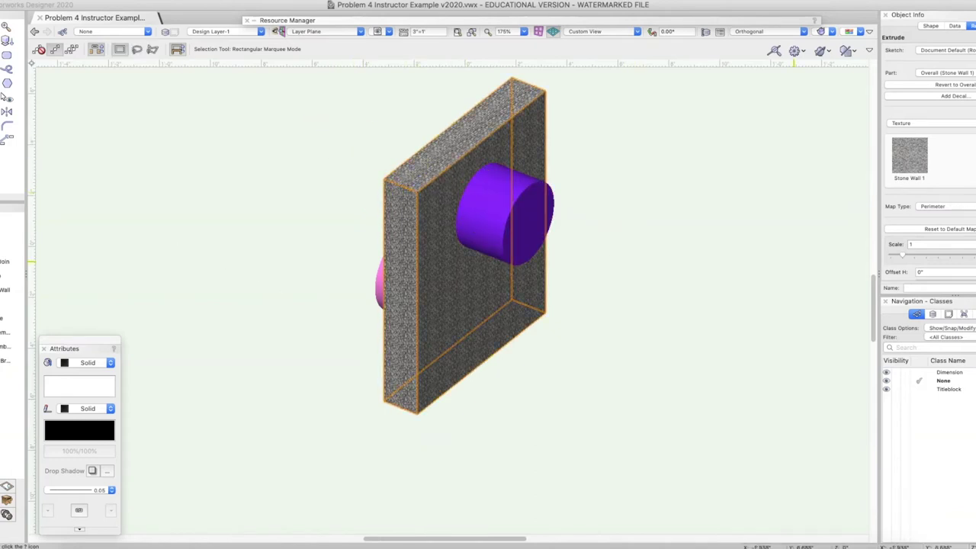
Step: Enlarge the slab's stone texture, trying scales of 11 and 50 before setting it to 10.7, and deselect the slab
drag(903, 257, 975, 257)
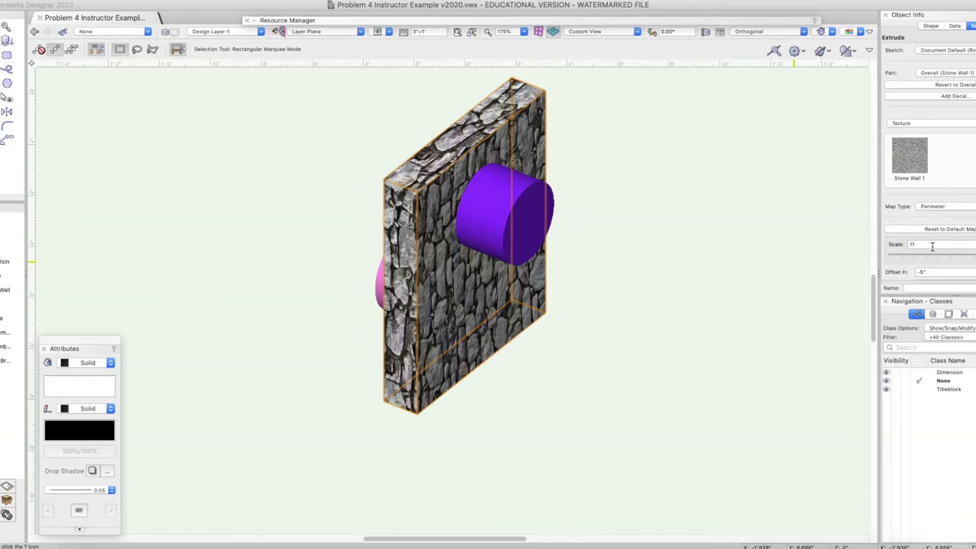
double_click(925, 244)
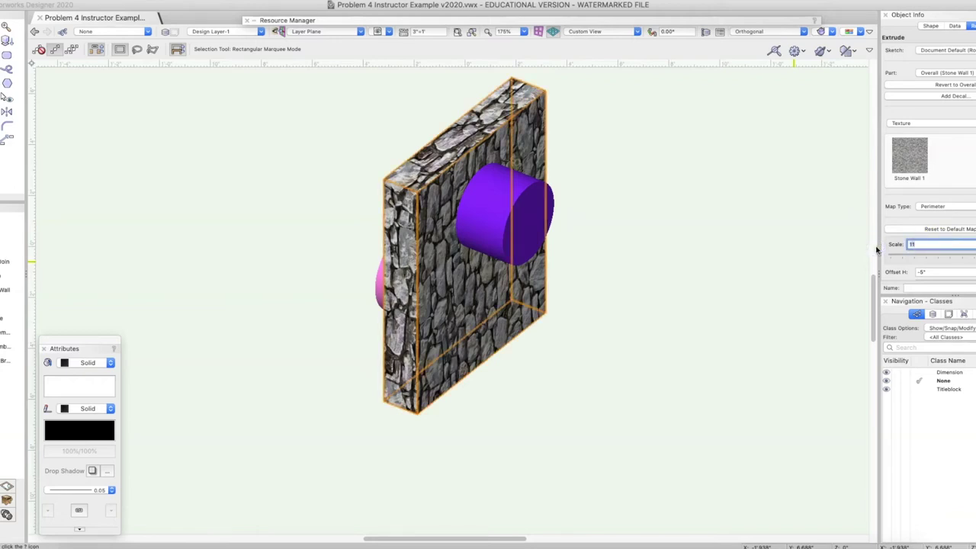
key(Return)
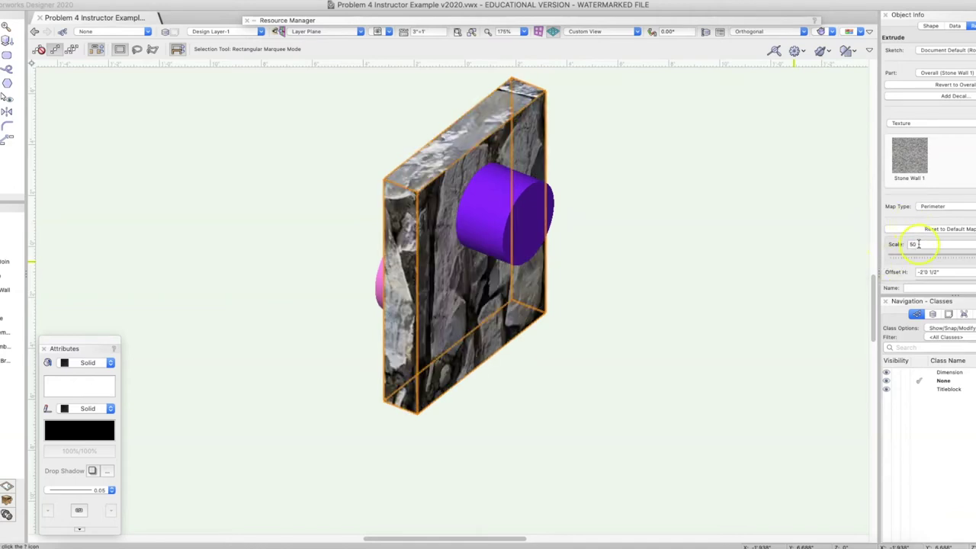
drag(972, 257, 964, 261)
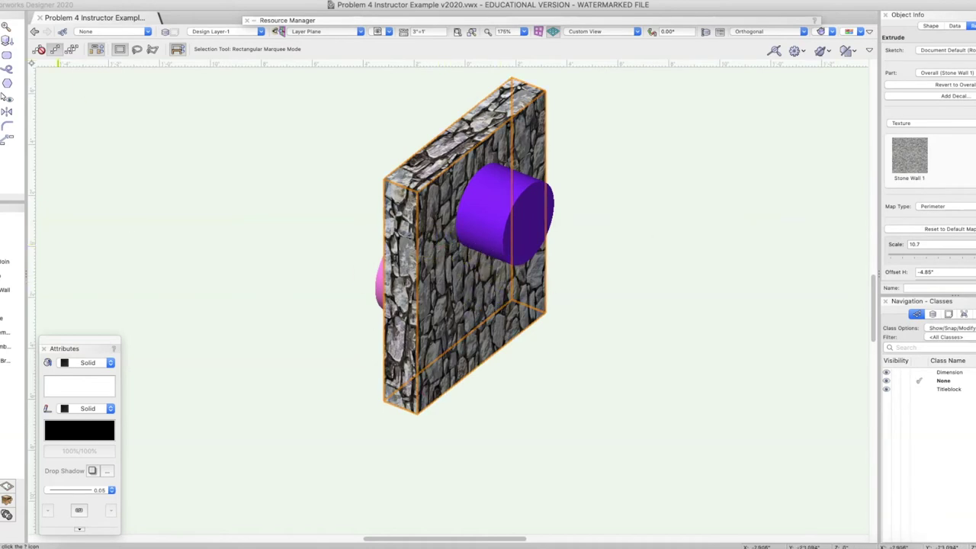
click(315, 203)
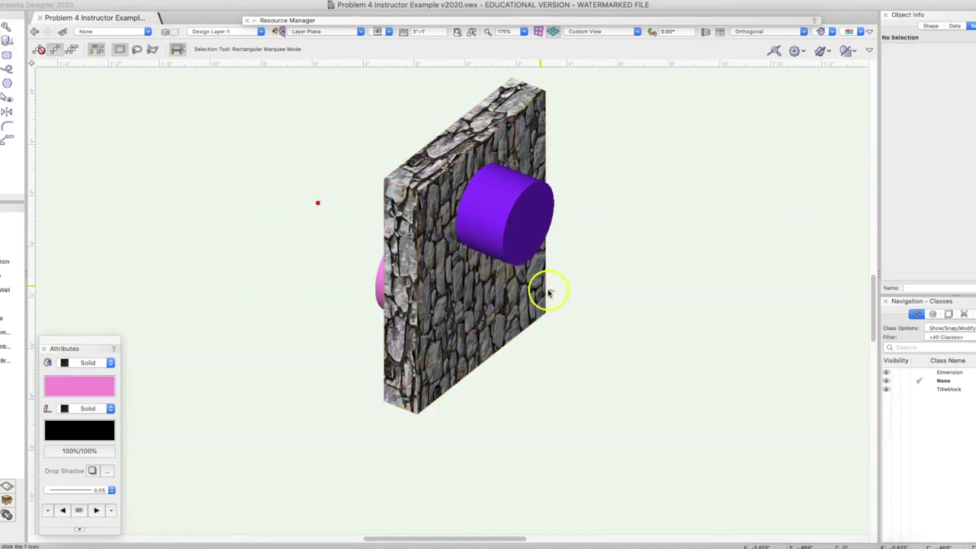
Step: Orbit to face the slab's purple-cylinder side, select the slab and set its stone texture's rotation to 90 degrees
click(7, 38)
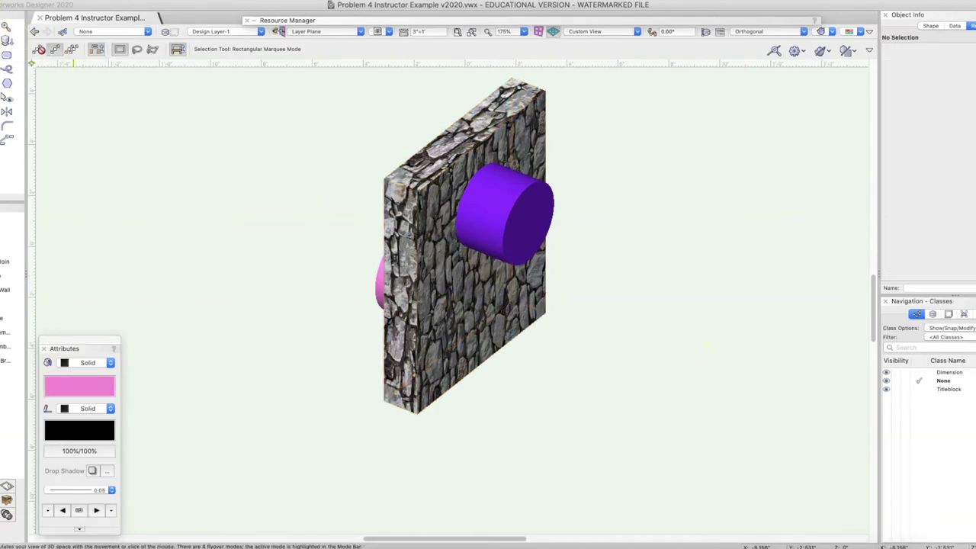
mouse_move(537, 332)
mouse_down()
mouse_move(512, 272)
mouse_move(412, 211)
mouse_move(359, 201)
mouse_move(396, 219)
mouse_up()
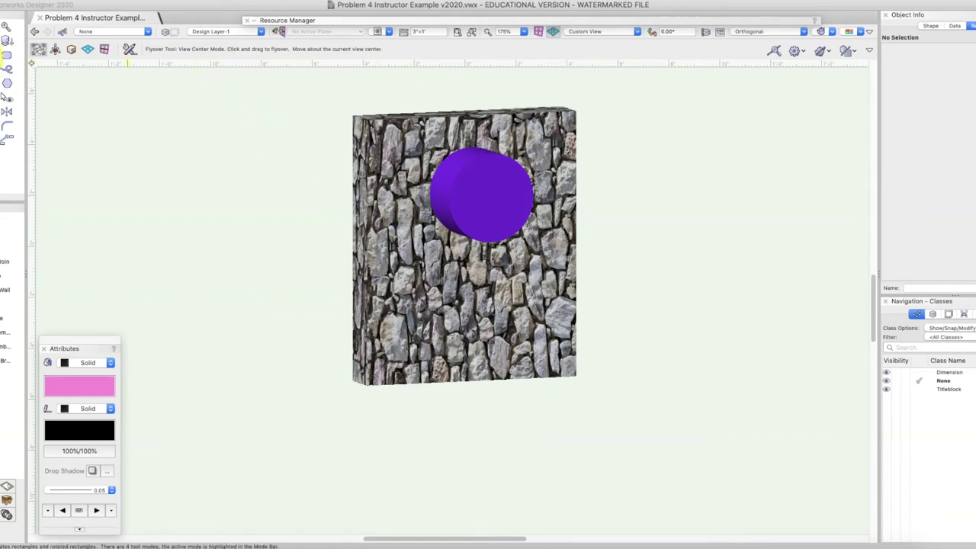
click(386, 162)
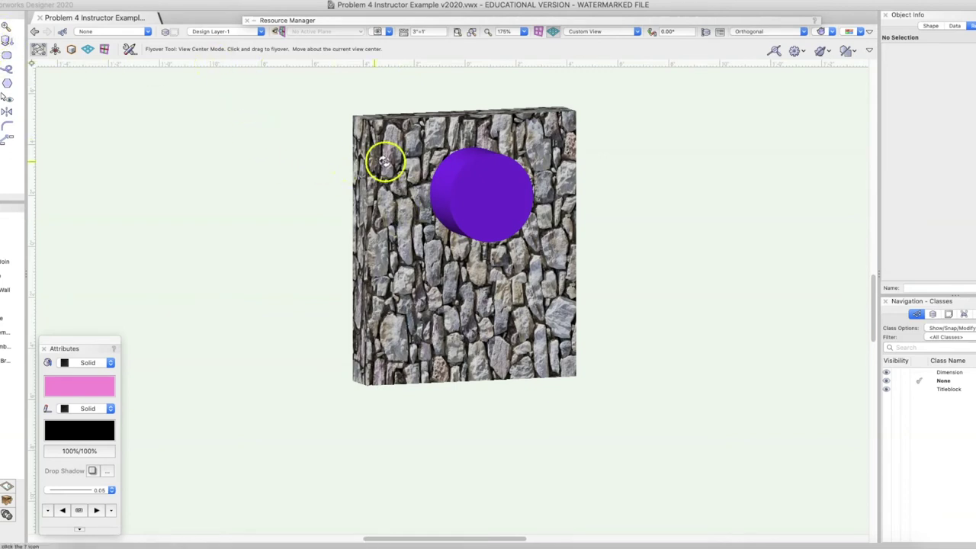
key(x)
click(453, 168)
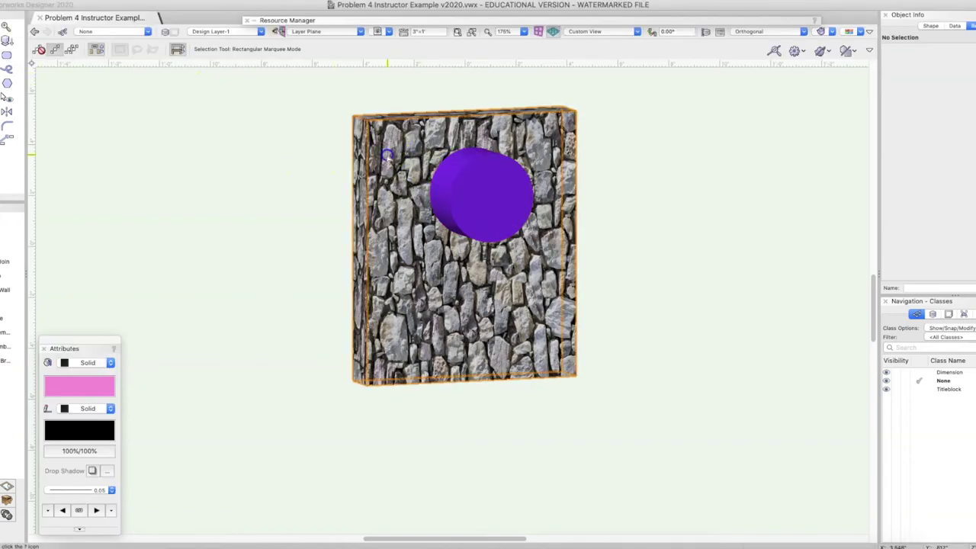
scroll(950, 263, down, 5)
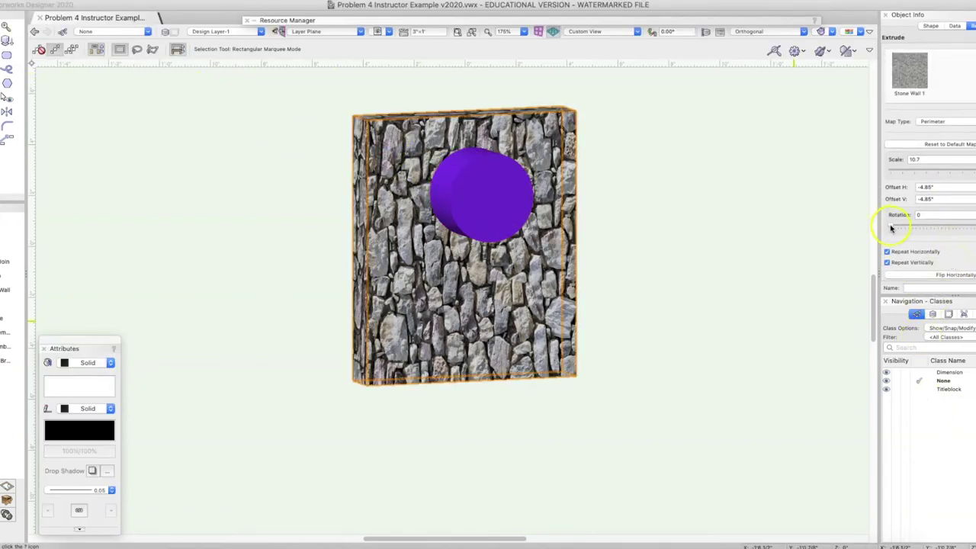
drag(890, 226, 933, 224)
double_click(920, 215)
text(90)
key(Return)
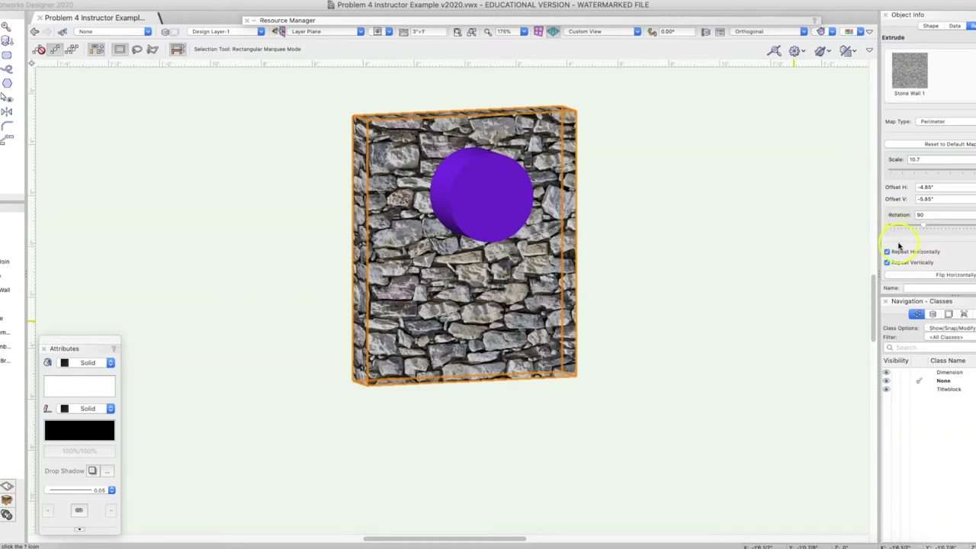
Step: Try the stone texture without horizontal and vertical repeat, and re-enable both options
click(886, 252)
click(886, 262)
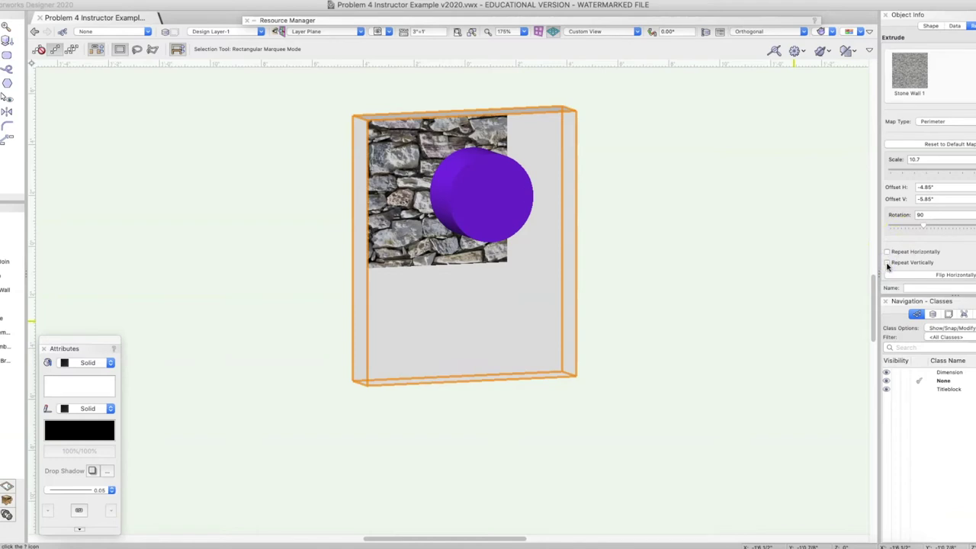
click(886, 262)
click(887, 251)
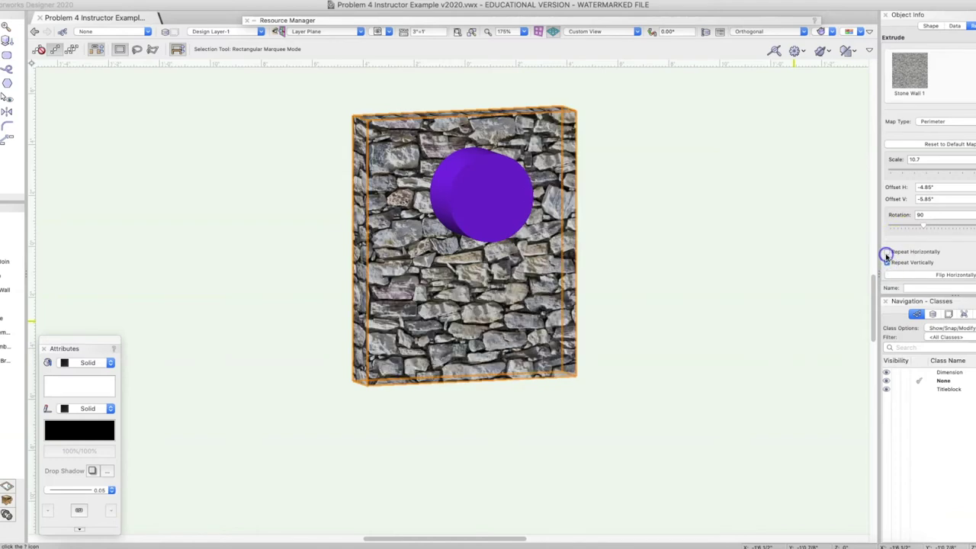
Step: Flip the slab's stone texture horizontally and back, and flip it vertically
click(923, 276)
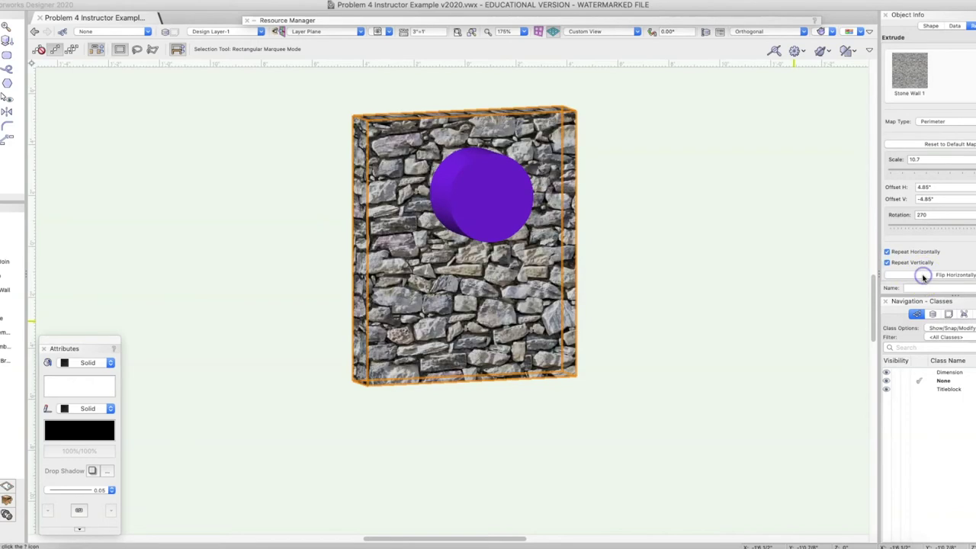
click(923, 276)
scroll(925, 246, down, 3)
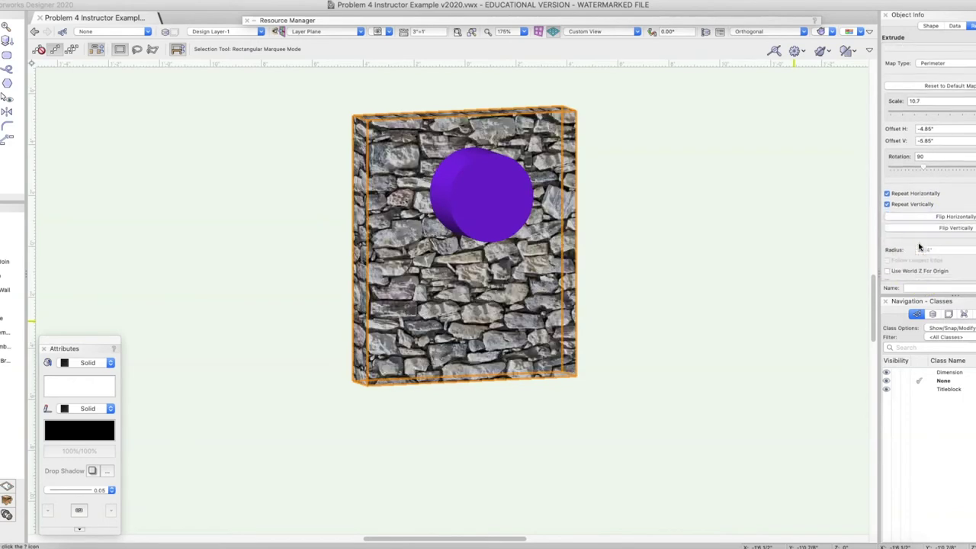
click(928, 229)
scroll(929, 225, up, 3)
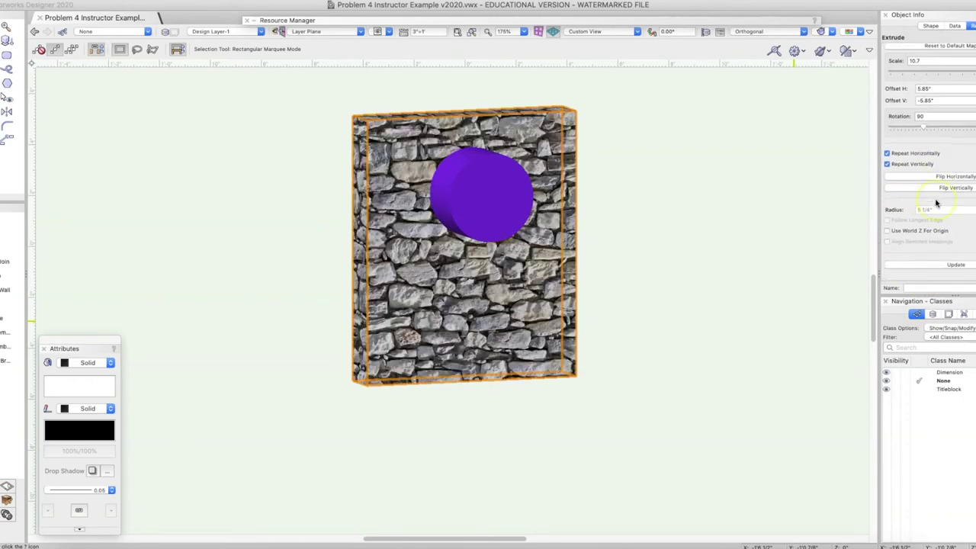
scroll(936, 202, up, 3)
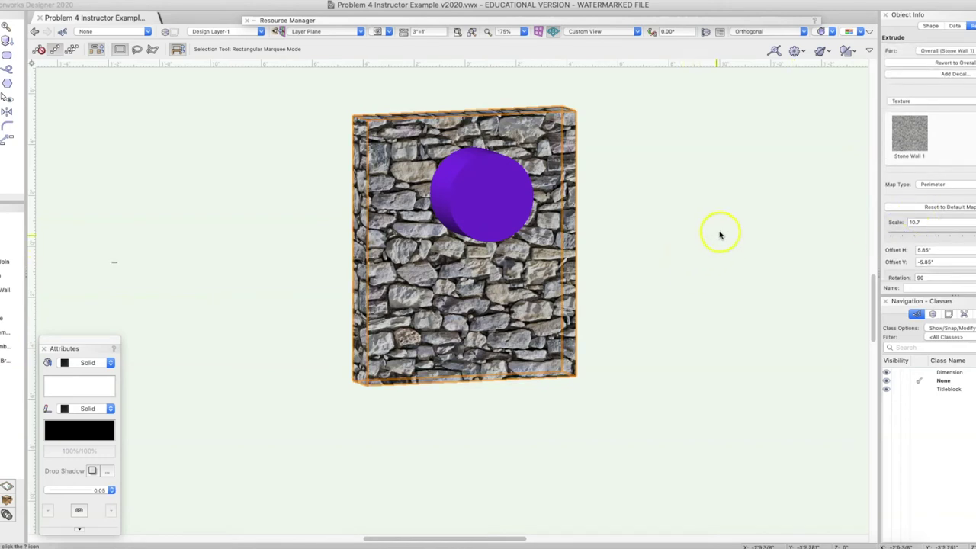
Step: Try the Cylinder map type on the slab's stone texture, and set it back to Perimeter
click(932, 185)
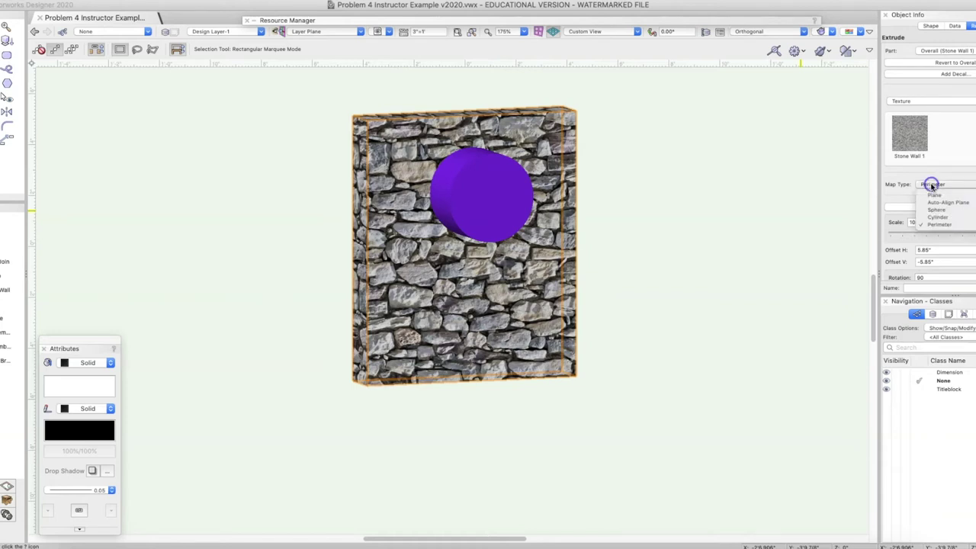
click(944, 219)
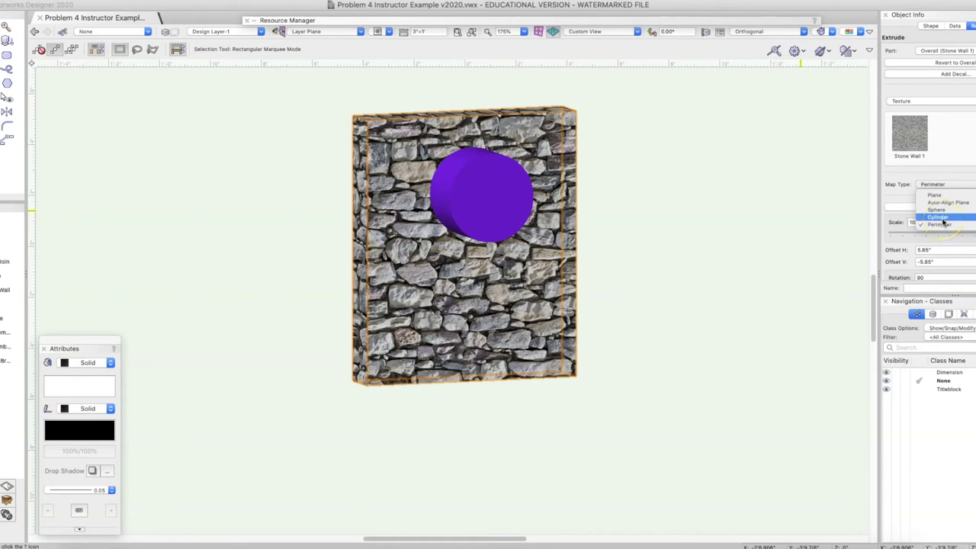
click(455, 233)
click(192, 163)
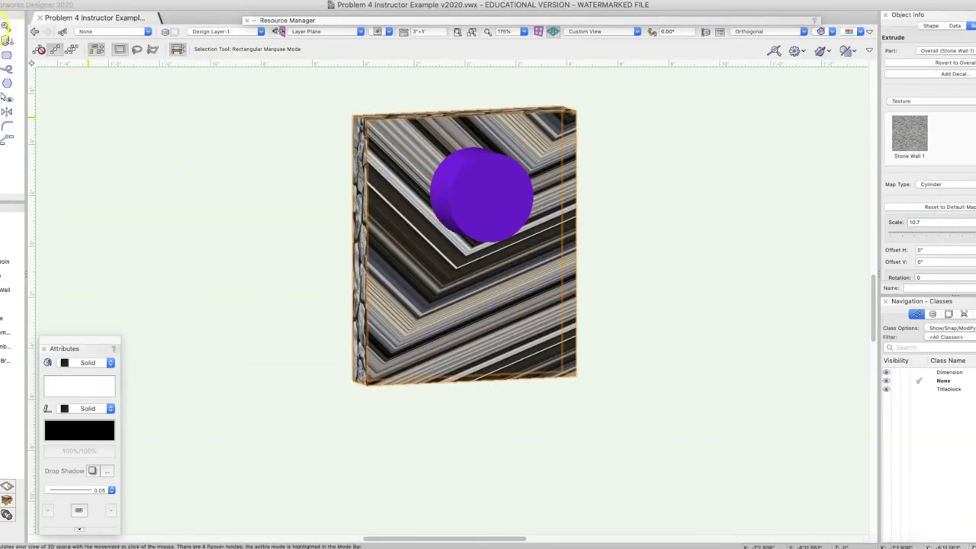
click(5, 96)
drag(382, 256, 406, 268)
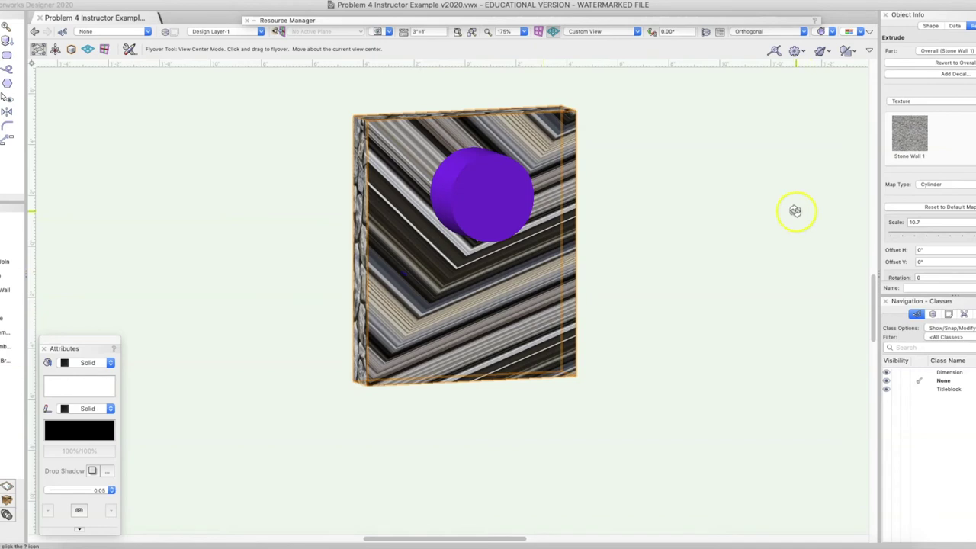
click(930, 185)
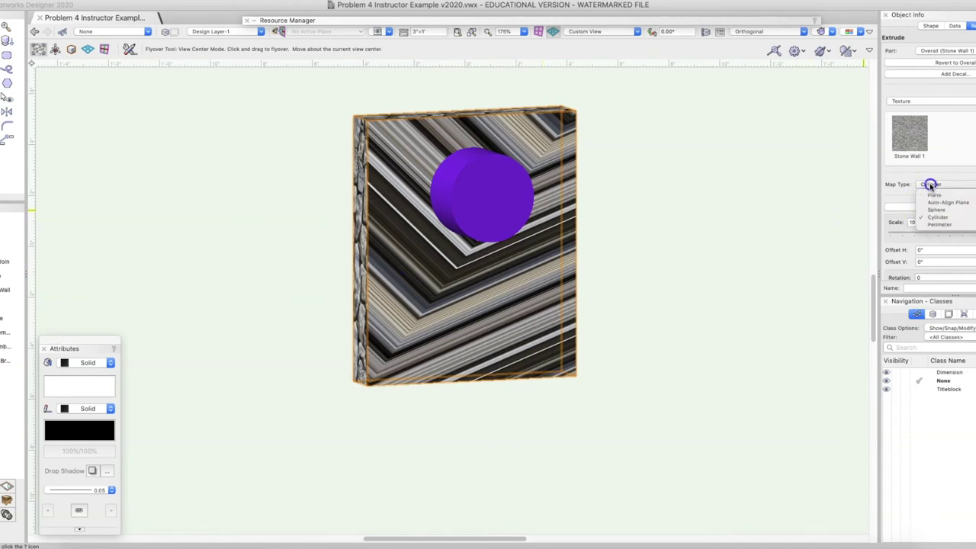
click(931, 227)
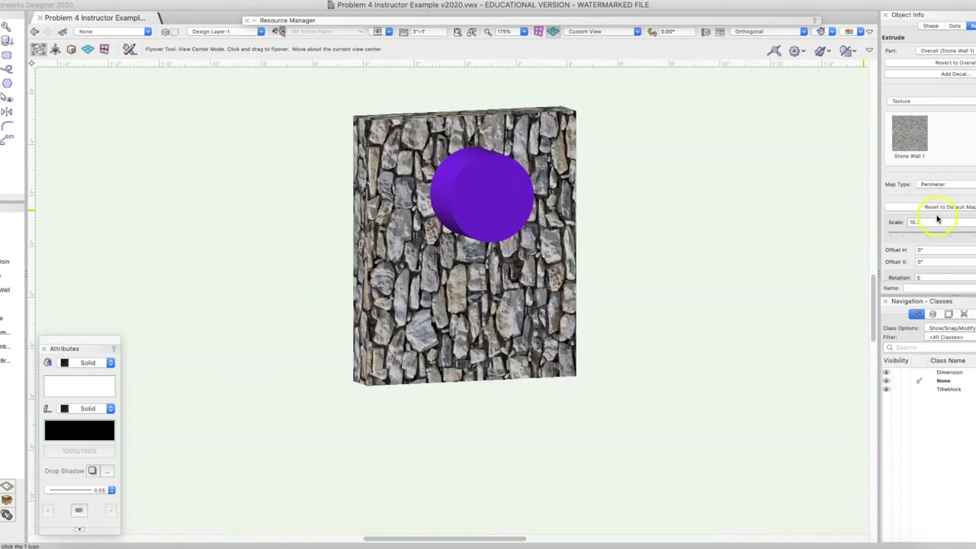
Step: Try the Sphere map type on the slab's stone texture, and restore the Perimeter mapping
click(933, 184)
click(935, 185)
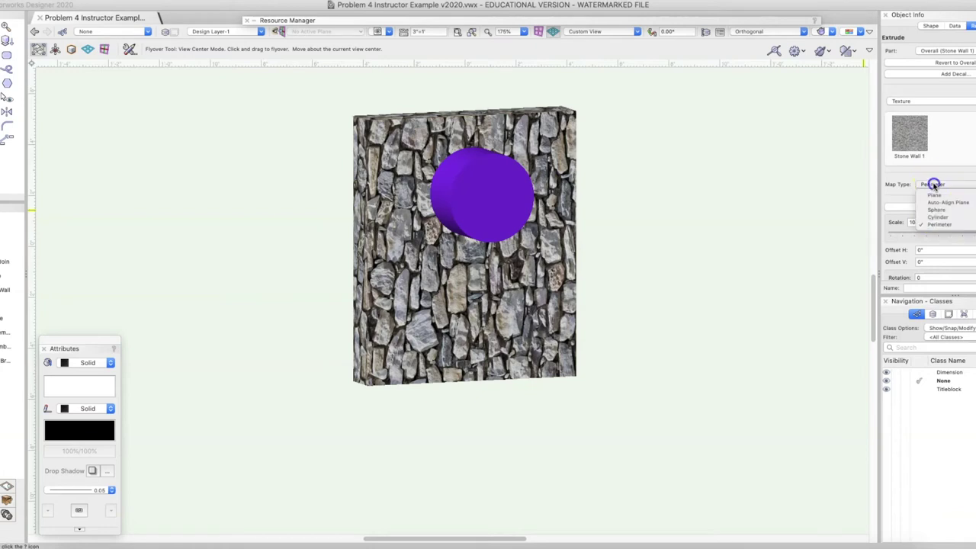
click(939, 211)
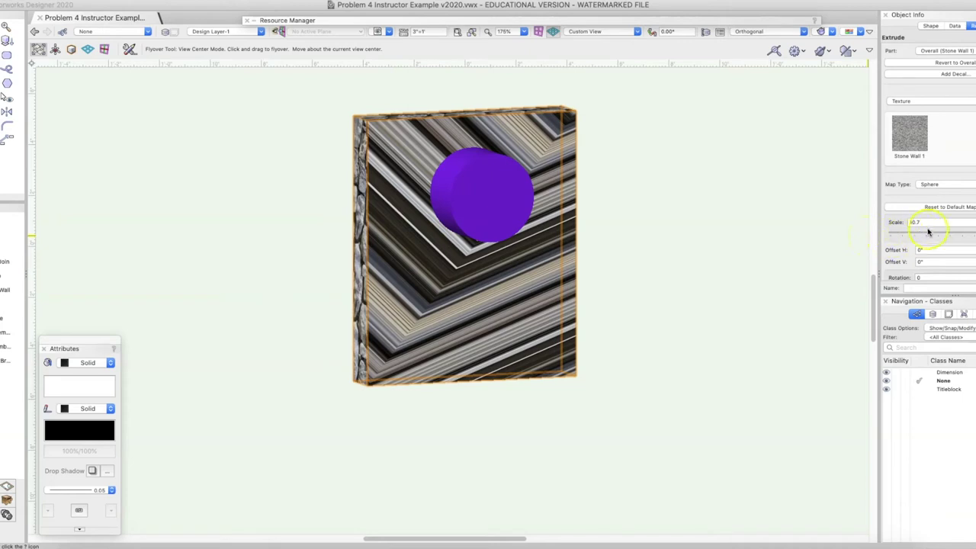
click(930, 184)
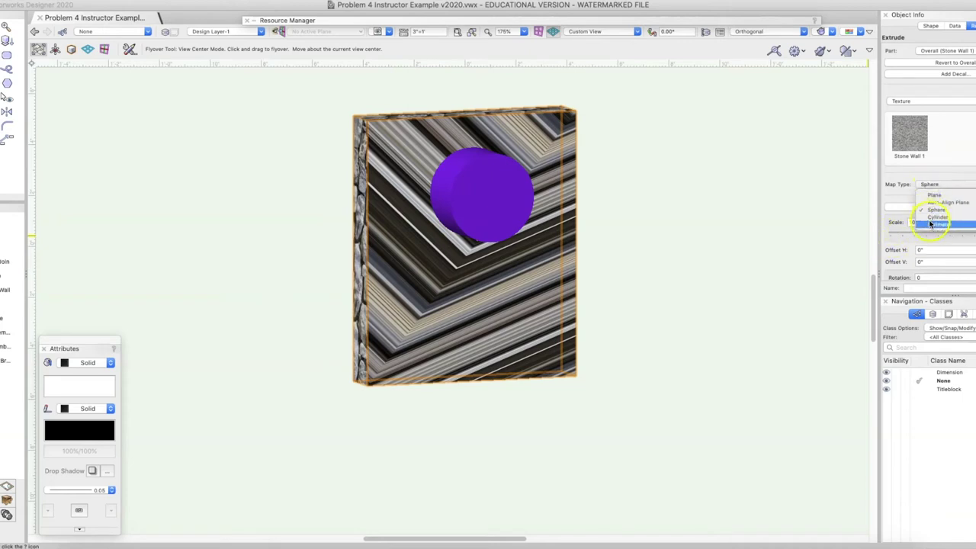
click(938, 224)
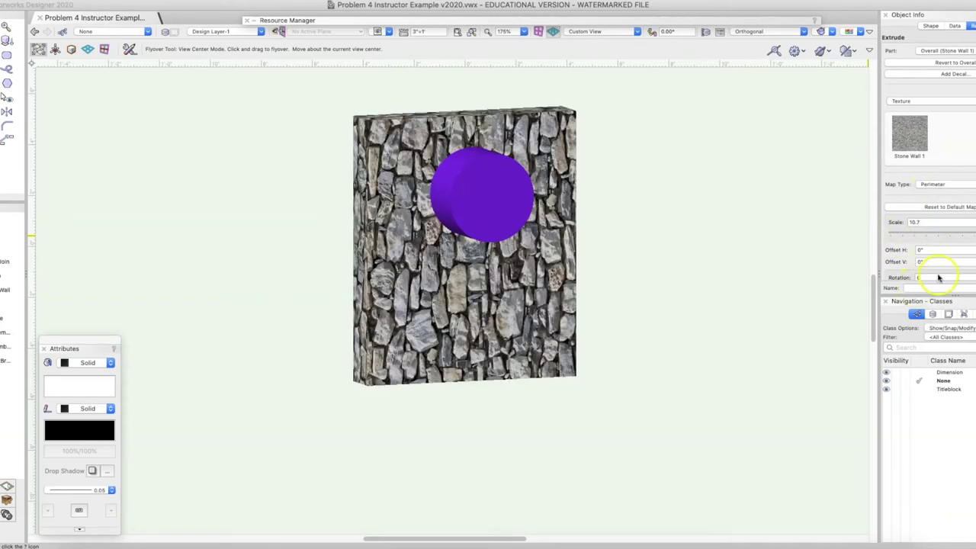
Step: Set the rotation of the slab's stone texture to 90 degrees
click(937, 276)
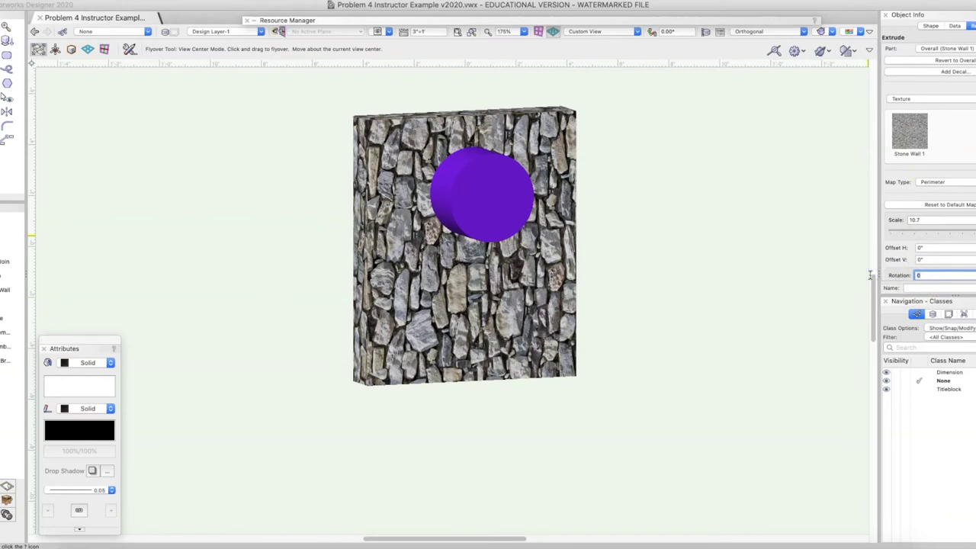
text(90)
key(Return)
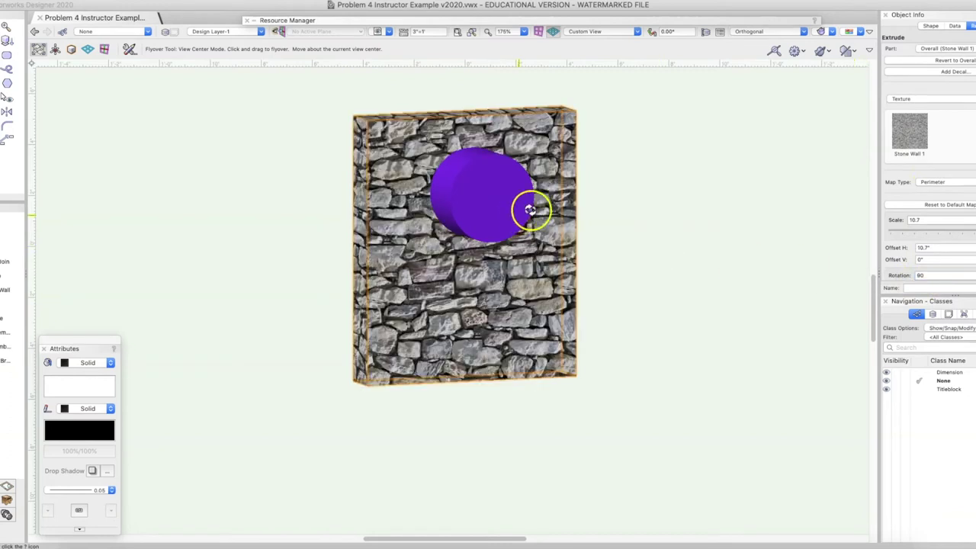
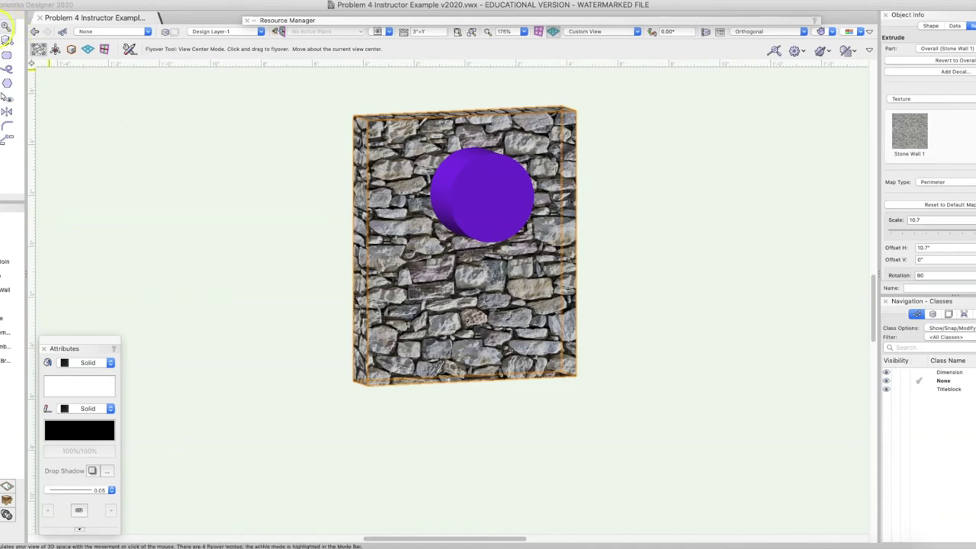
Step: Examine the rotated stone texture on the slab's front, edge and back faces
drag(289, 164, 272, 193)
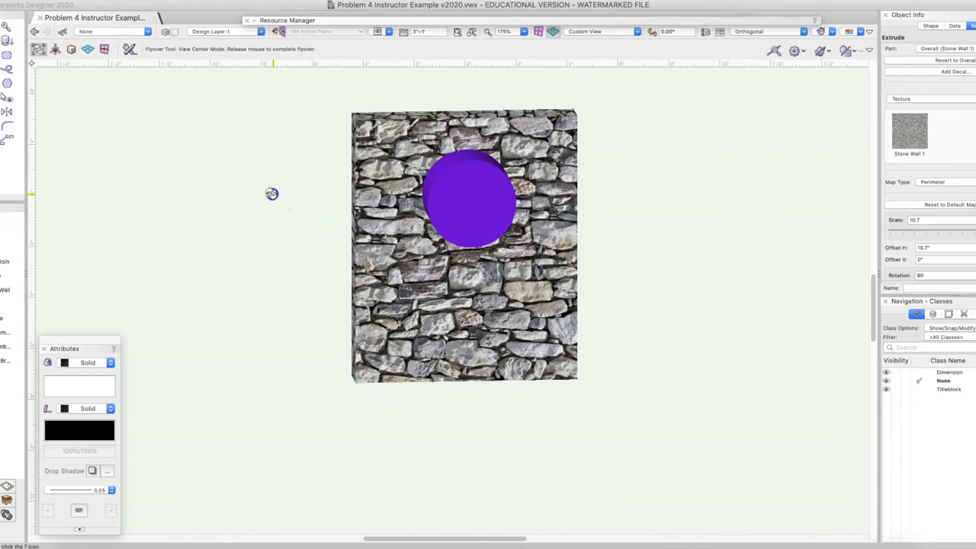
drag(272, 193, 486, 268)
scroll(485, 267, up, 3)
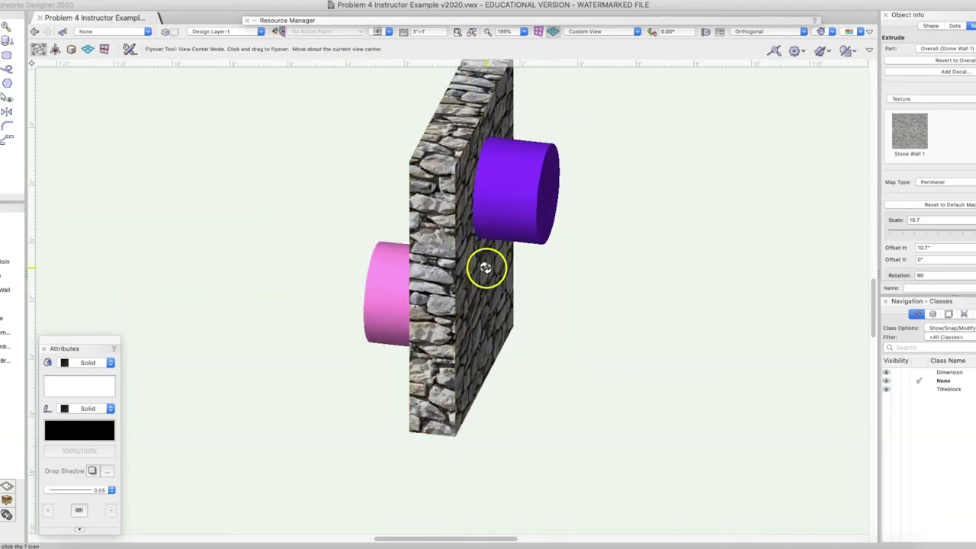
drag(387, 244, 625, 168)
scroll(524, 177, down, 8)
scroll(524, 177, up, 5)
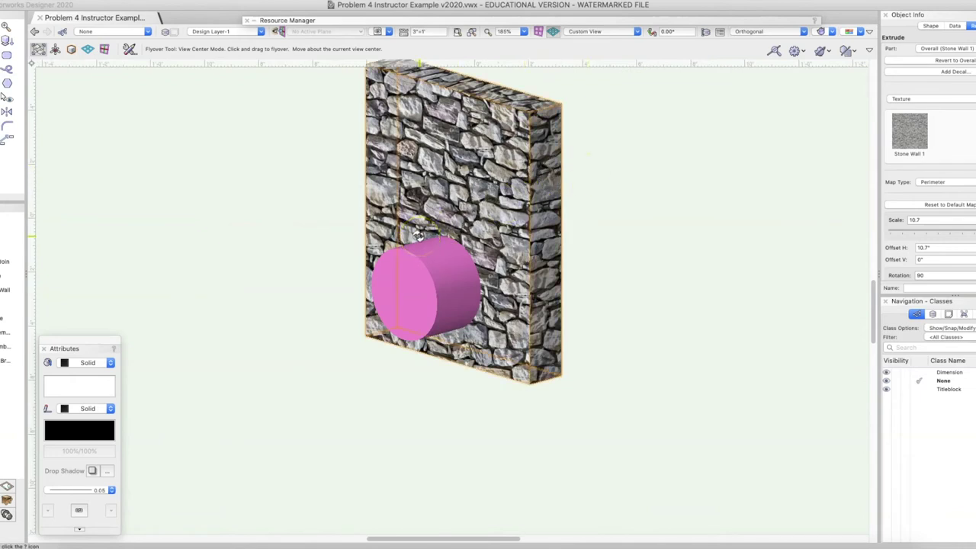
mouse_move(418, 236)
mouse_down()
mouse_move(447, 170)
mouse_move(523, 135)
mouse_move(496, 120)
mouse_move(429, 129)
mouse_move(436, 122)
mouse_move(412, 171)
mouse_move(424, 224)
mouse_move(621, 222)
mouse_move(582, 176)
mouse_move(525, 58)
mouse_up()
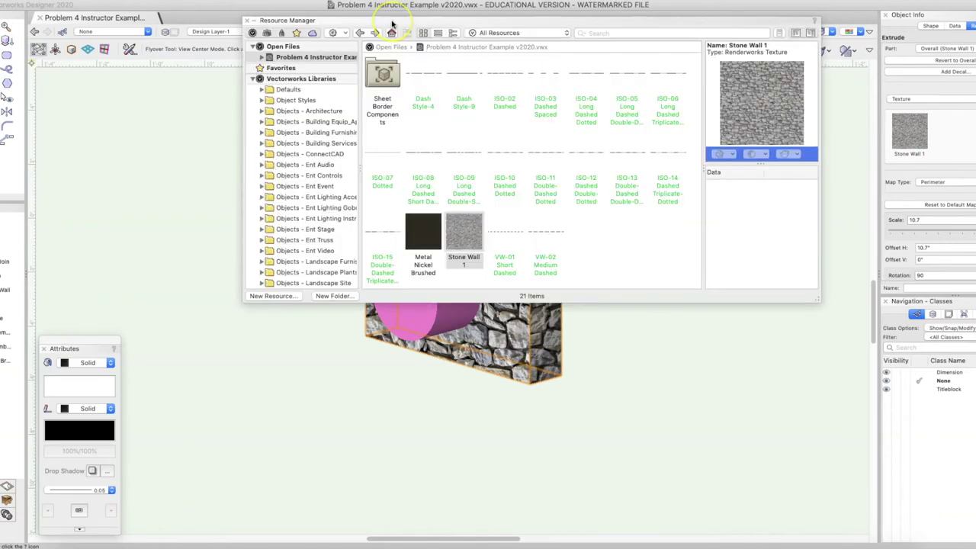
Step: Create a new Renderworks texture named "Brick Wall 1" with the Bricks color shader
click(392, 25)
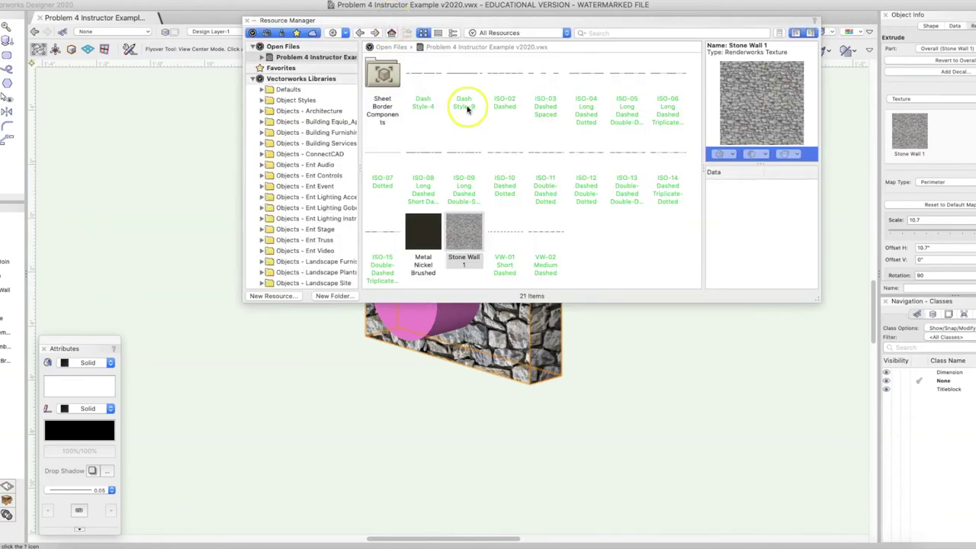
right_click(610, 245)
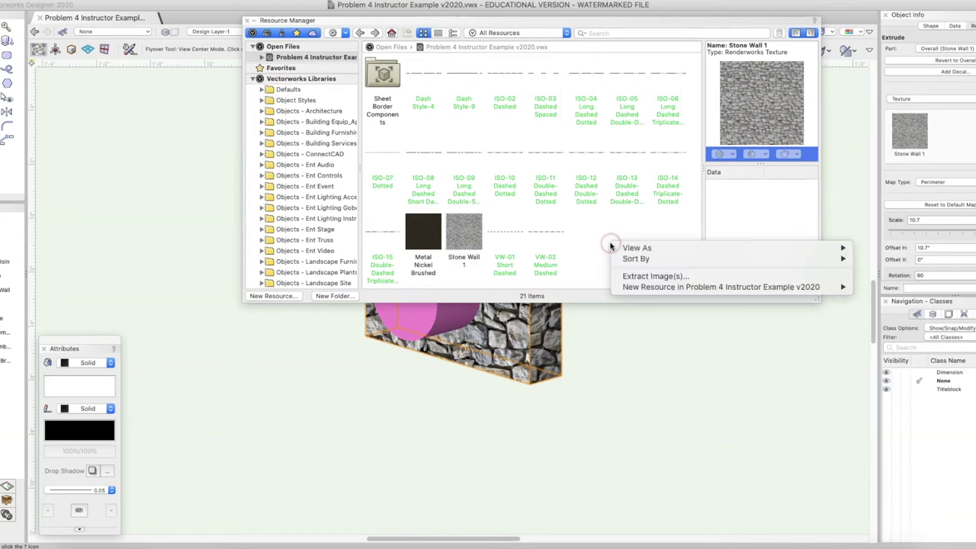
mouse_move(698, 287)
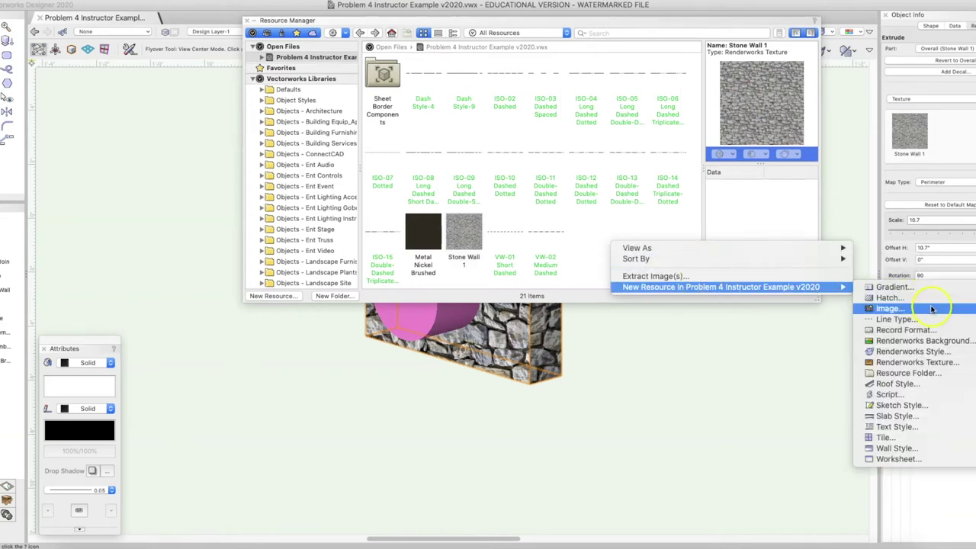
click(931, 362)
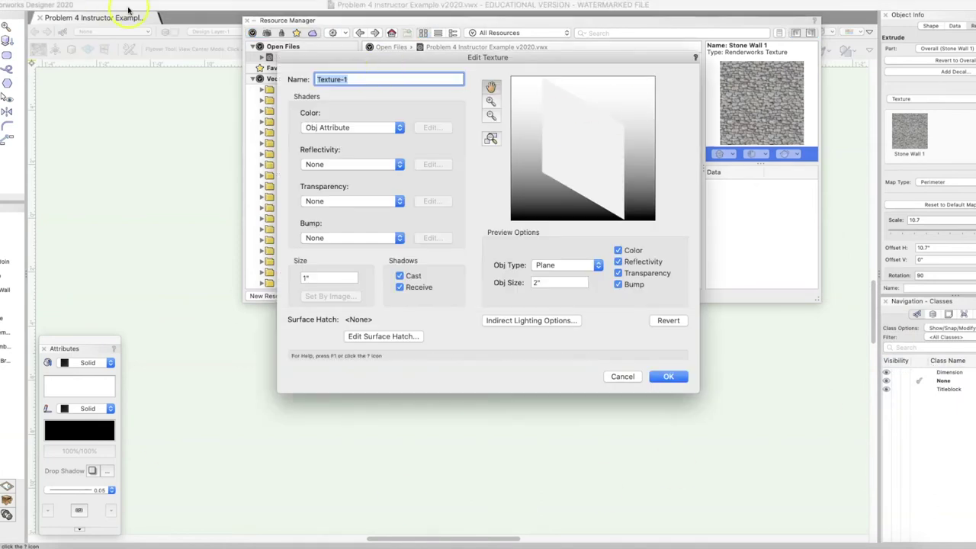
text(Brick Wall 1)
click(363, 127)
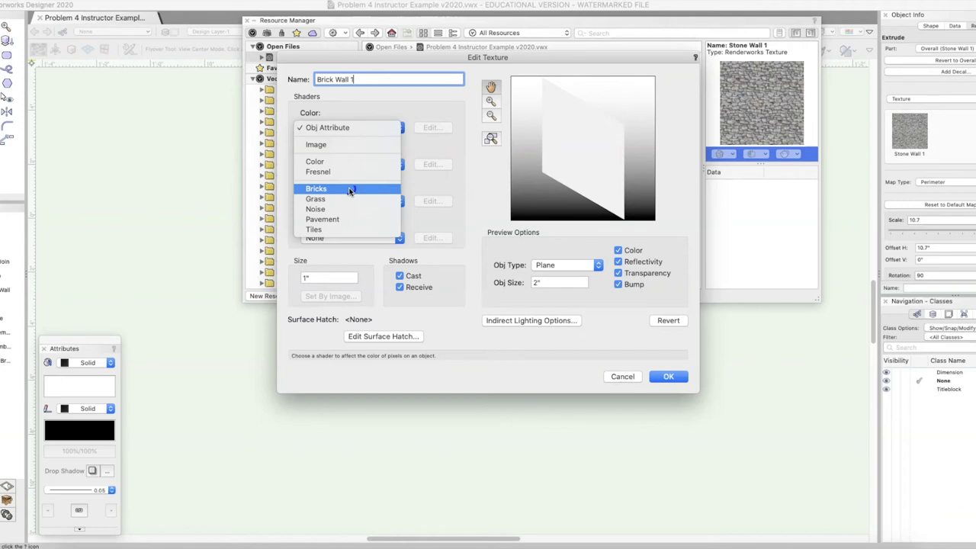
click(350, 191)
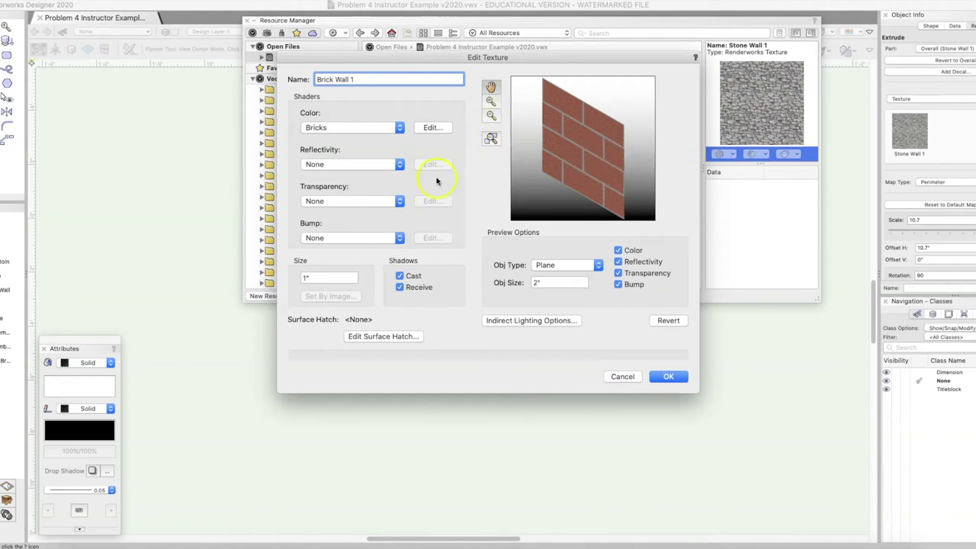
Step: Set the first brick color of the Bricks shader to bright green
click(427, 127)
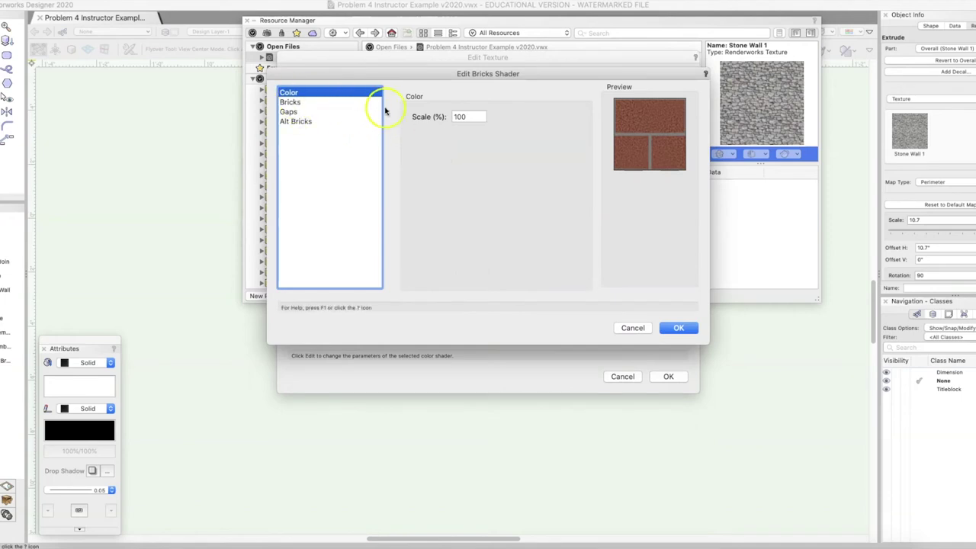
click(293, 101)
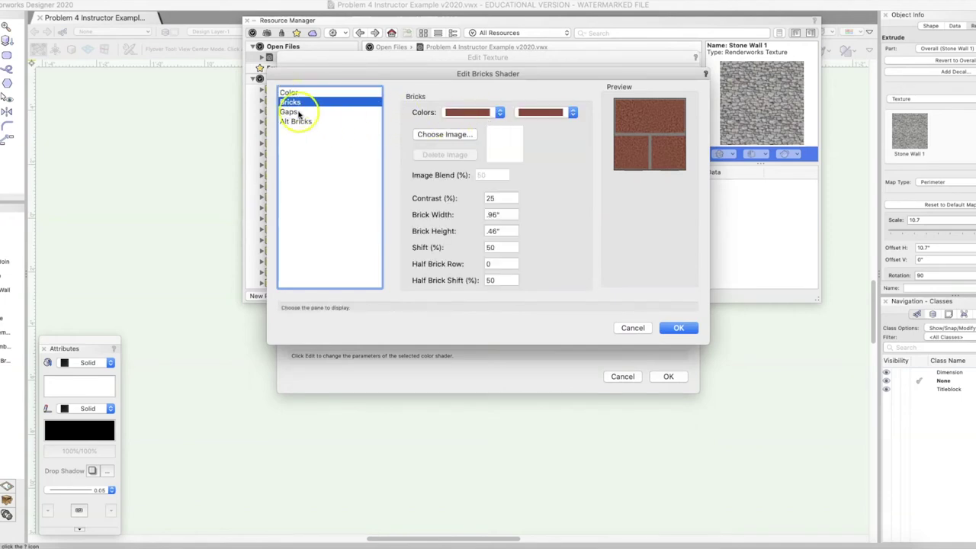
click(473, 113)
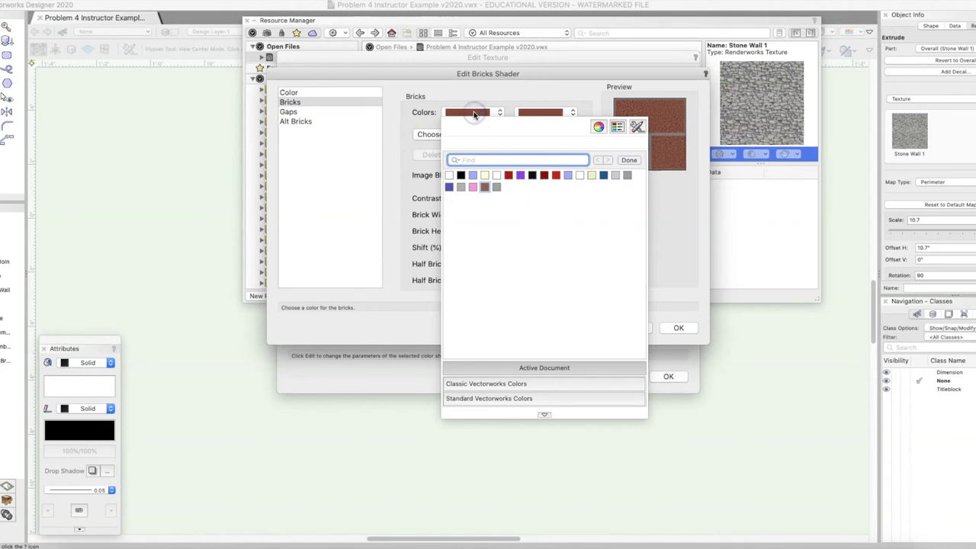
click(598, 127)
click(543, 222)
drag(526, 303, 486, 303)
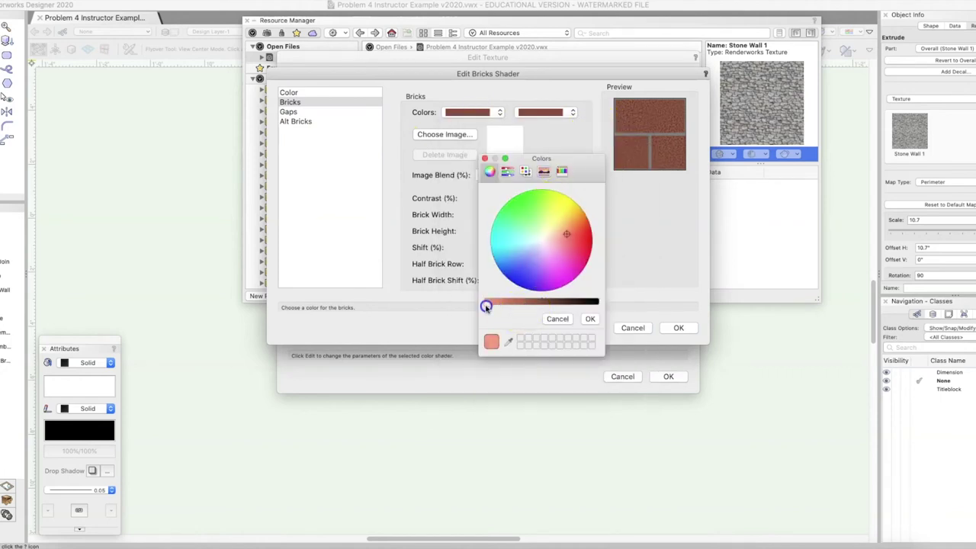
drag(571, 231, 508, 215)
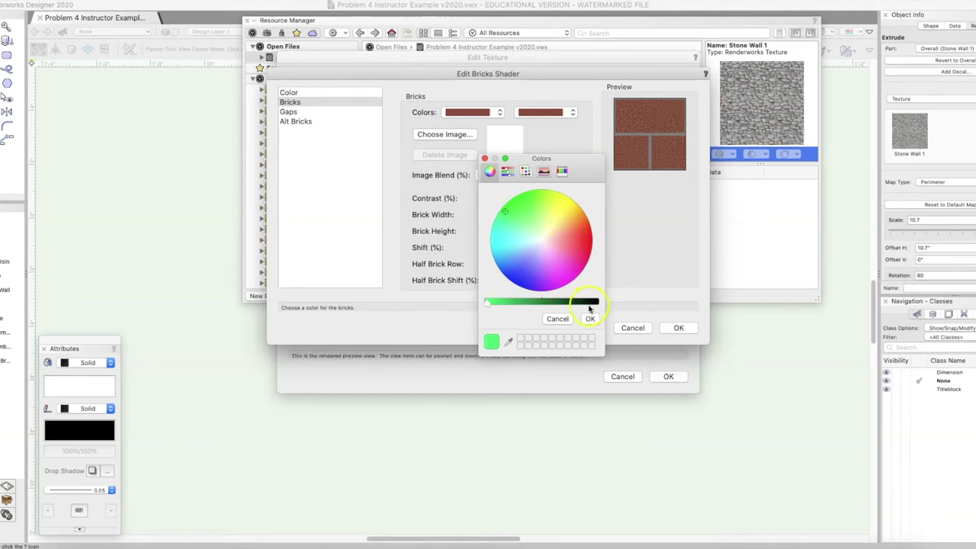
click(580, 168)
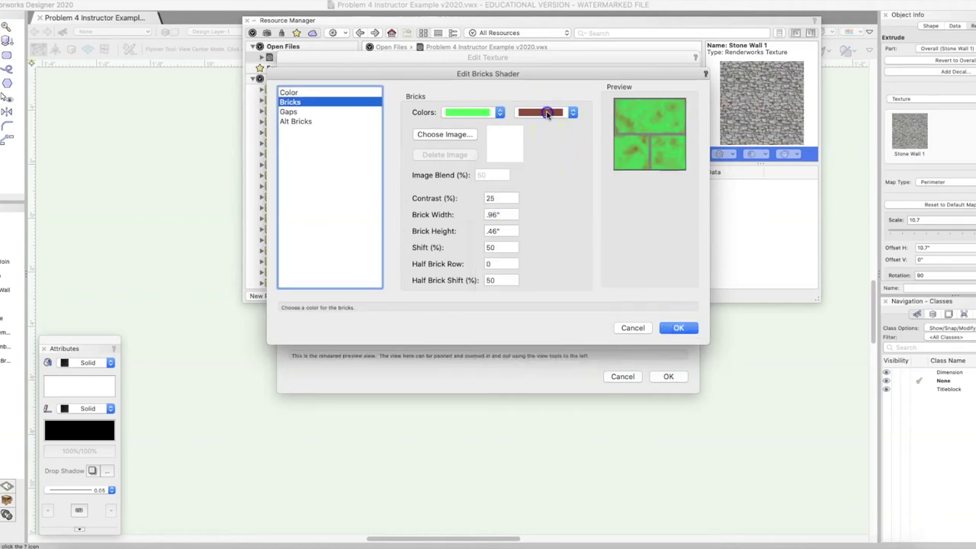
Step: Try dark red as the second brick color, and set it to pink instead
click(543, 112)
click(581, 176)
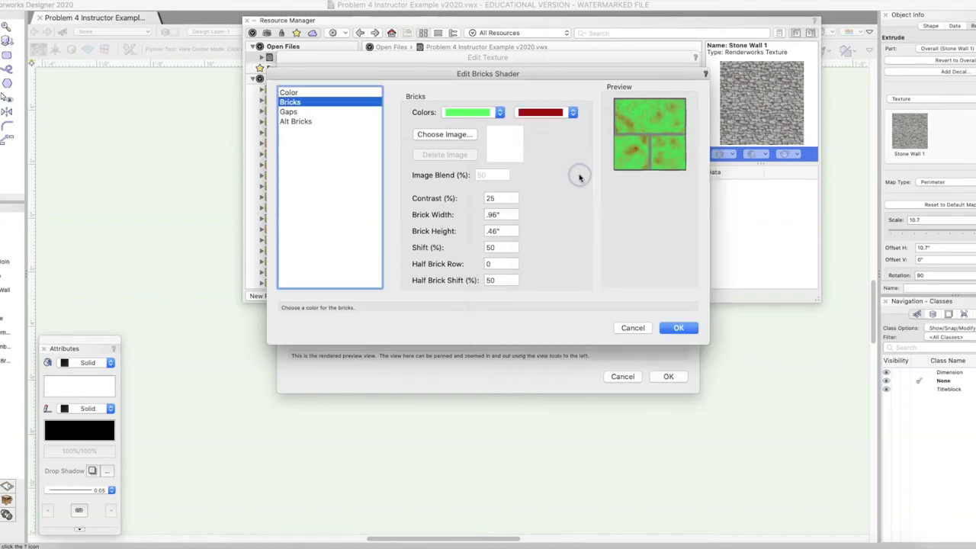
click(543, 112)
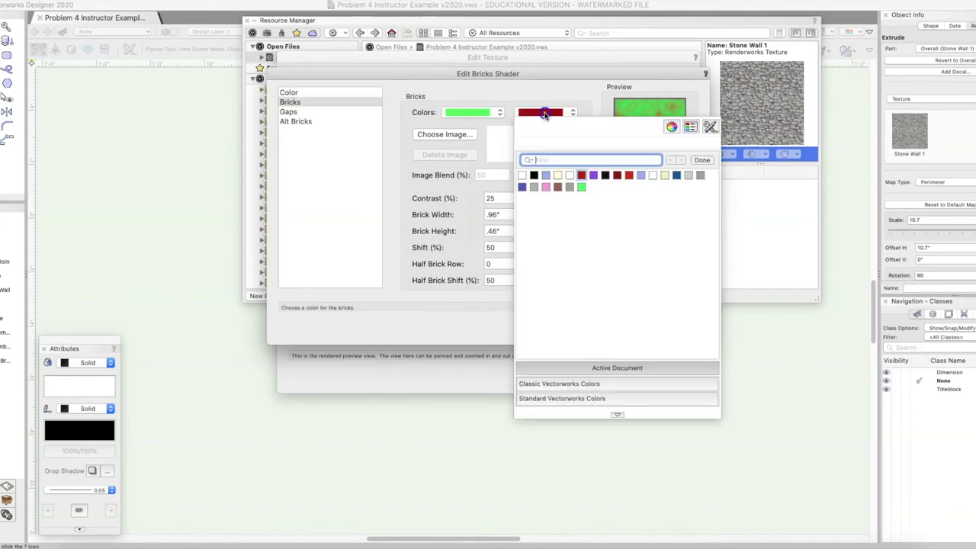
click(545, 187)
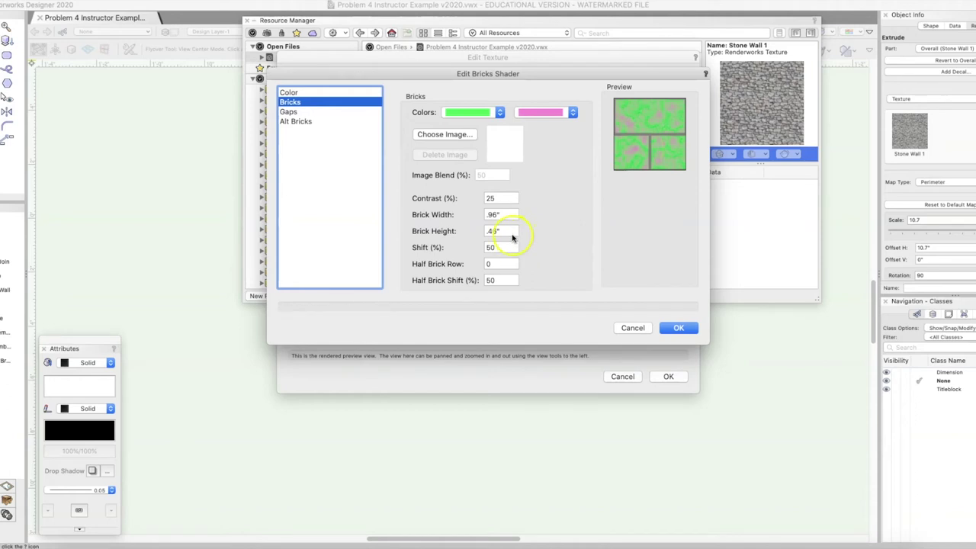
Step: Set the brick width of the Bricks shader to .46"
click(478, 214)
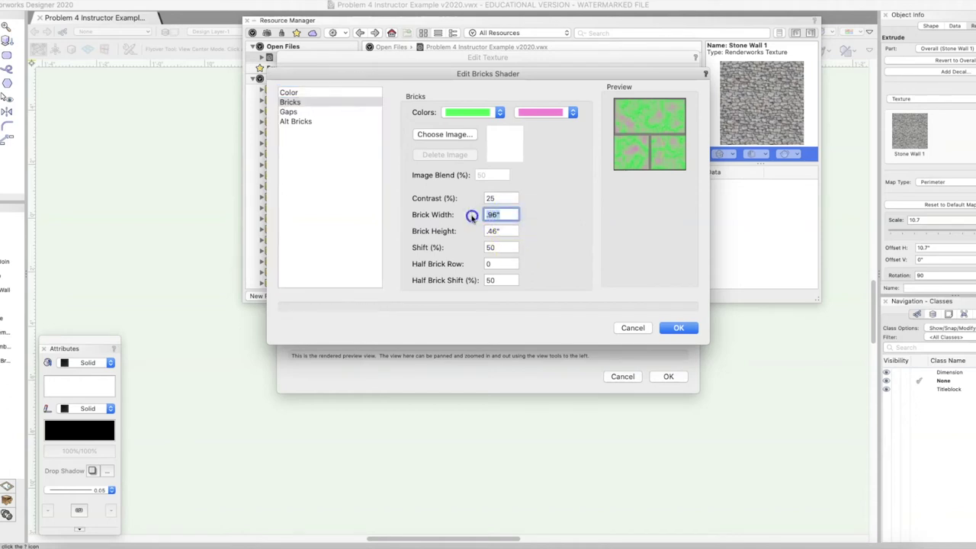
text(.46)
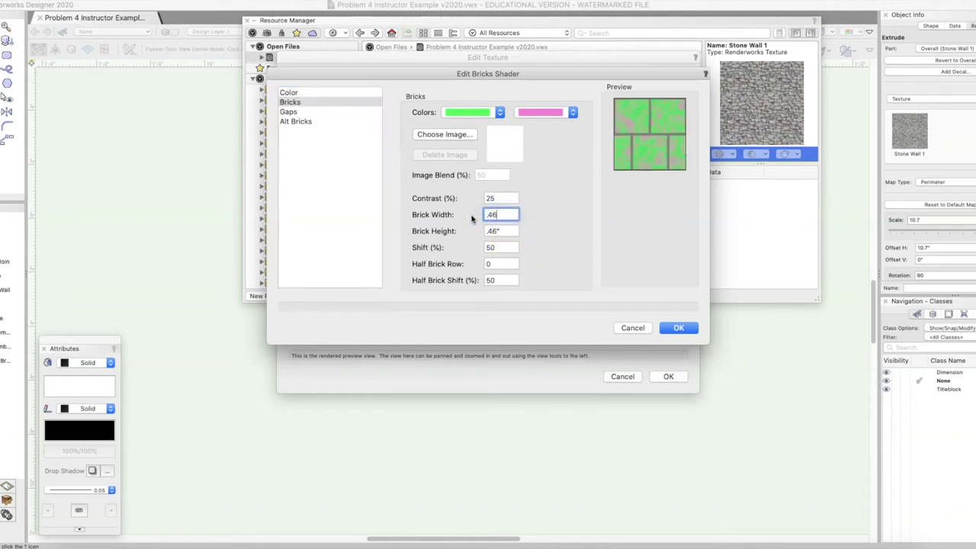
click(499, 231)
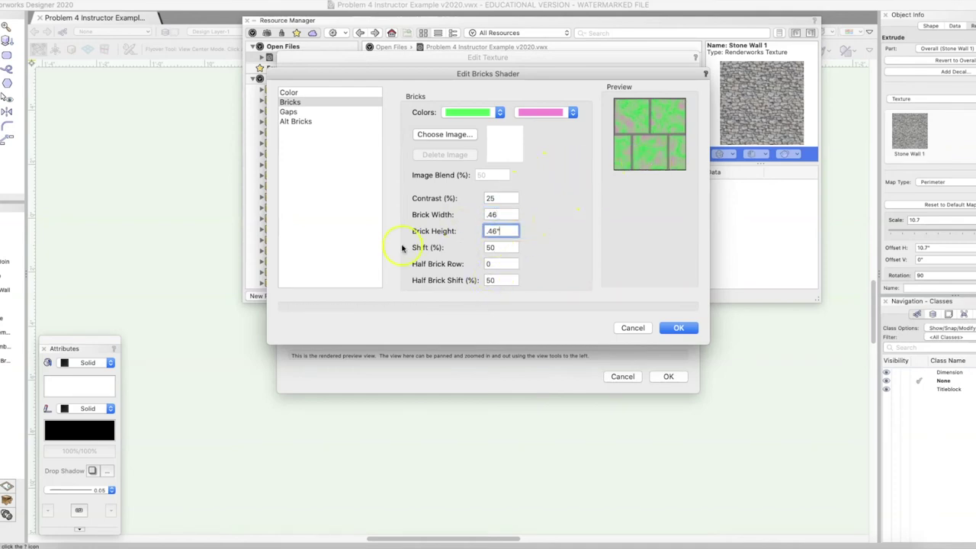
Step: Set the brick gap colors to red and pale yellow, and save the Brick Wall 1 texture
click(289, 111)
click(477, 112)
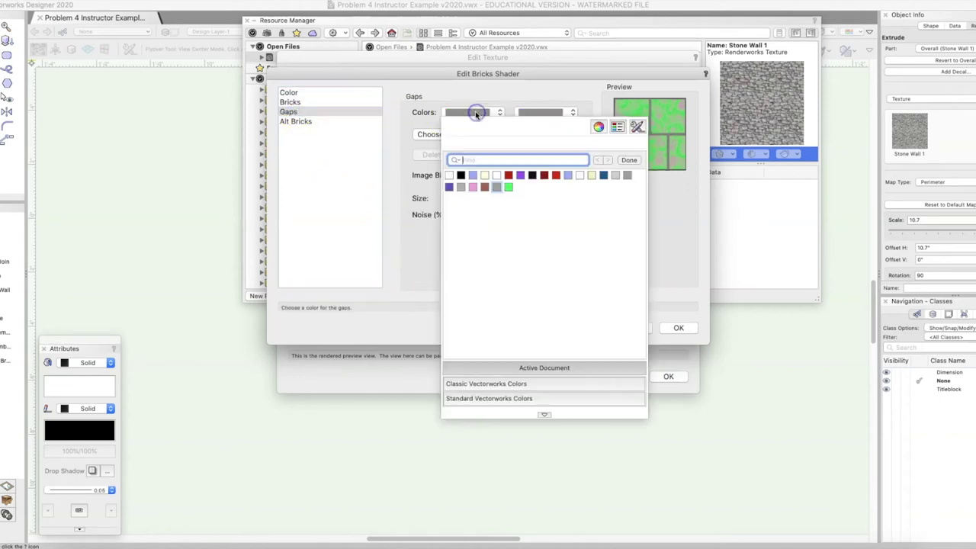
click(557, 176)
click(531, 113)
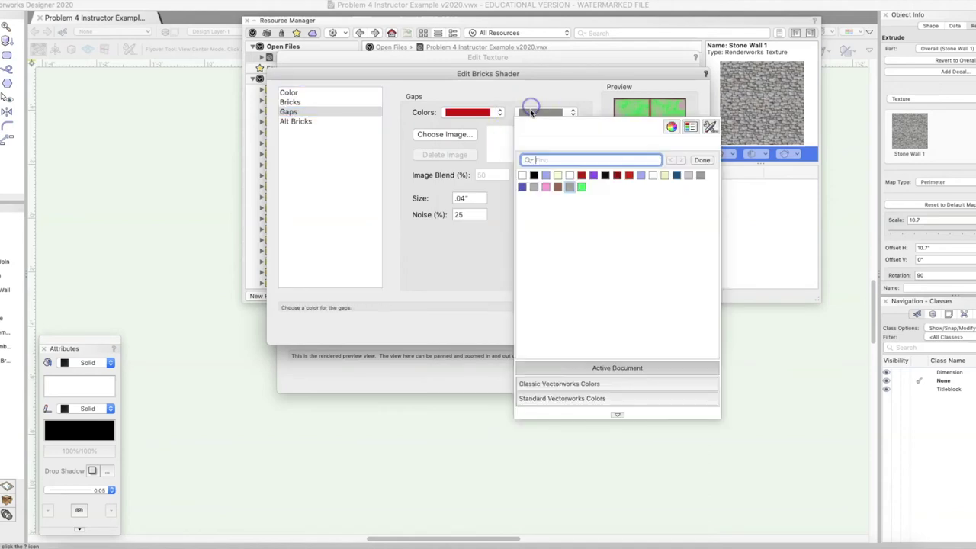
click(559, 176)
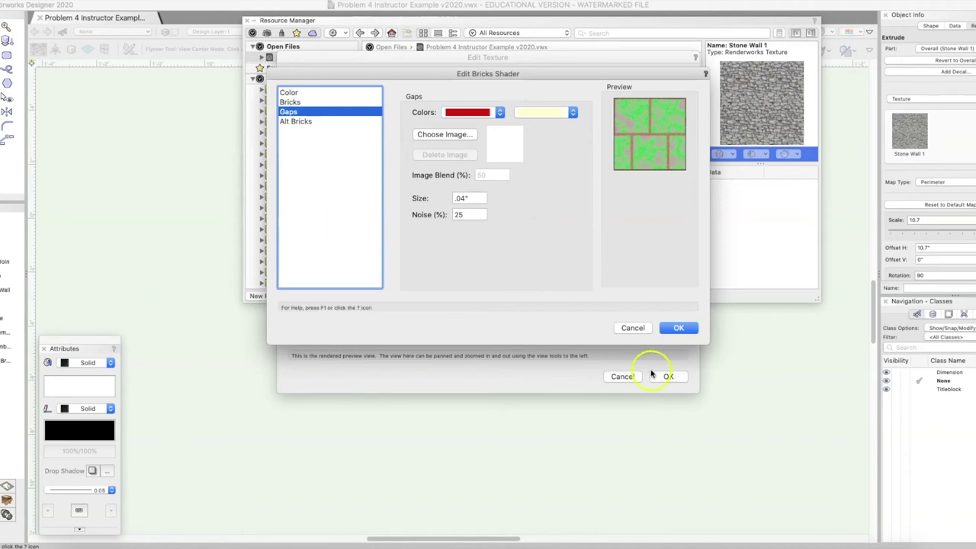
click(681, 329)
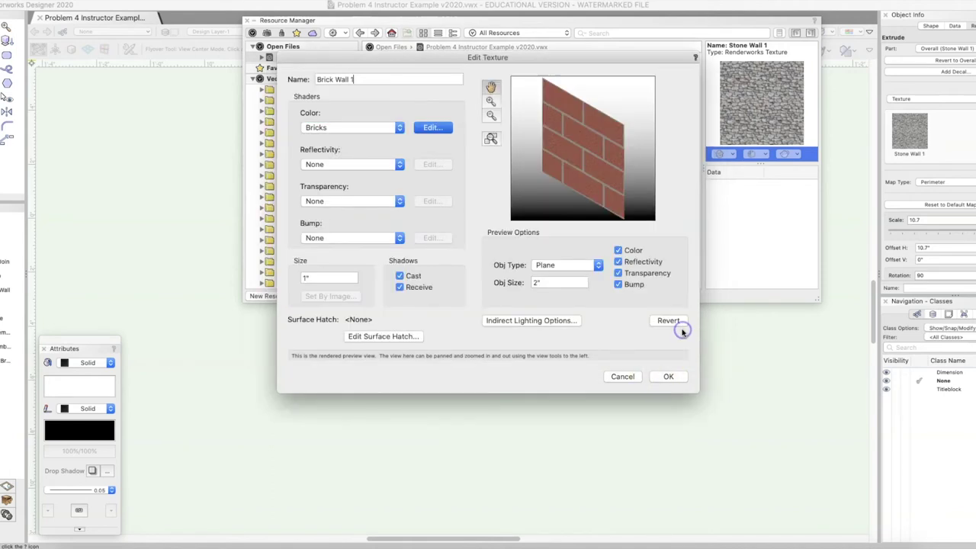
click(674, 376)
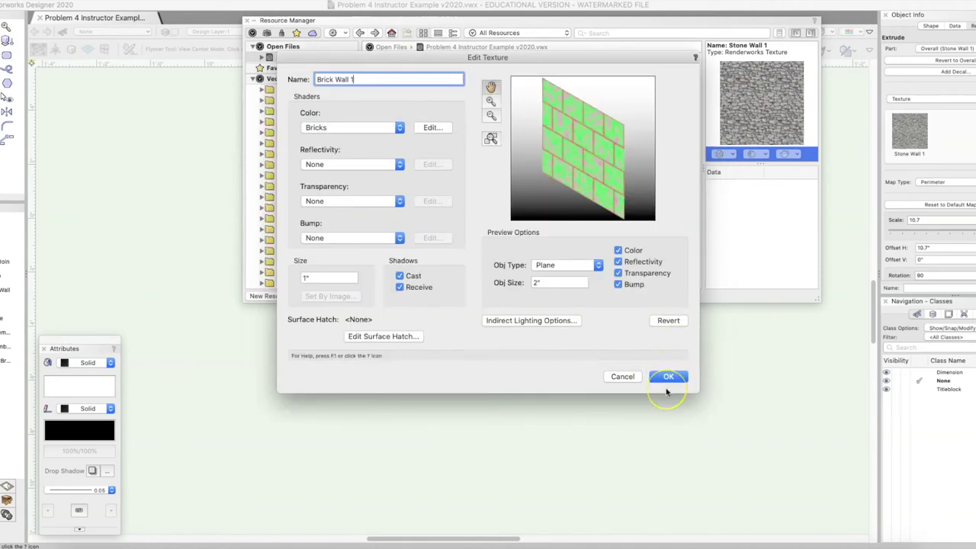
click(668, 377)
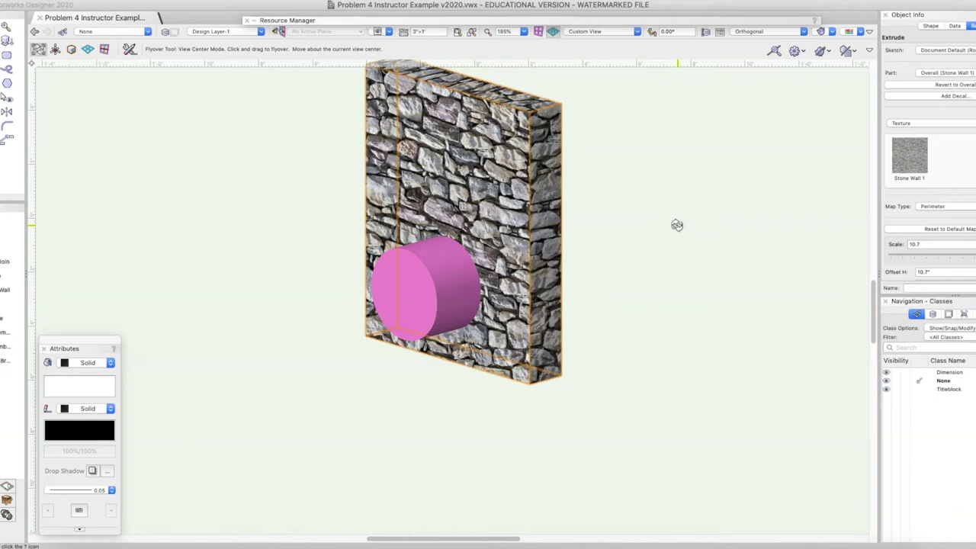
Step: Extract the front face of the stone slab as a separate surface using the Extract tool's surface mode
click(249, 261)
click(7, 500)
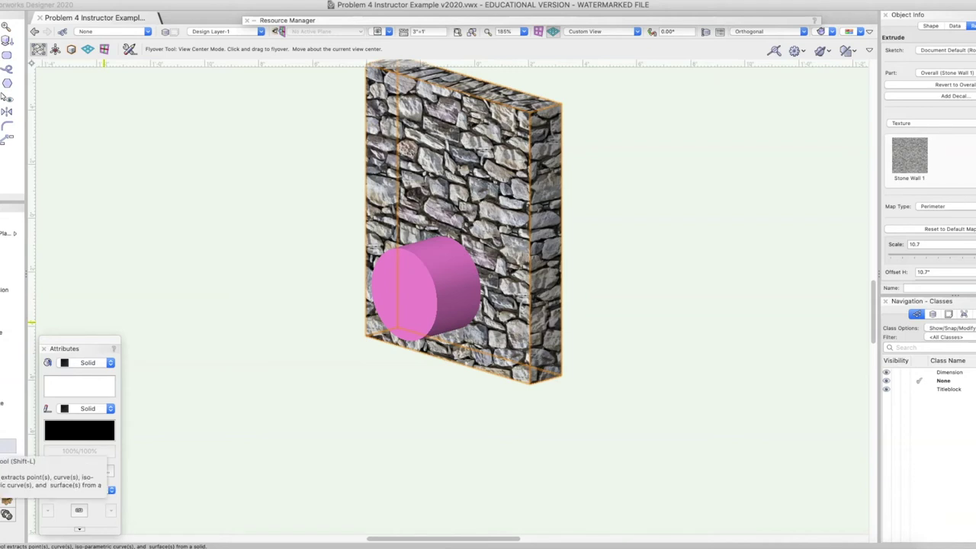
click(5, 424)
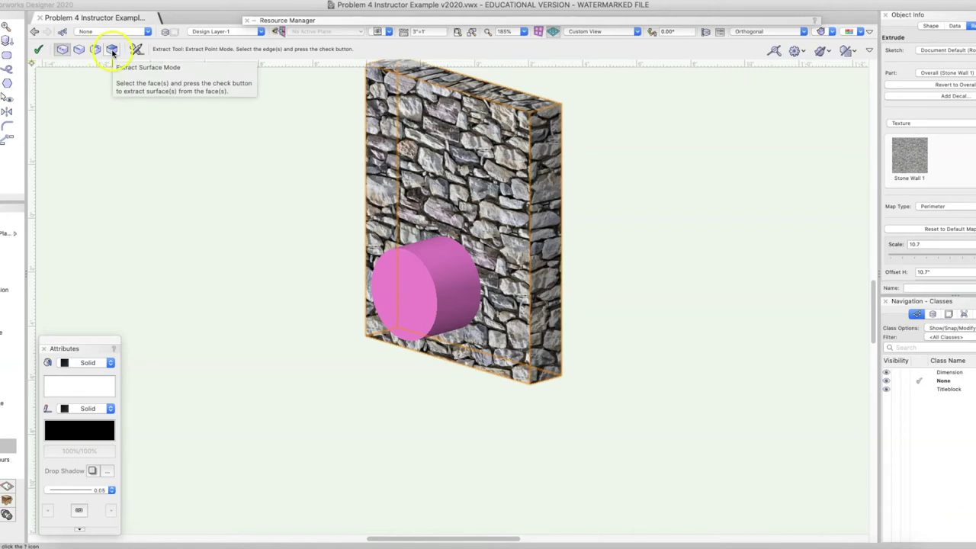
click(111, 50)
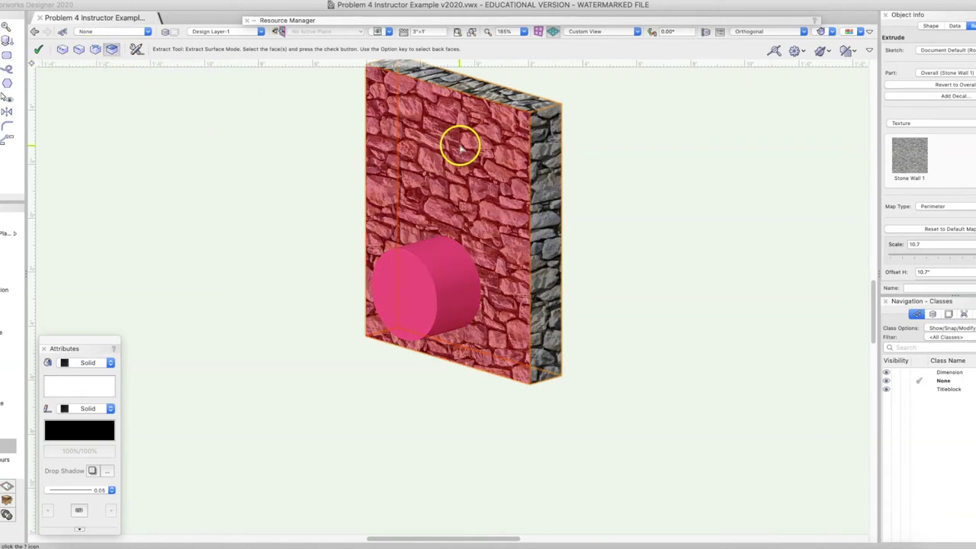
click(507, 145)
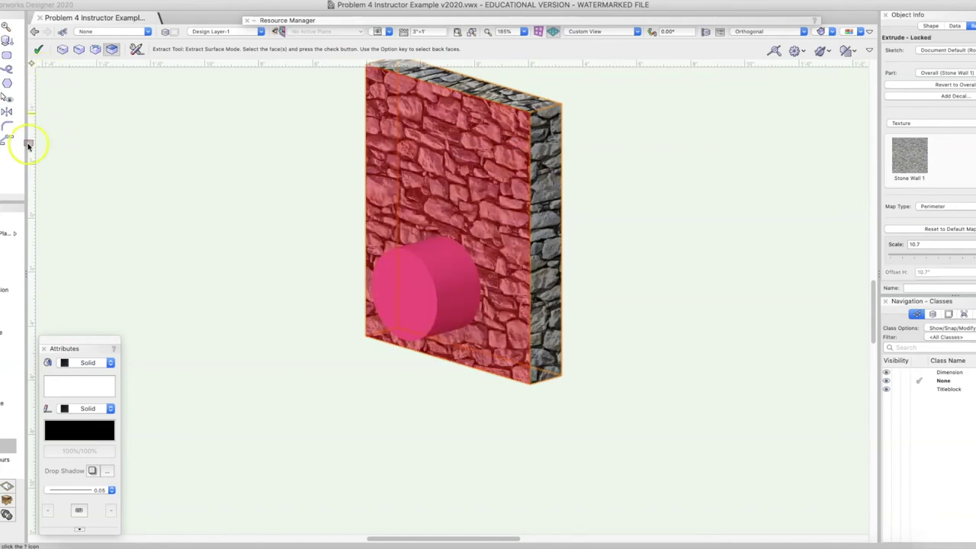
click(38, 50)
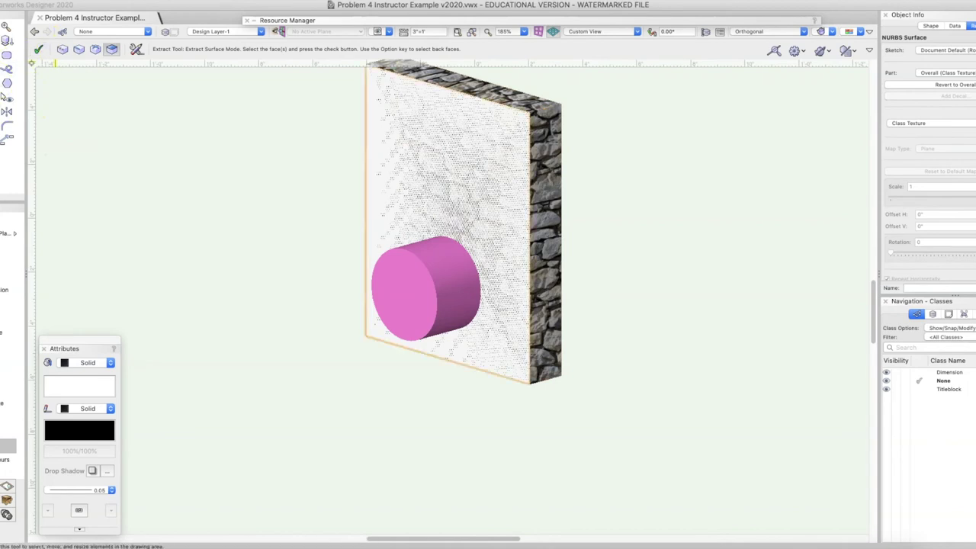
Step: Try moving the extracted surface well away from the slab, and undo the move
click(6, 26)
click(253, 157)
click(498, 175)
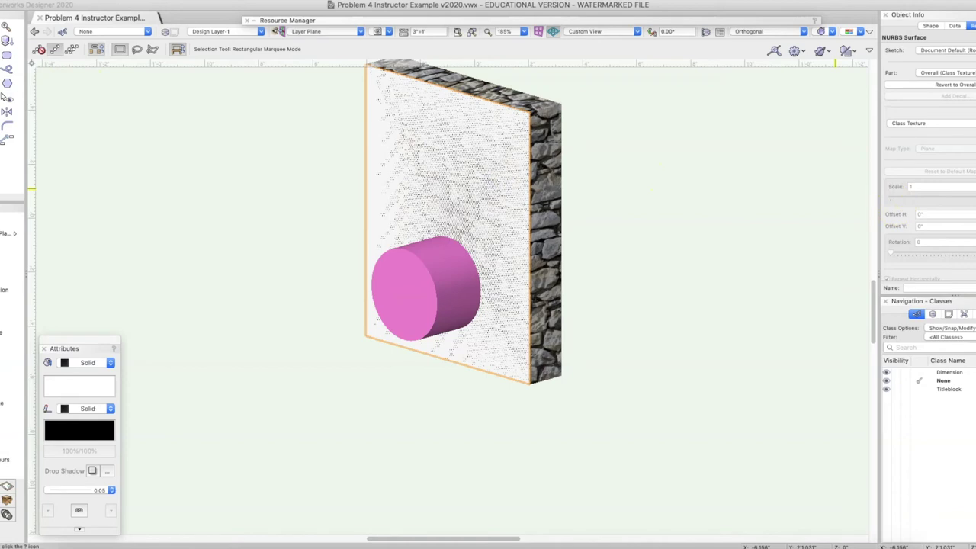
click(552, 150)
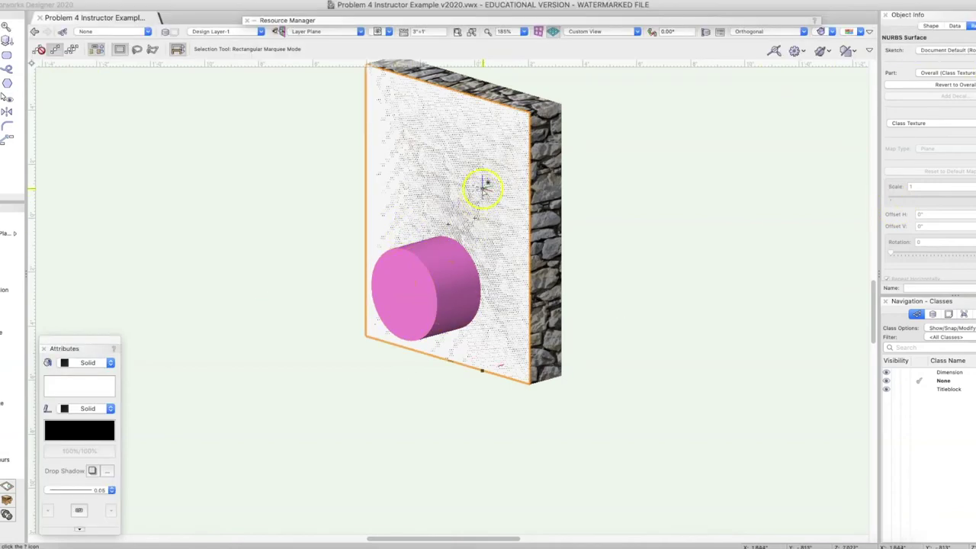
mouse_move(496, 157)
mouse_down()
mouse_move(192, 191)
mouse_move(332, 184)
mouse_up()
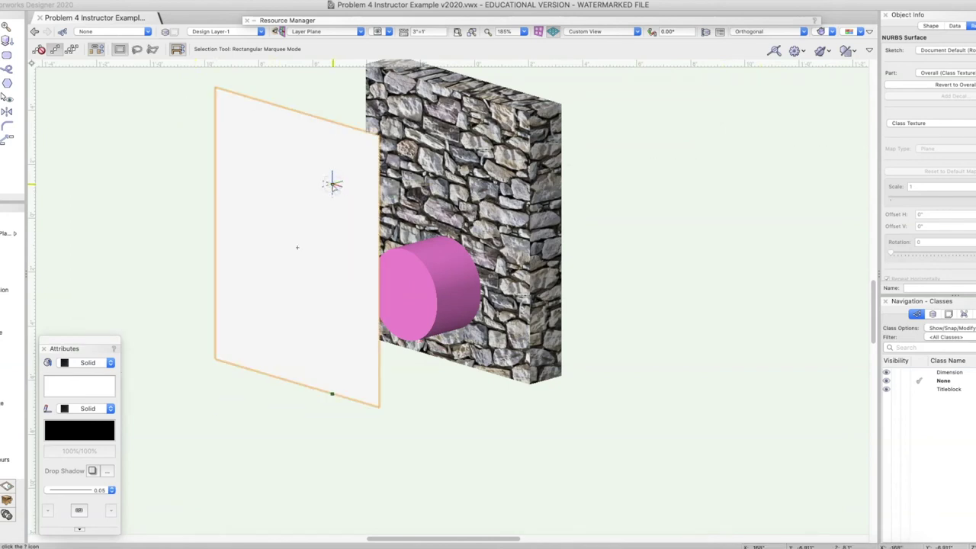
key(super+z)
key(super+z)
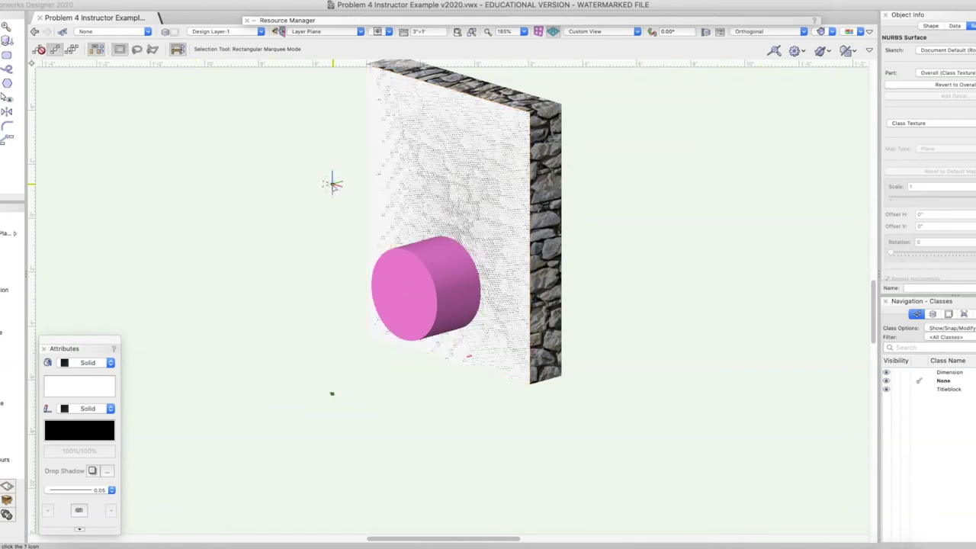
Step: Shift the extracted surface slightly forward of the slab's front face in Top/Plan view, and return to the previous 3D view
click(397, 120)
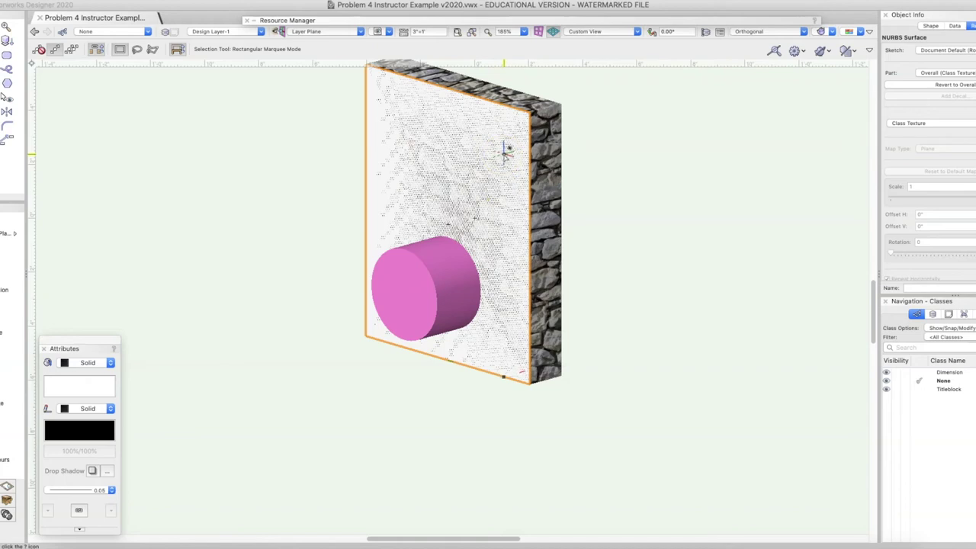
click(547, 137)
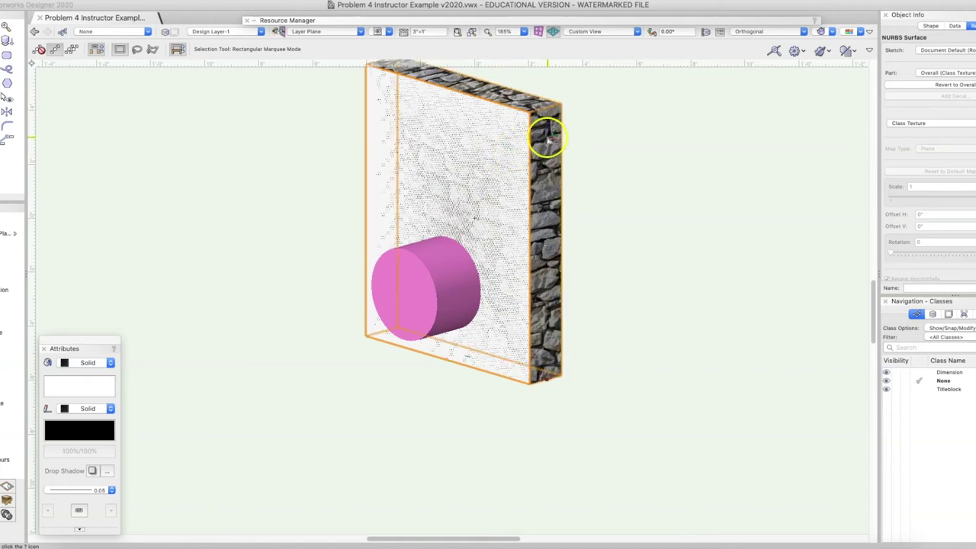
click(602, 103)
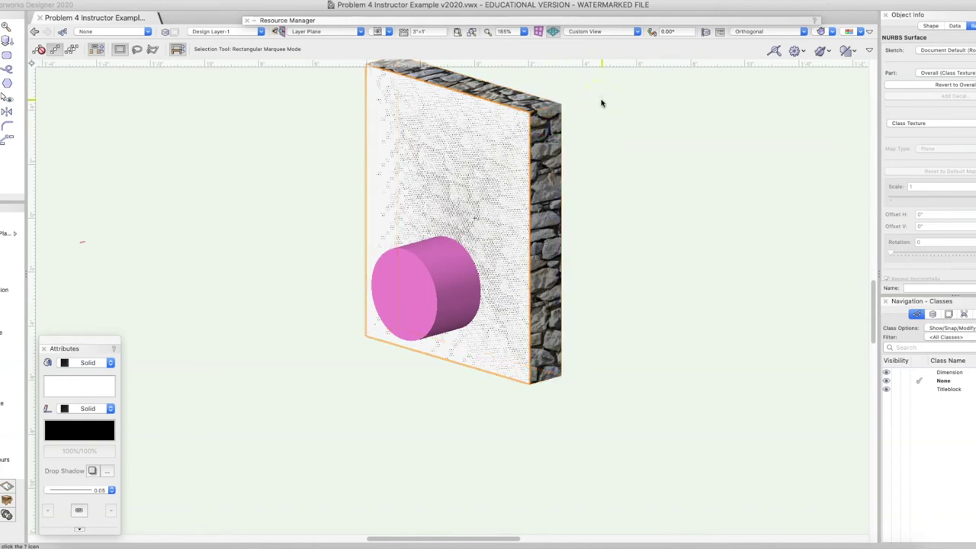
click(505, 103)
click(602, 34)
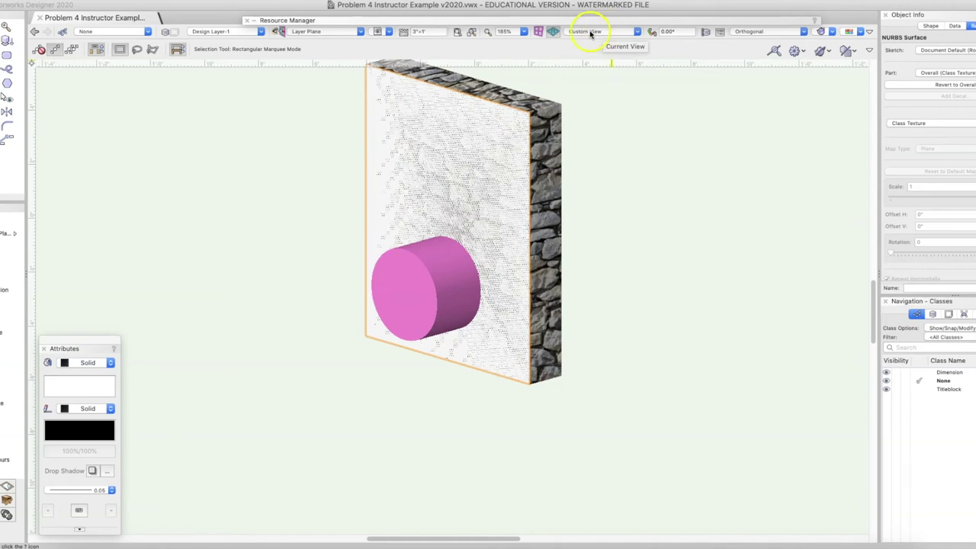
click(595, 32)
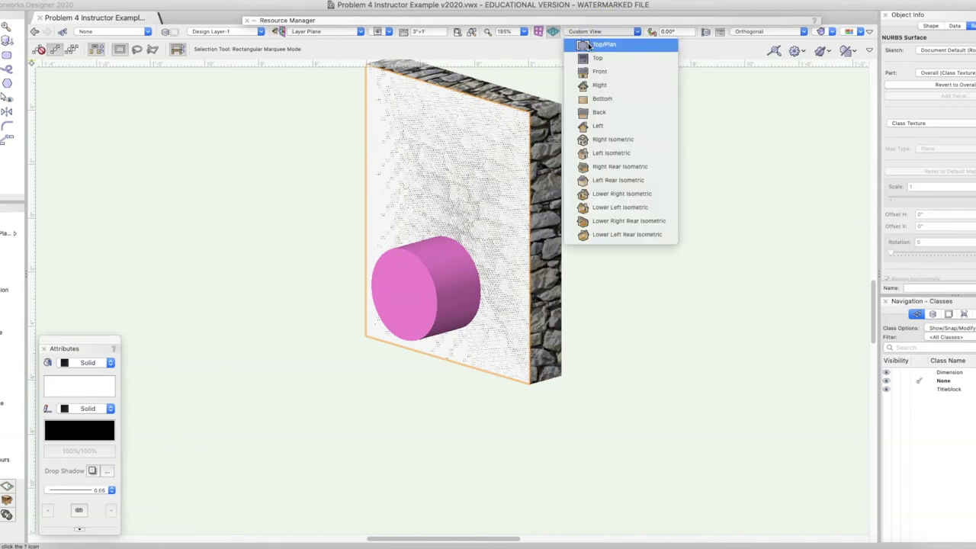
click(588, 45)
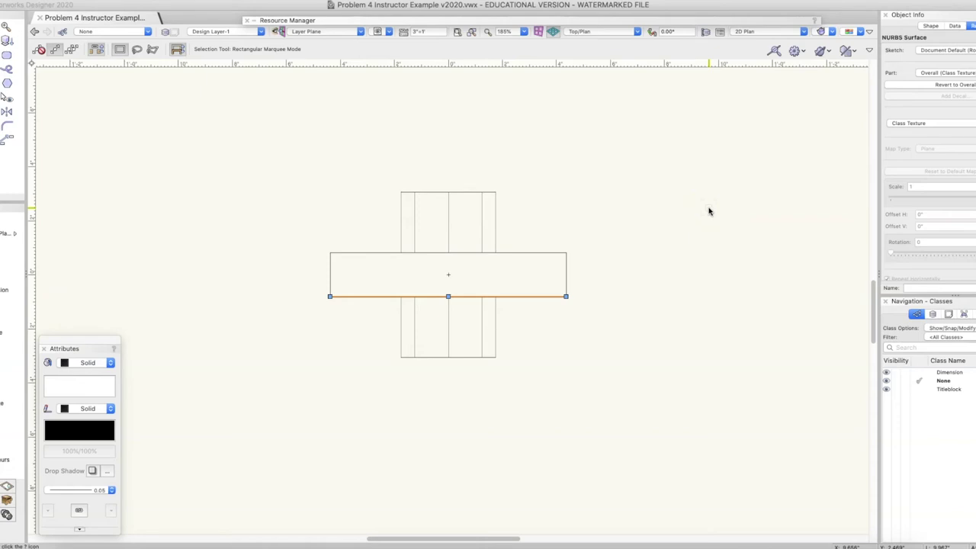
click(620, 77)
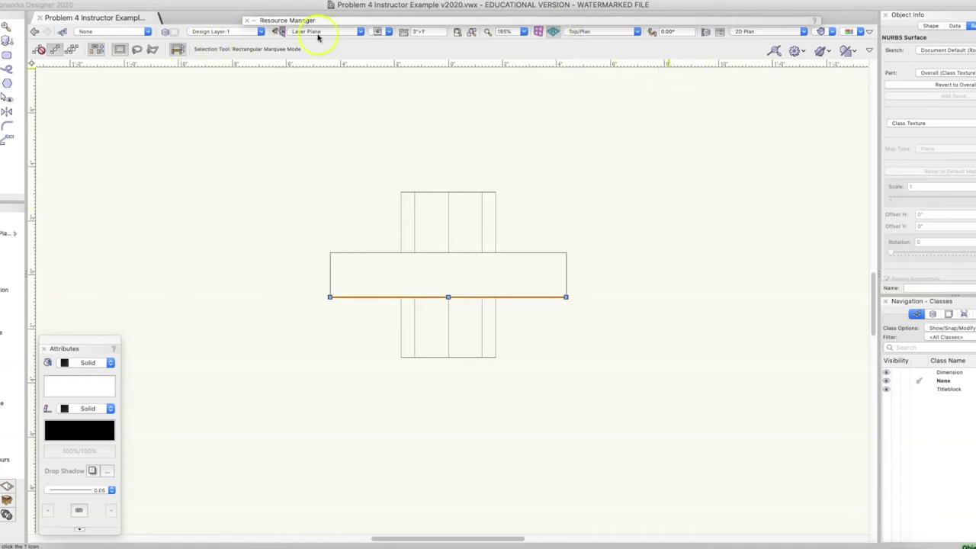
click(36, 32)
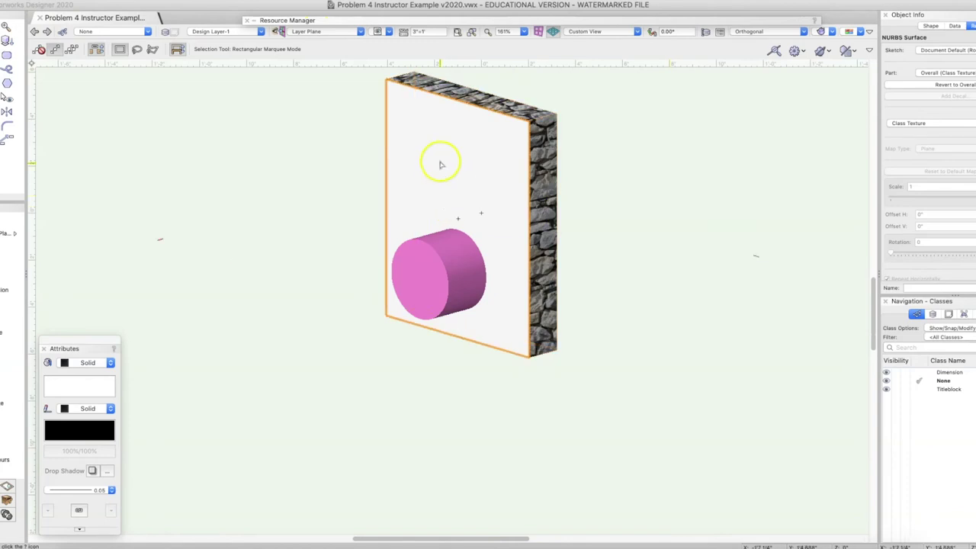
Step: Apply the Brick Wall 1 texture to the extracted front surface
click(482, 208)
click(821, 124)
click(910, 124)
click(907, 148)
click(838, 159)
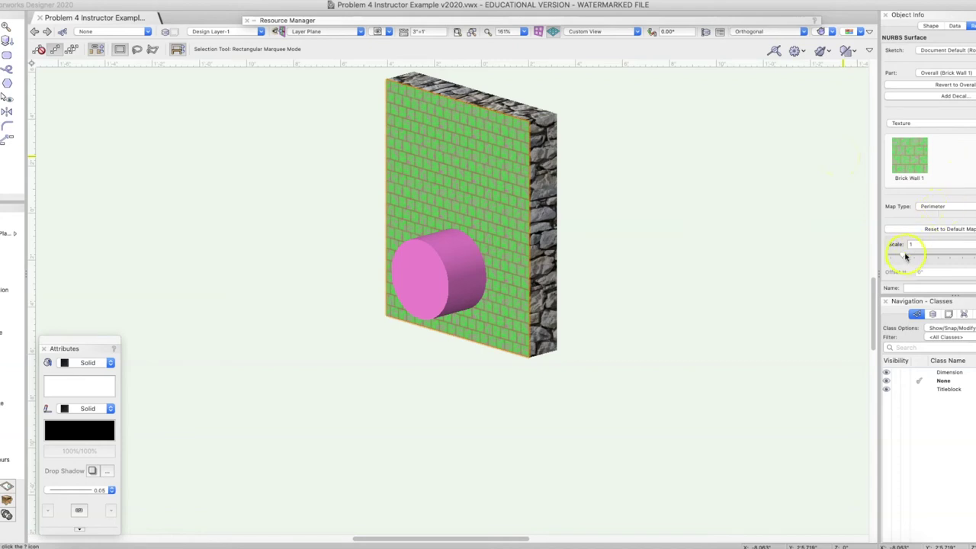
Step: Set the brick texture's mapping scale on the extracted surface to 3.1
drag(903, 257, 930, 257)
scroll(907, 278, down, 3)
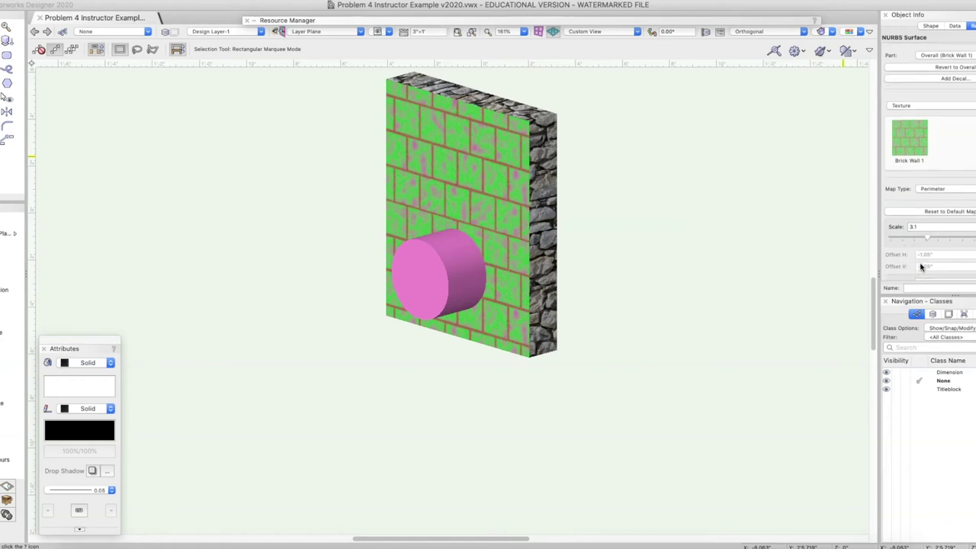
mouse_move(893, 227)
mouse_down()
mouse_move(907, 229)
mouse_move(888, 228)
mouse_up()
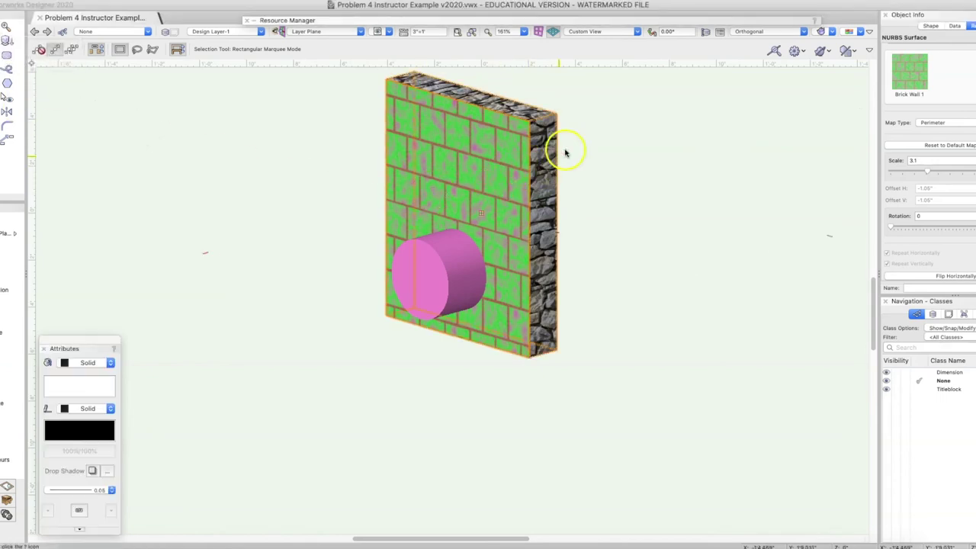
Step: Pull the brick-textured surface away from the slab to inspect the stone face behind it, and undo the move
click(500, 165)
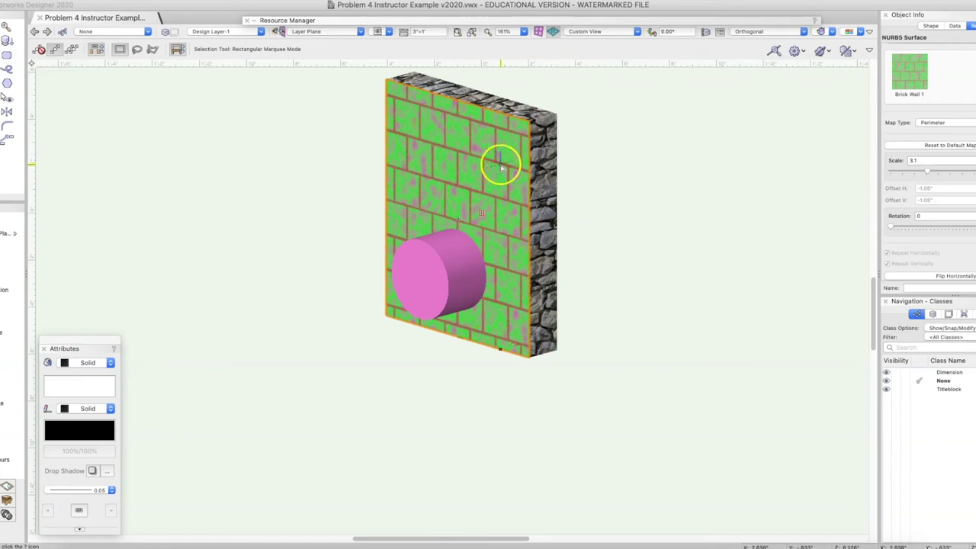
drag(500, 165, 267, 168)
click(268, 168)
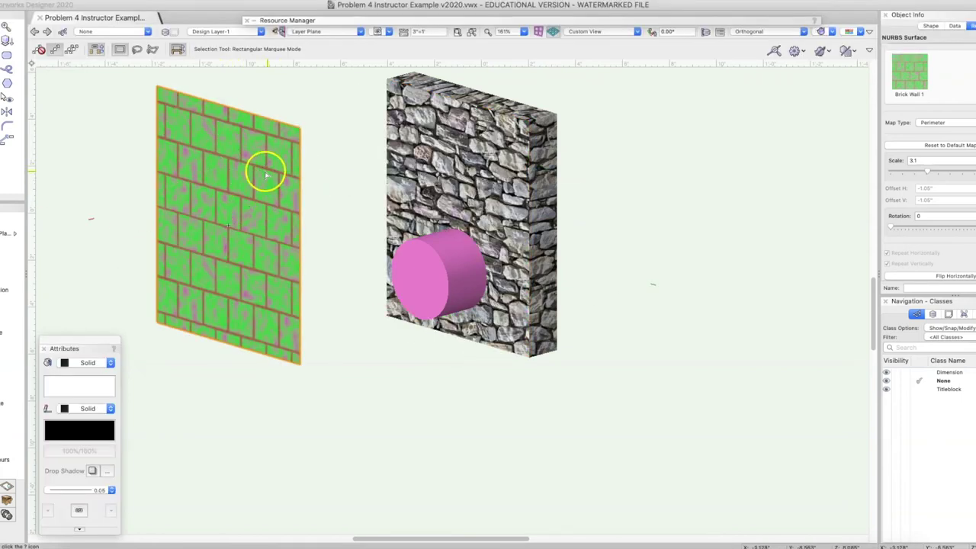
click(510, 157)
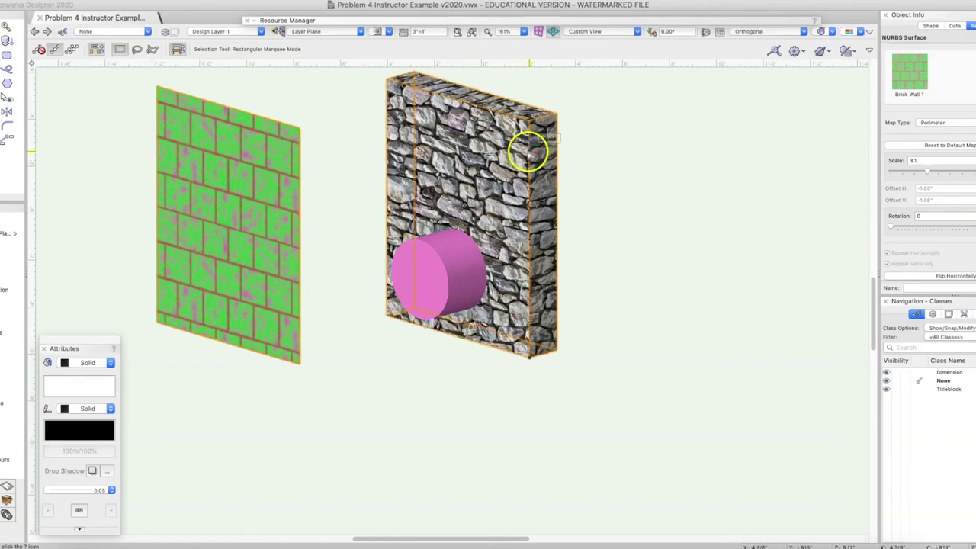
click(215, 97)
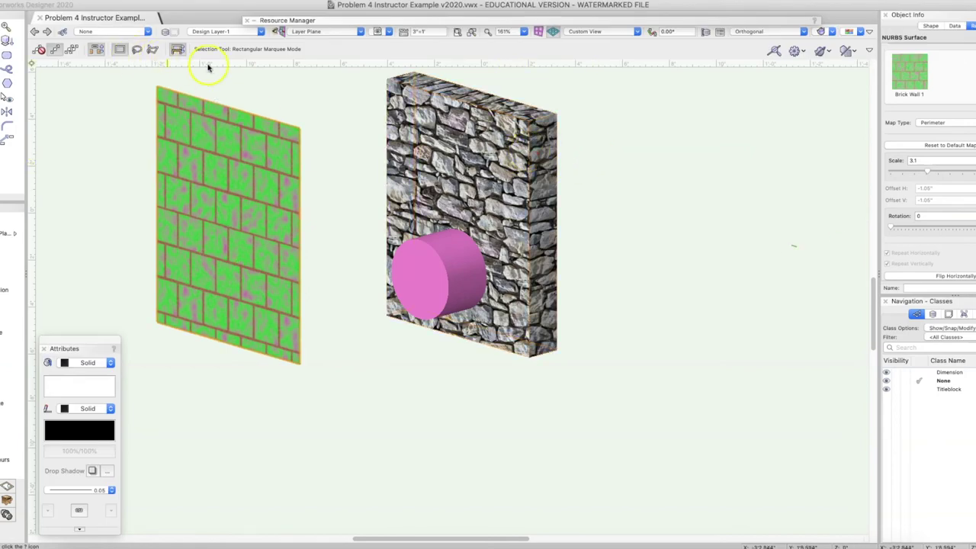
click(96, 53)
click(516, 160)
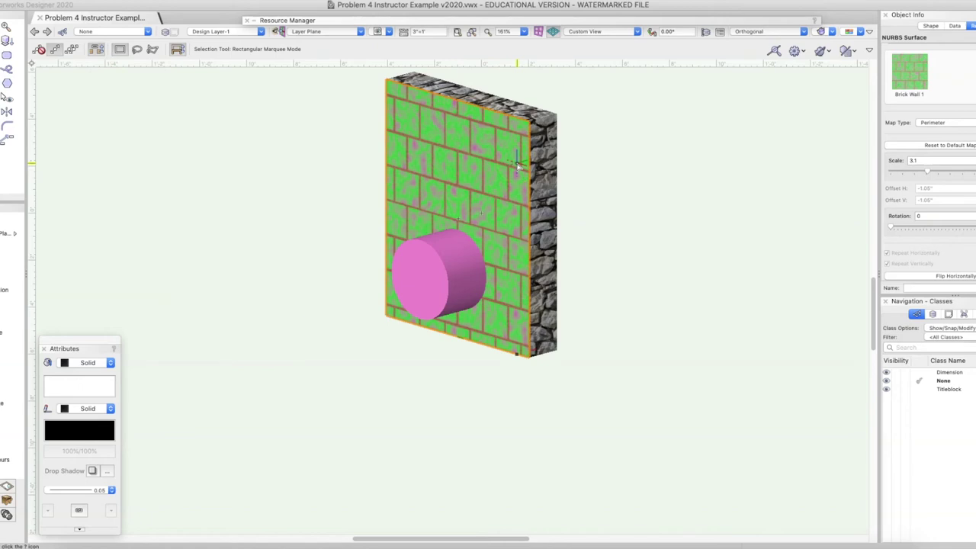
Step: Deselect the brick surface and create a backup copy of the document
click(523, 157)
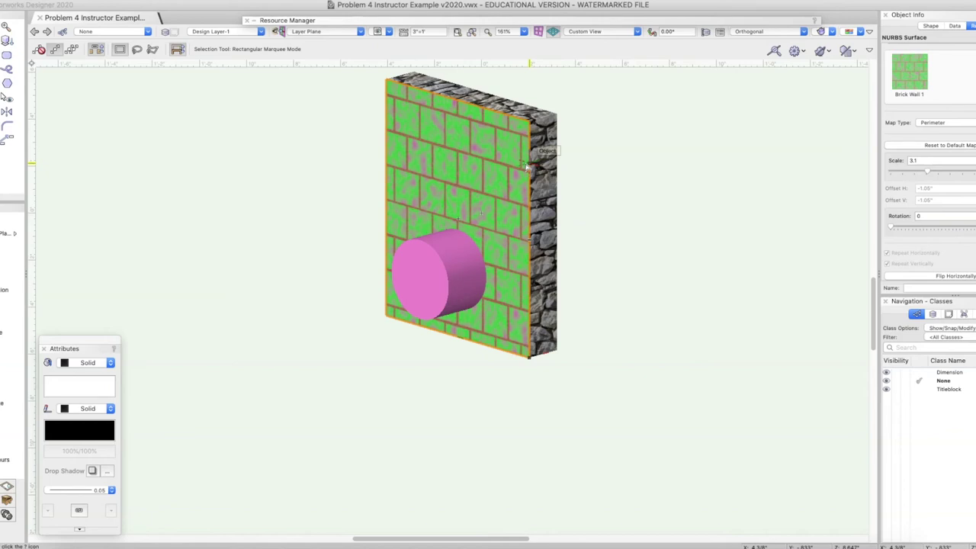
key(Escape)
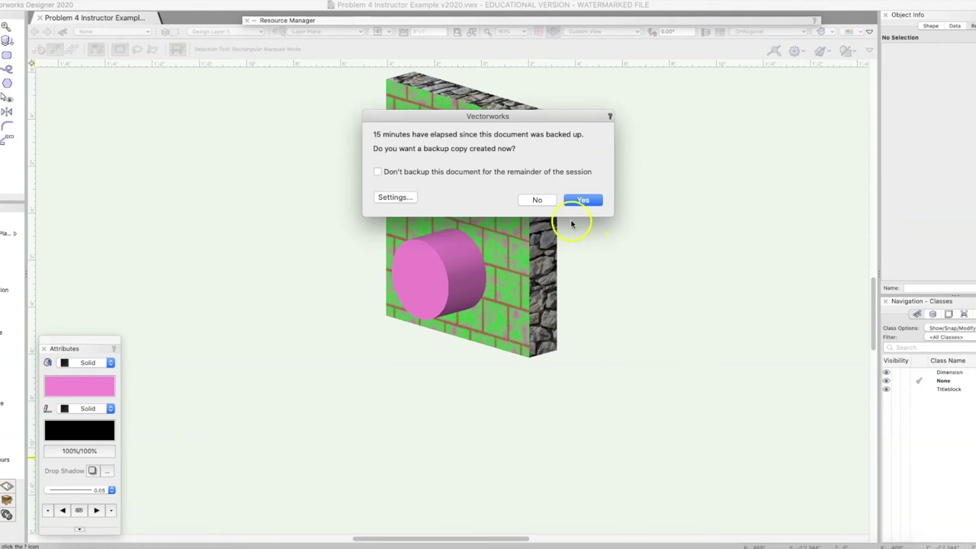
click(588, 200)
click(538, 231)
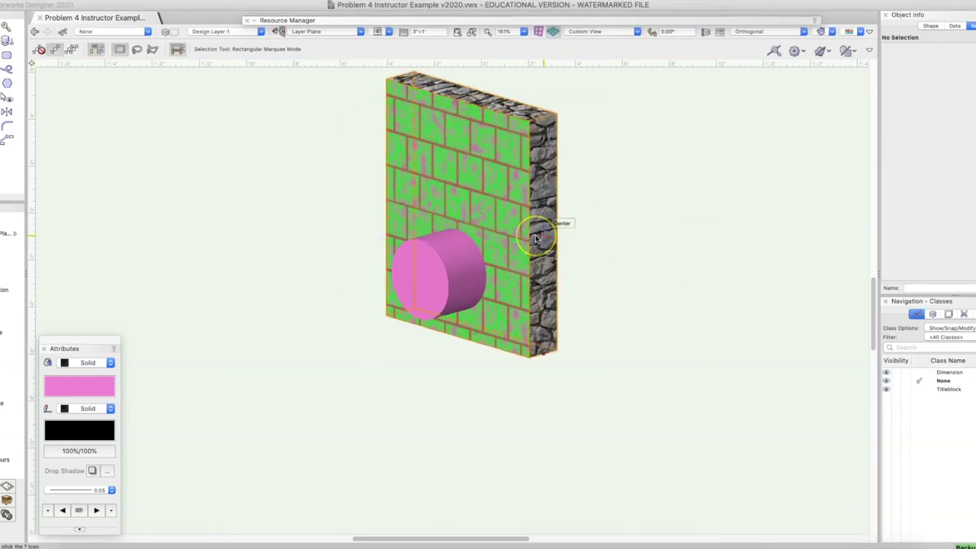
click(450, 395)
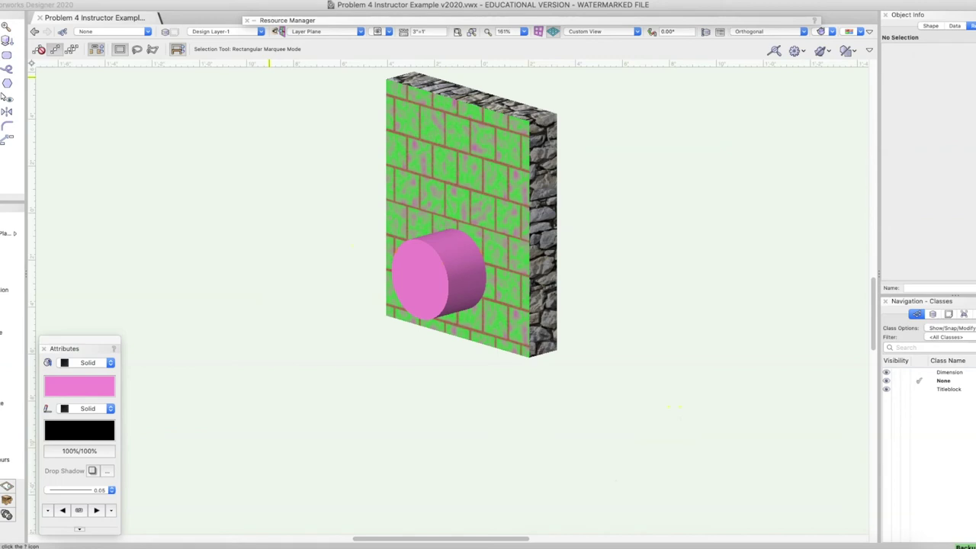
Step: Start a new image prop and import kindpng_1229043.png from Downloads as its image
click(160, 2)
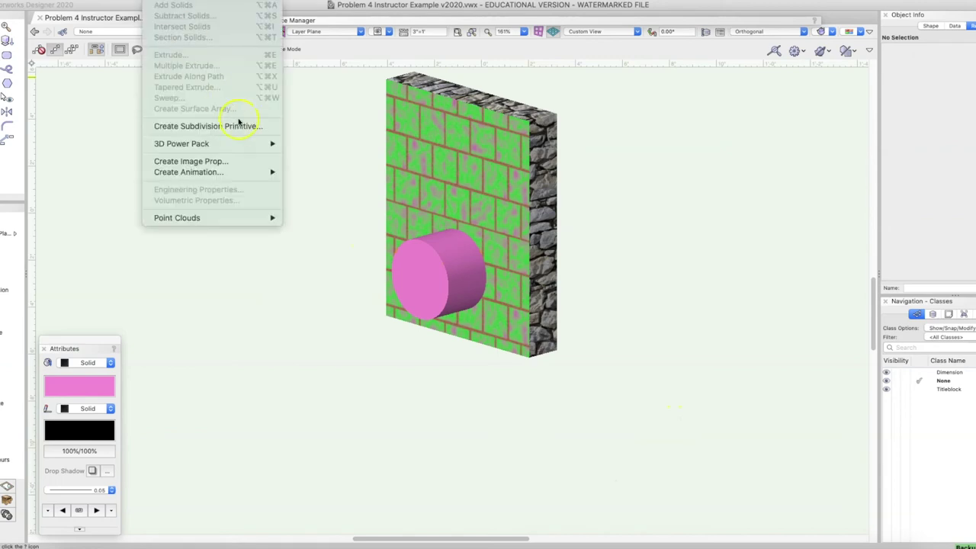
click(240, 161)
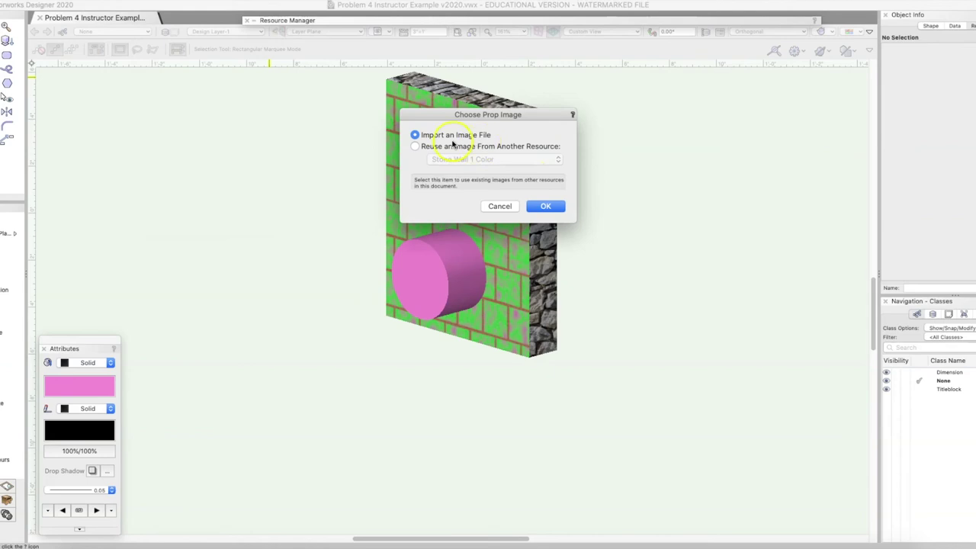
click(546, 206)
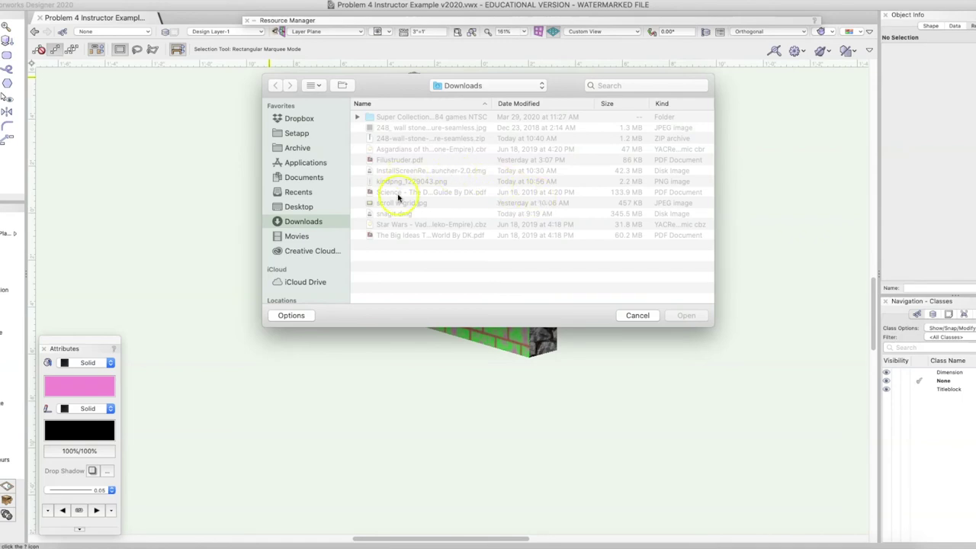
click(404, 181)
click(683, 314)
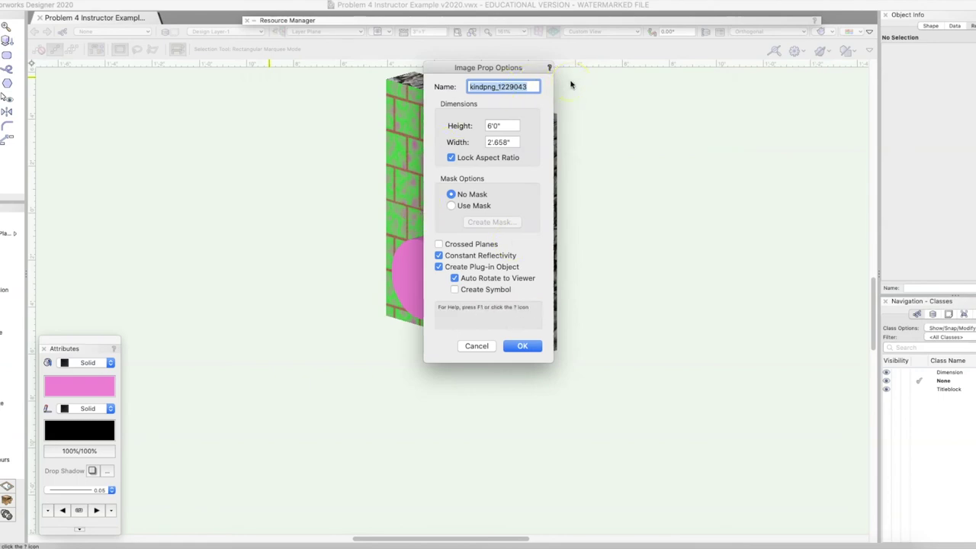
Step: Name the prop Person Standing, turn off Auto Rotate to Viewer, and create it without a mask
text(Person Standing)
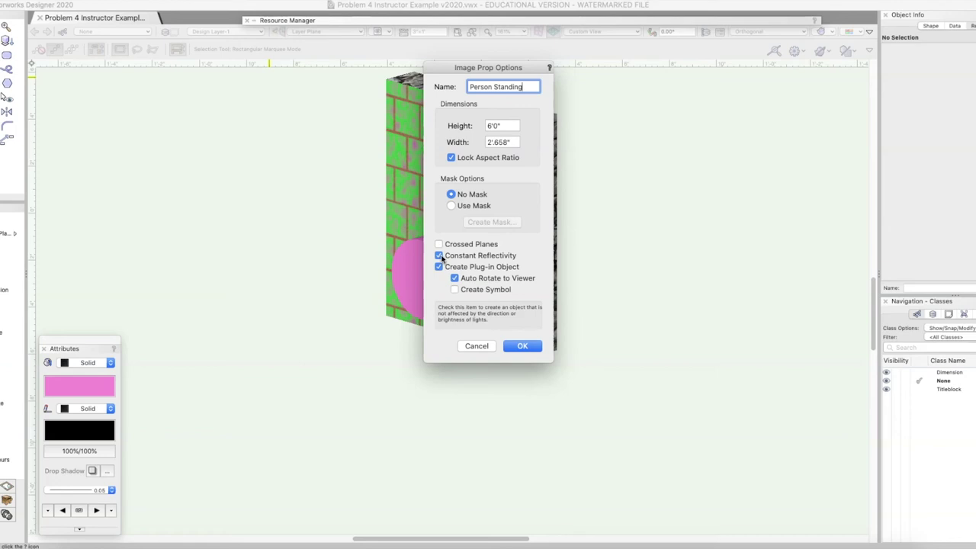
click(476, 277)
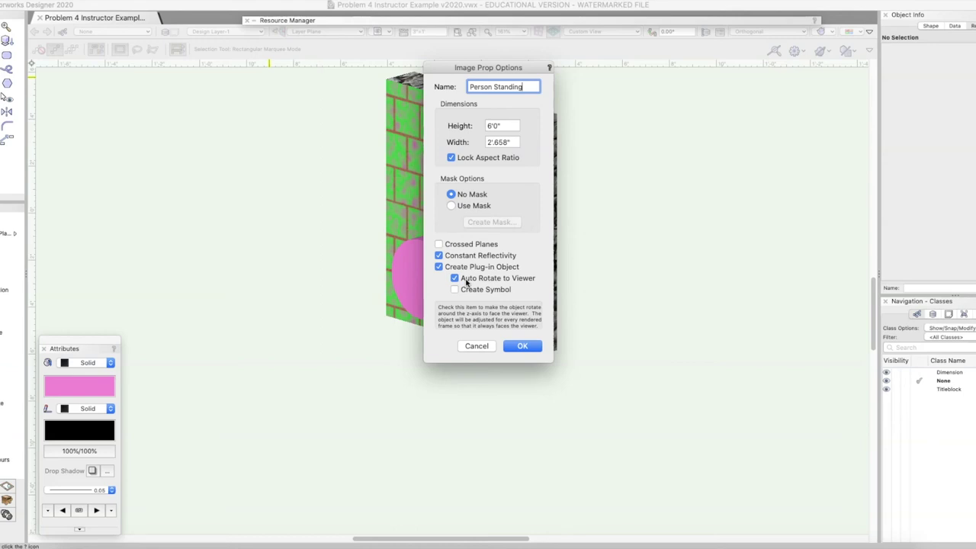
click(456, 279)
click(523, 347)
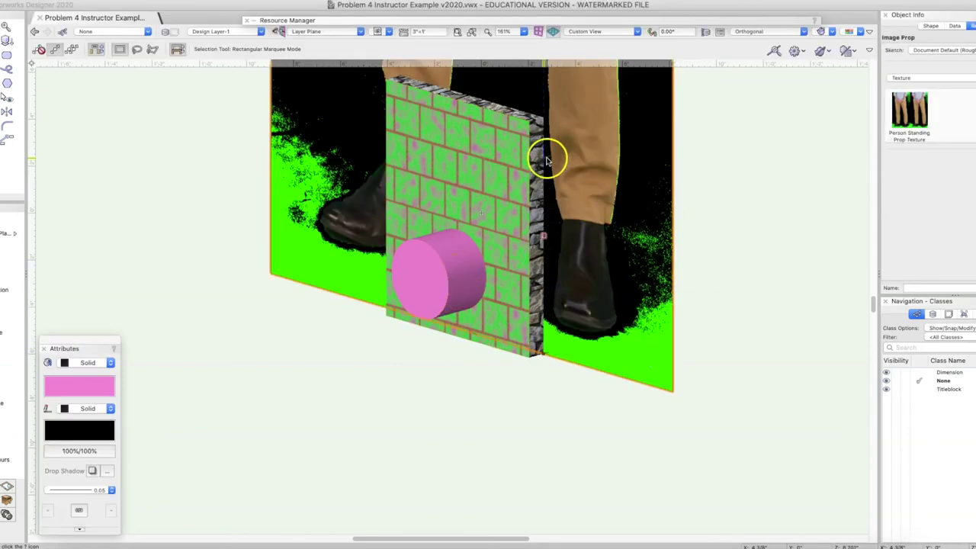
Step: Examine the whole person prop's size and background against the slab, and undo its creation
scroll(548, 161, down, 5)
scroll(549, 162, down, 5)
click(7, 26)
drag(521, 87, 587, 180)
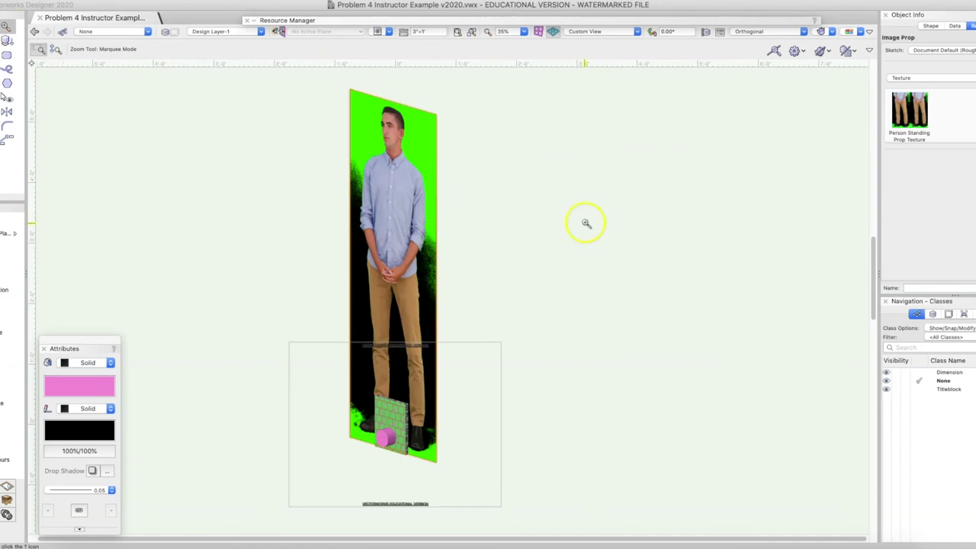
click(515, 221)
scroll(432, 285, up, 1)
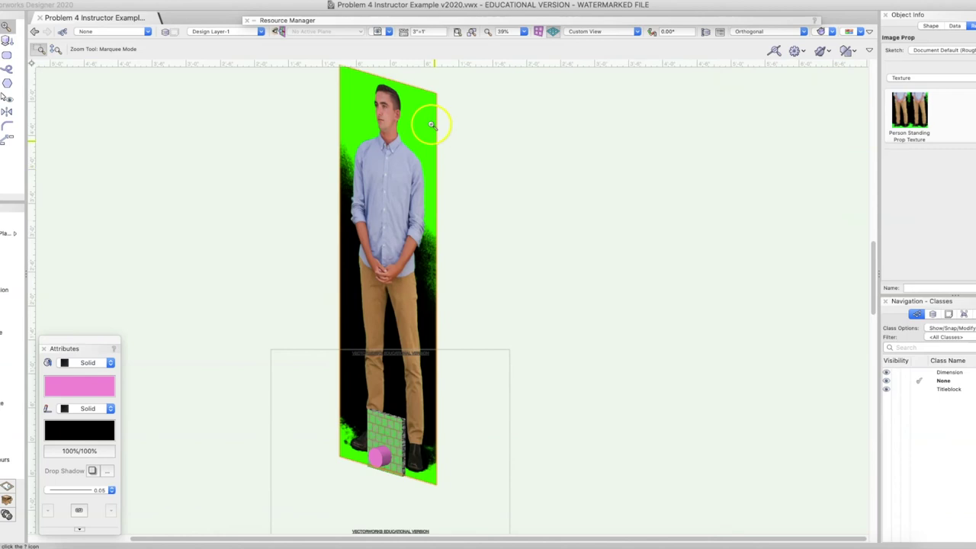
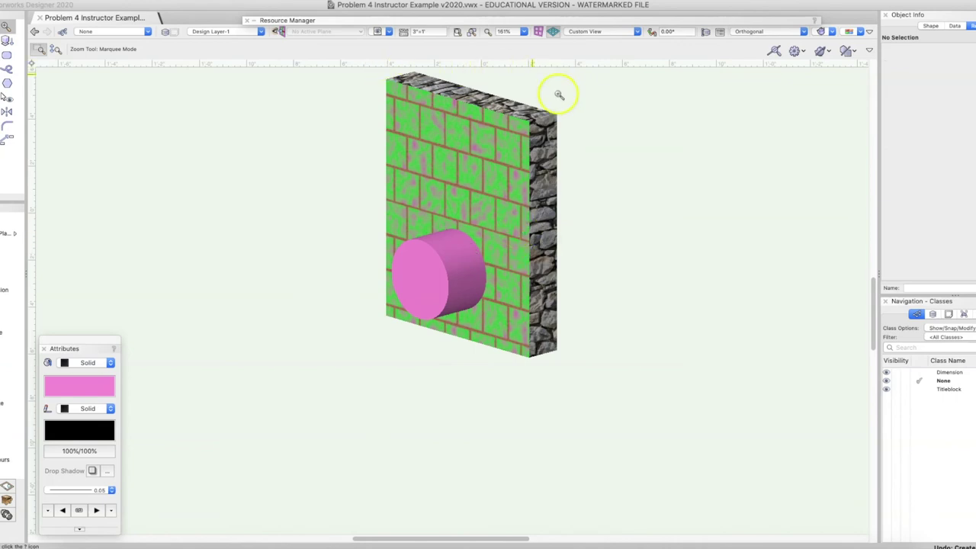
Step: Create another image prop, importing kindpng_1229043.png from Downloads as its image
drag(874, 279, 866, 269)
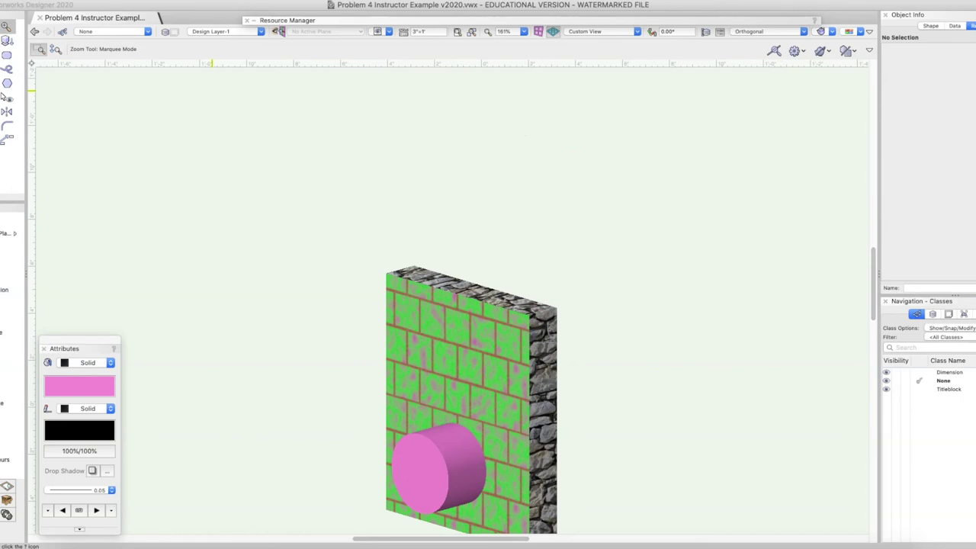
click(153, 0)
click(241, 163)
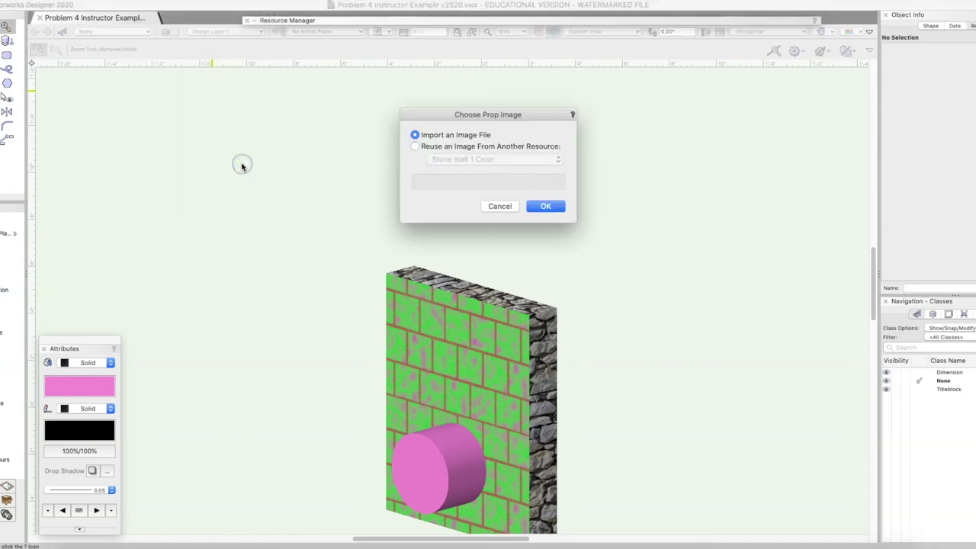
click(547, 206)
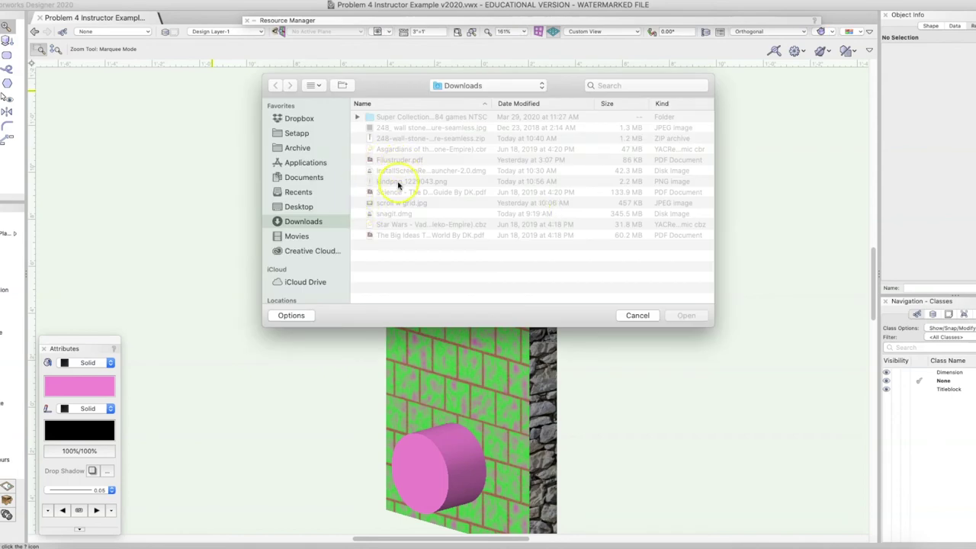
double_click(396, 191)
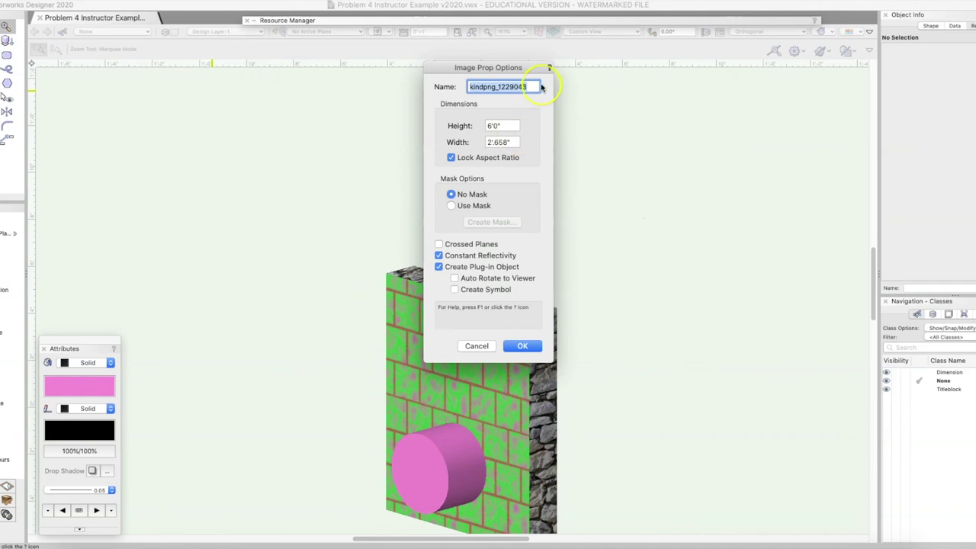
Step: Name the prop Person Standing 1 and set its height to 1'0" with the aspect ratio locked
text(Person)
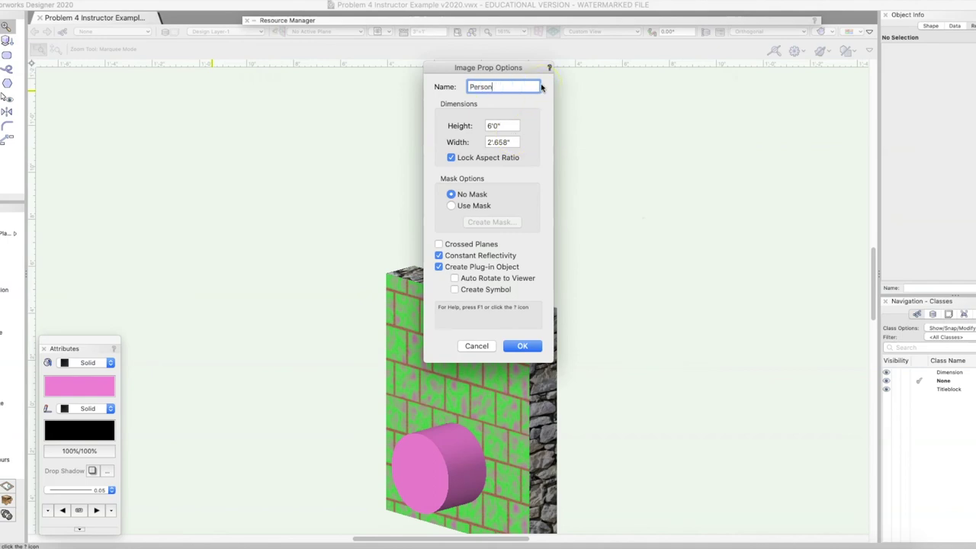
text( Standing 1)
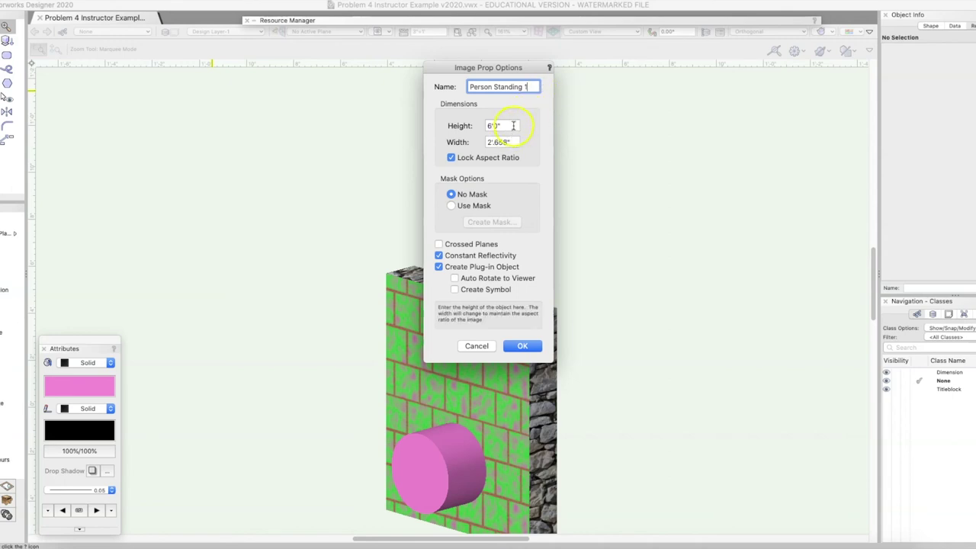
click(509, 126)
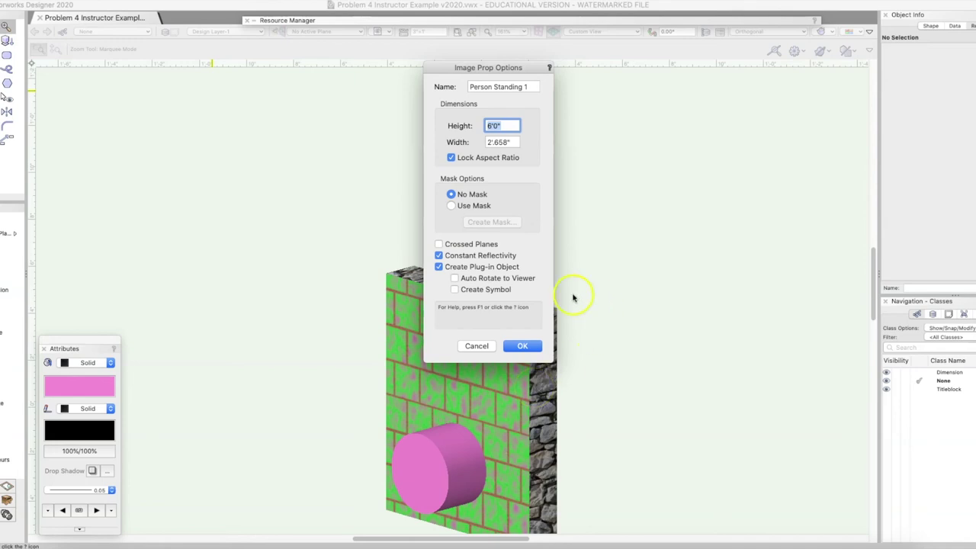
mouse_move(507, 129)
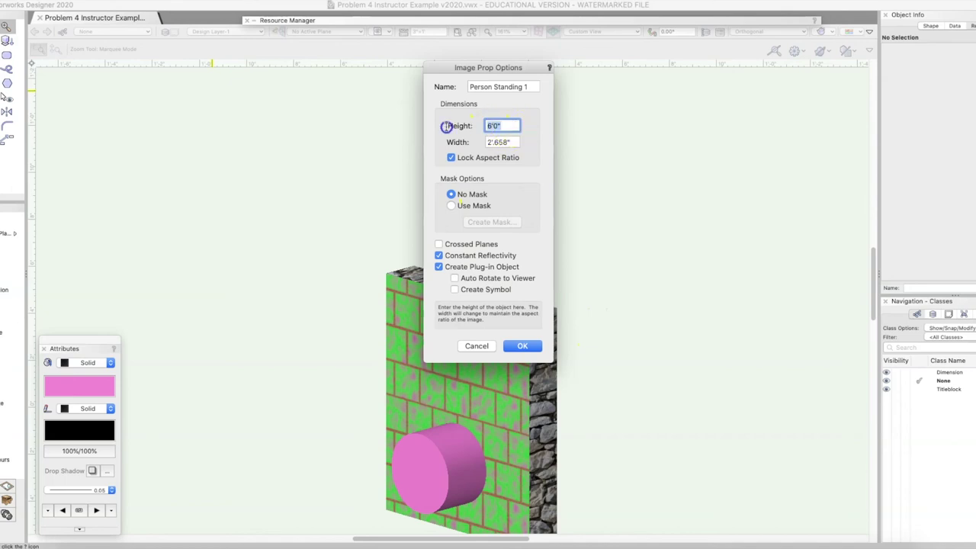
text(1')
click(509, 140)
click(509, 141)
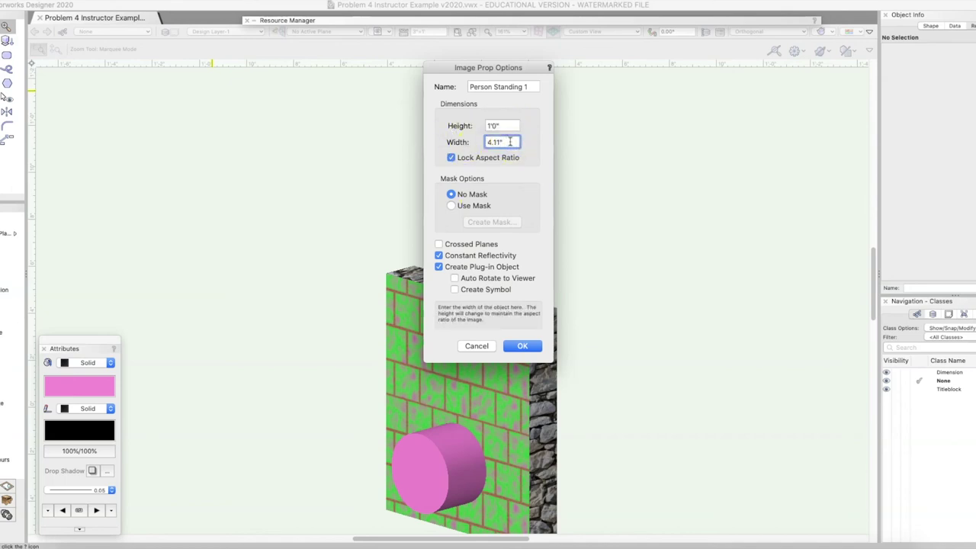
Step: Enable a mask for the prop and import kindpng_1229043.png as the mask image
mouse_move(461, 204)
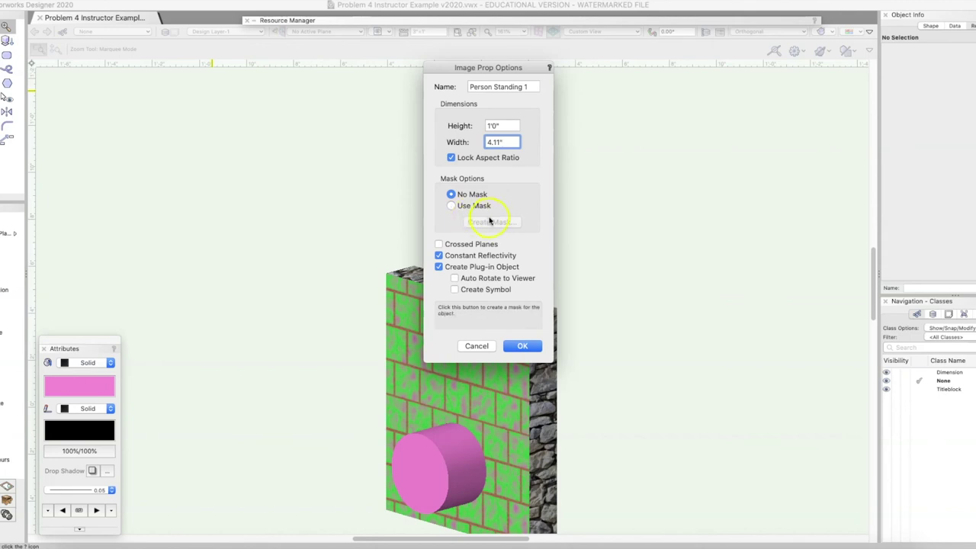
click(452, 207)
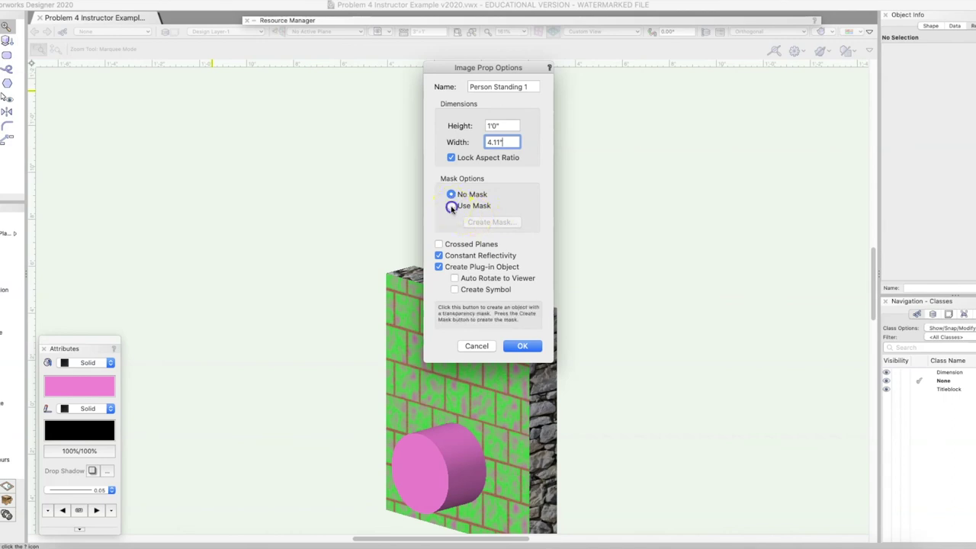
click(523, 346)
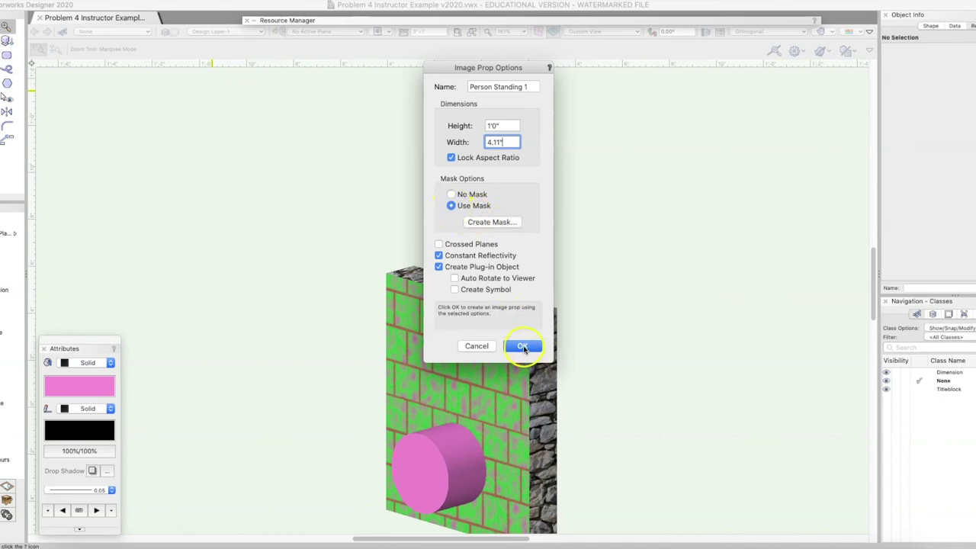
click(492, 222)
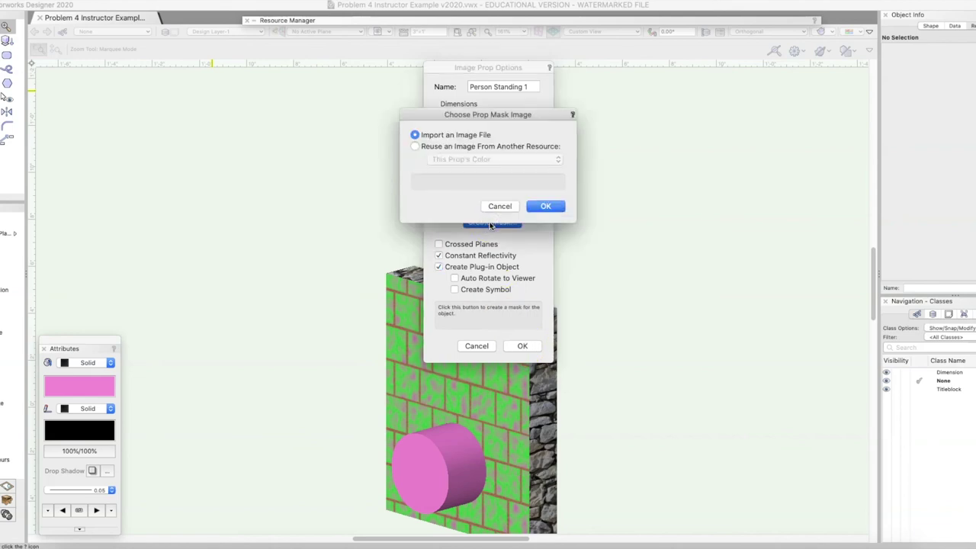
click(560, 206)
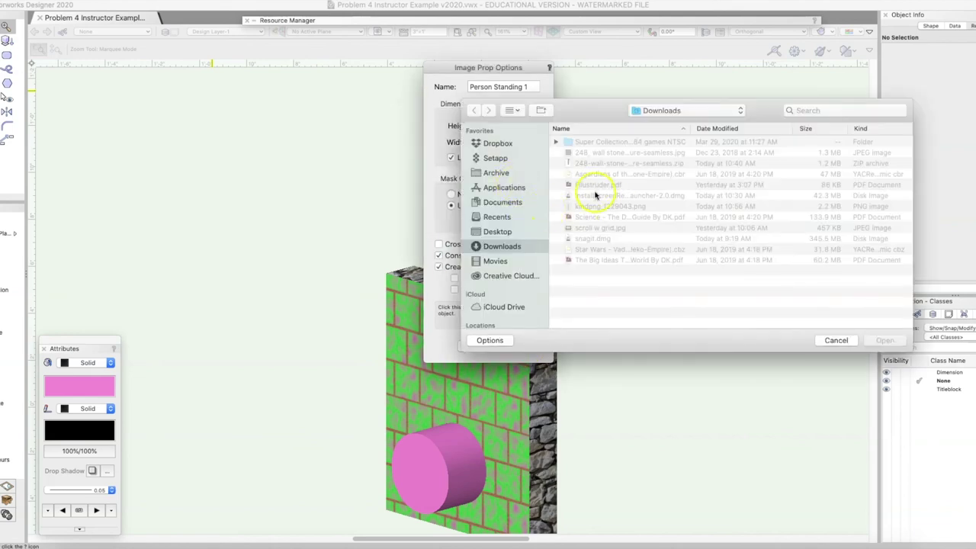
click(598, 208)
double_click(597, 207)
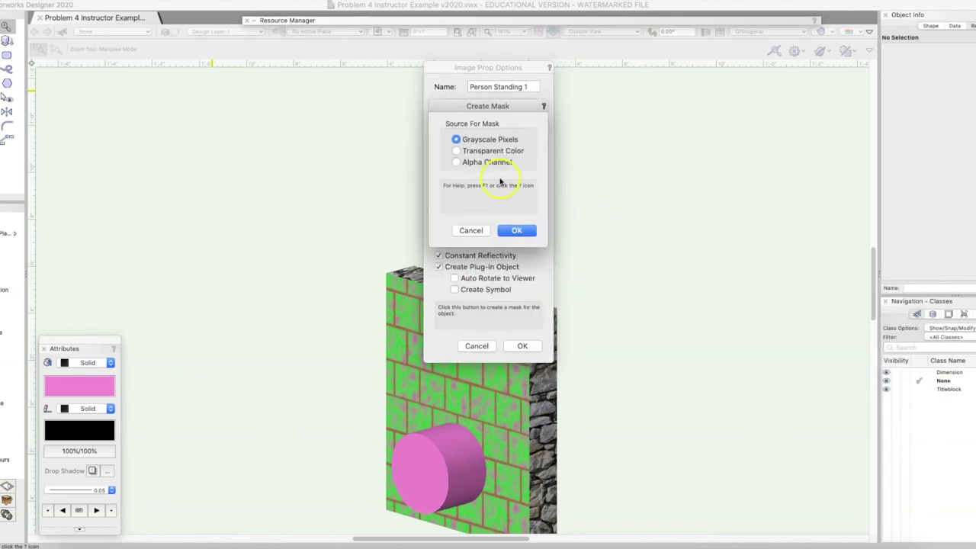
Step: Base the mask on Transparent Color and sample the green background around the person as the transparent color
click(456, 151)
click(516, 231)
click(556, 234)
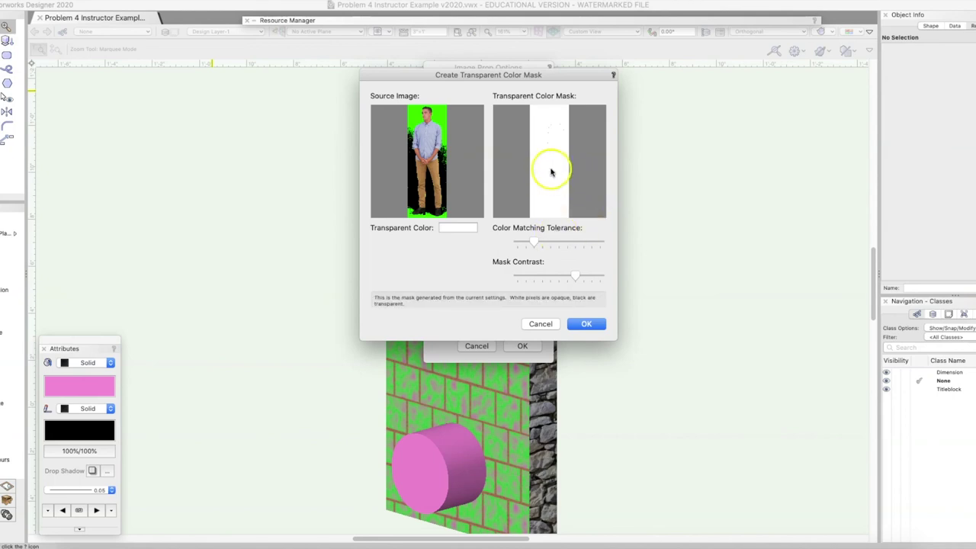
click(457, 227)
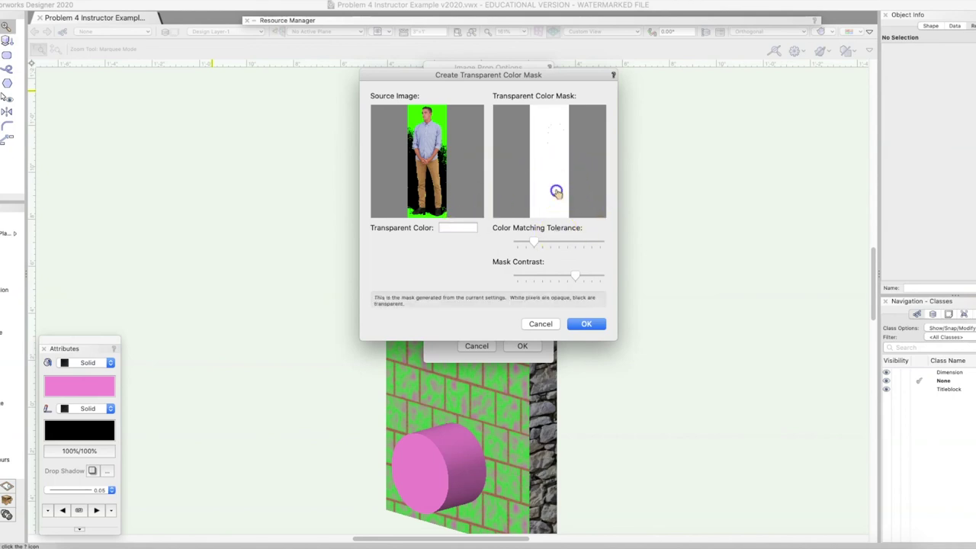
click(439, 117)
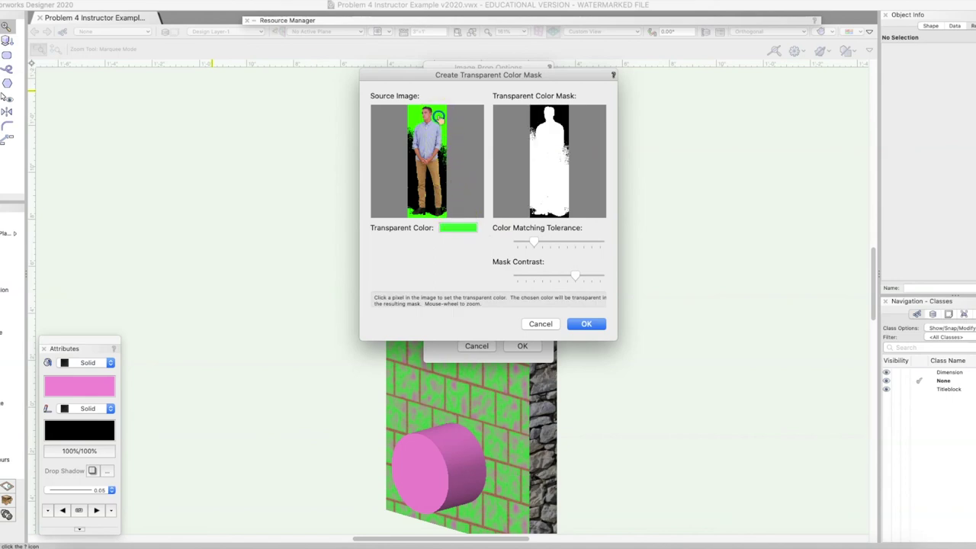
click(412, 180)
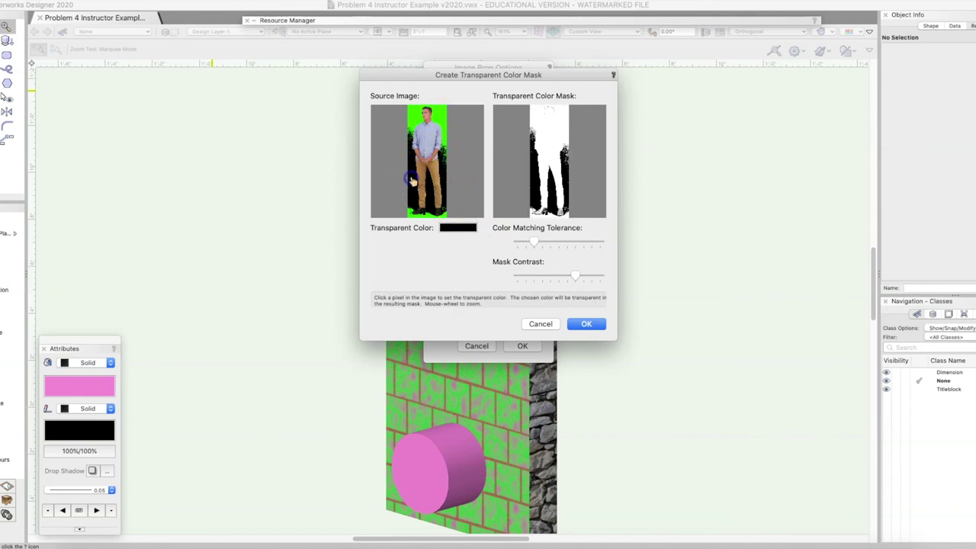
click(440, 117)
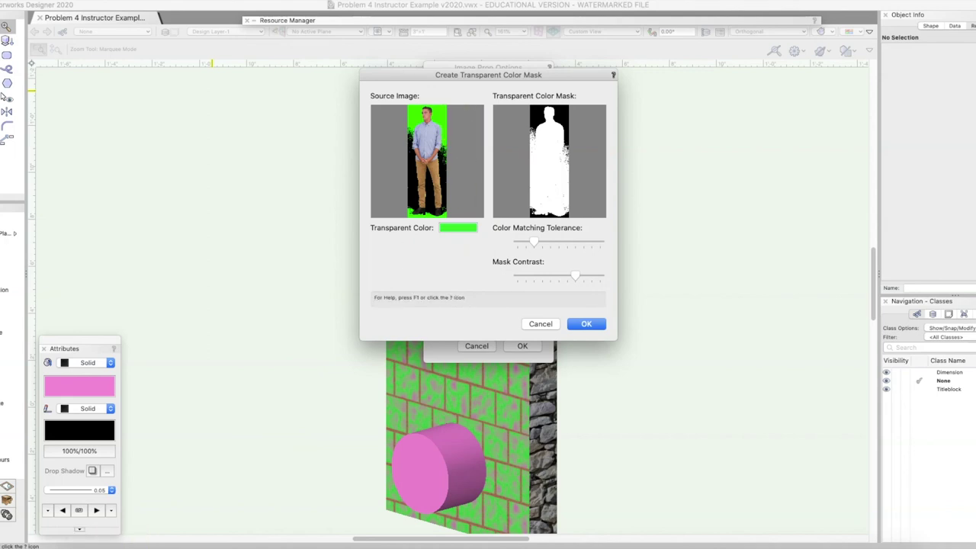
Step: Open the original kindpng_1229043.png from the Downloads folder to check its background, and close it again
click(85, 541)
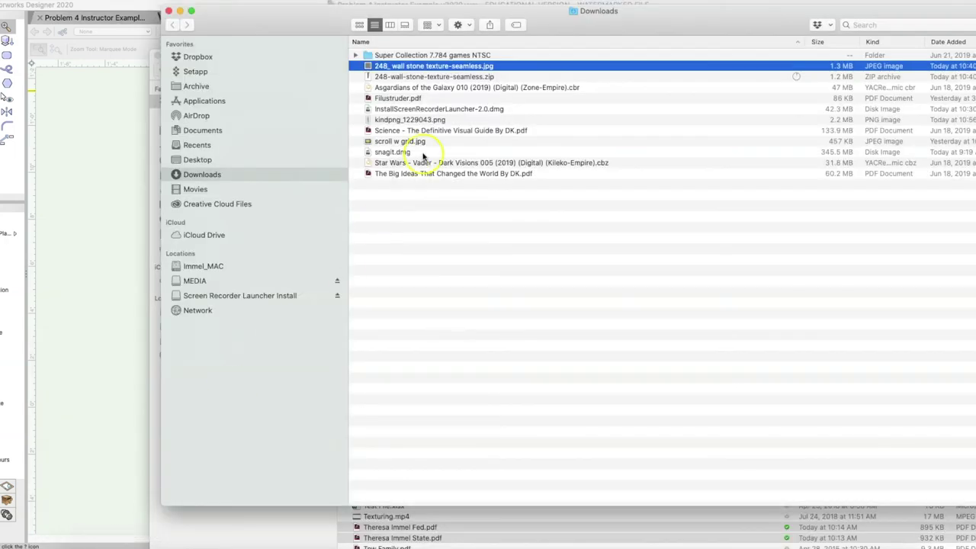
click(389, 120)
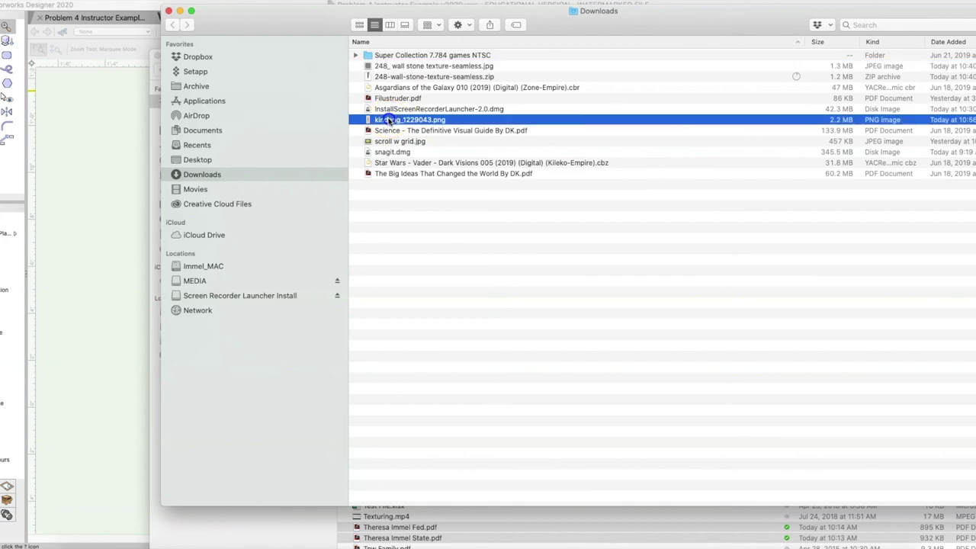
double_click(389, 119)
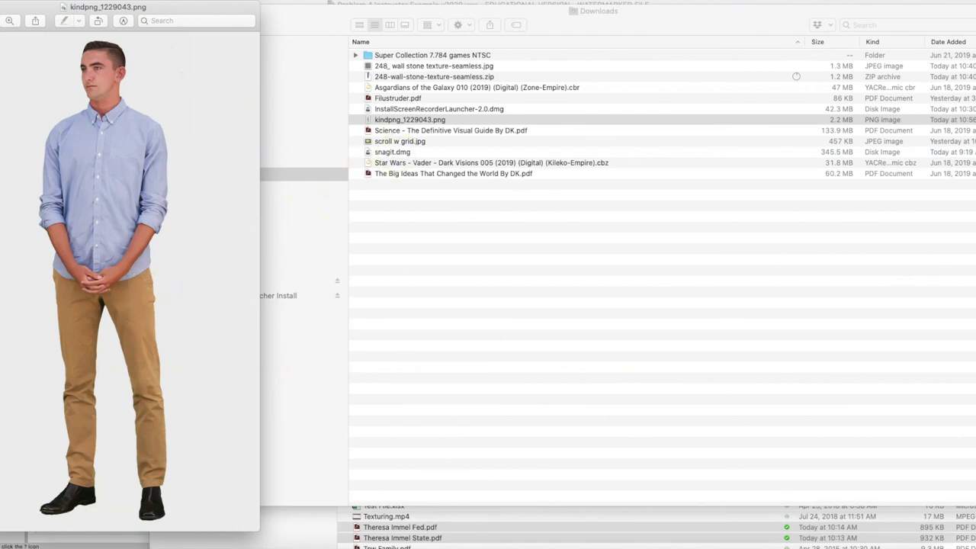
key(super+w)
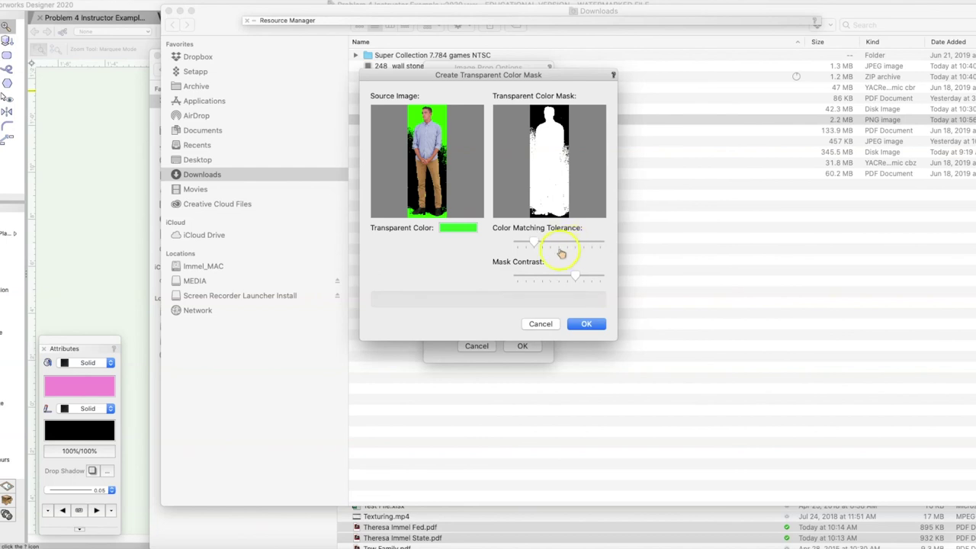
Step: Widen the mask's Color Matching Tolerance to just past the middle of its range
drag(538, 246, 565, 244)
drag(567, 243, 564, 242)
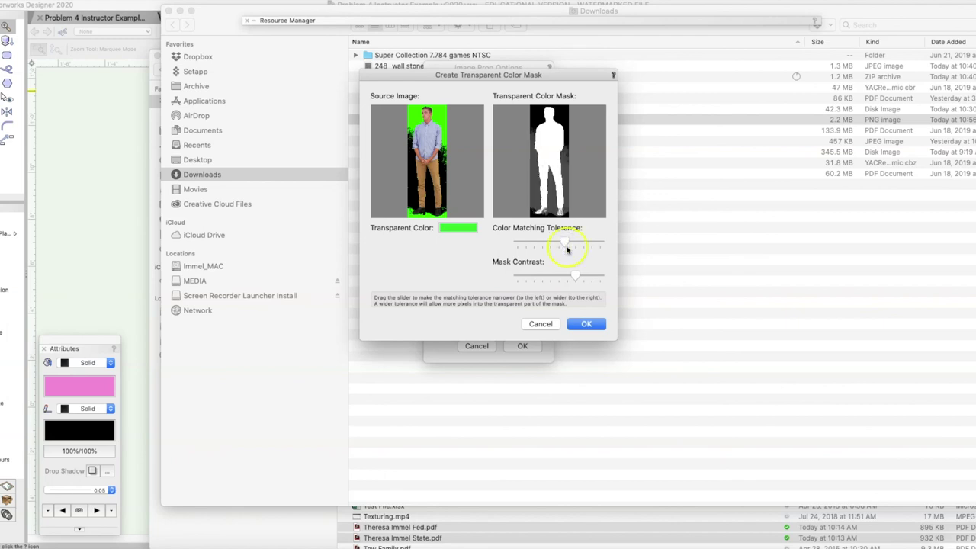
Step: Accept the transparent color mask and create the Person Standing 1 image prop with Constant Reflectivity and as a plug-in object
click(594, 324)
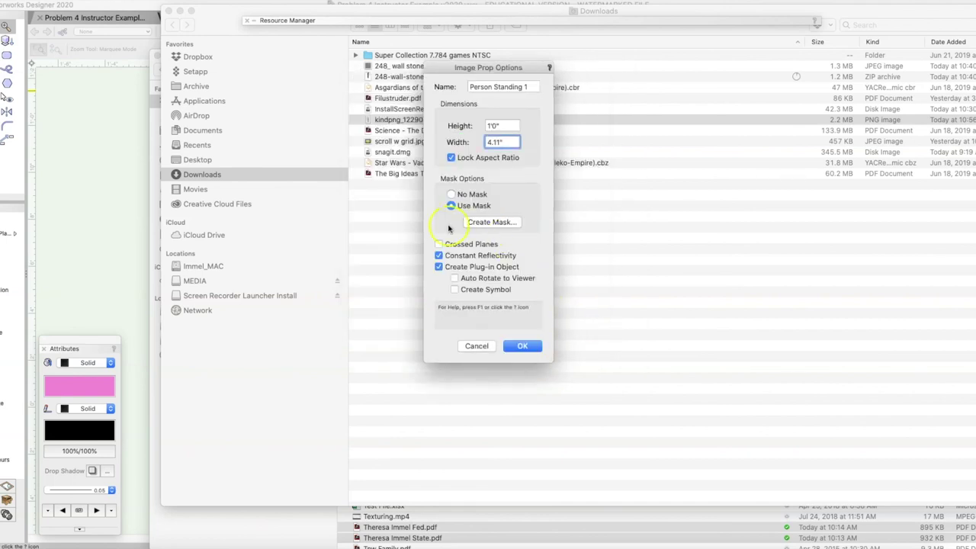
click(439, 257)
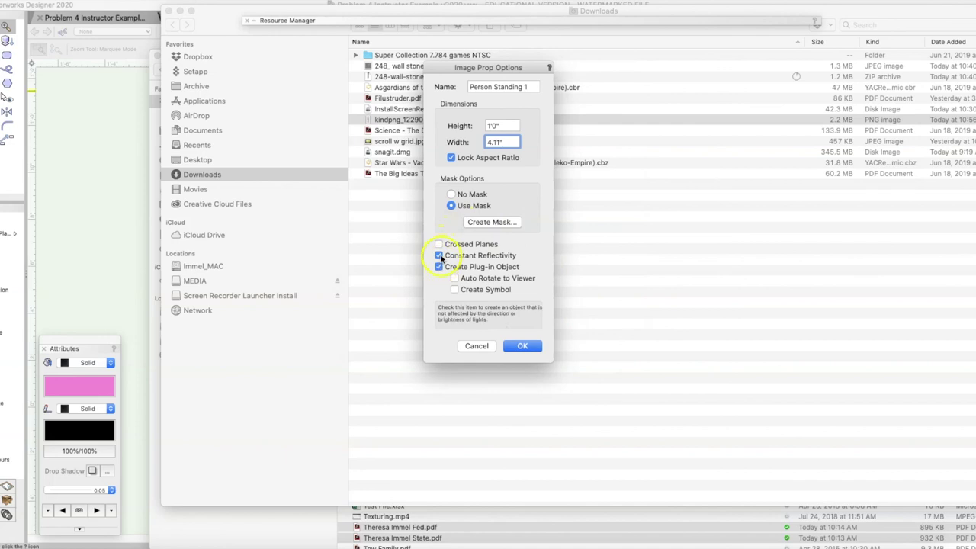
click(539, 348)
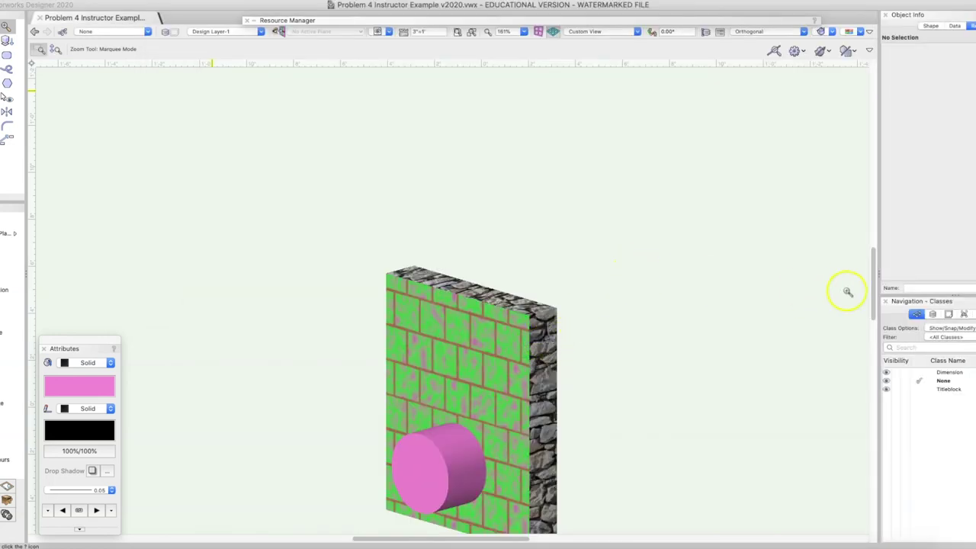
Step: Move the person prop out of the slab so it stands clear beside the slab's stone edge
drag(874, 270, 873, 282)
click(472, 212)
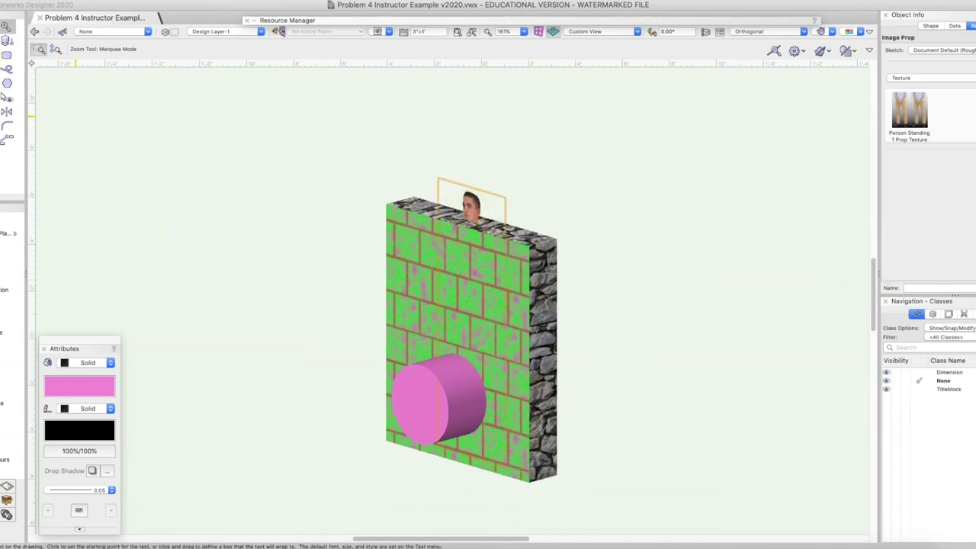
key(x)
click(448, 212)
drag(454, 212, 588, 243)
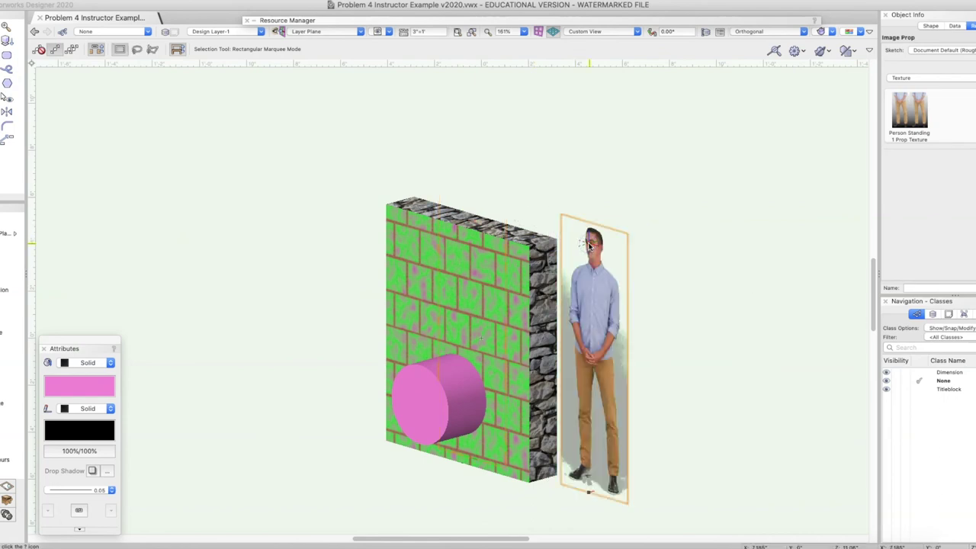
drag(593, 285, 527, 305)
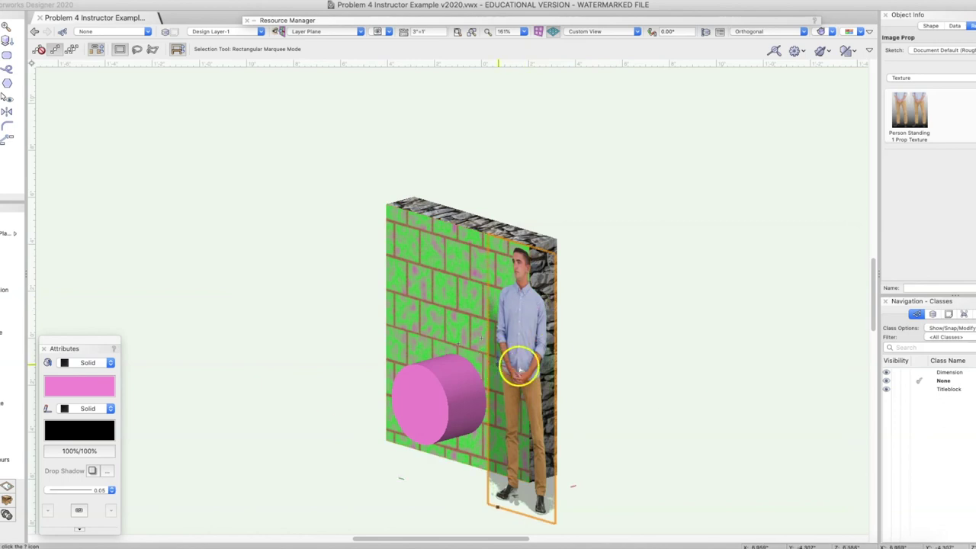
drag(526, 374, 597, 345)
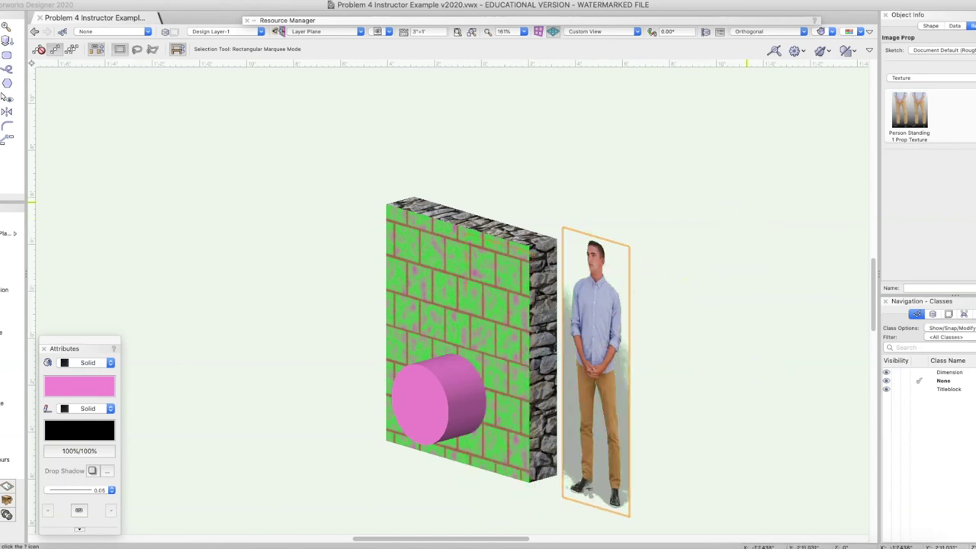
Step: Resize the person prop with its aspect ratio locked, trying a height of 7" and settling on 10"
click(929, 27)
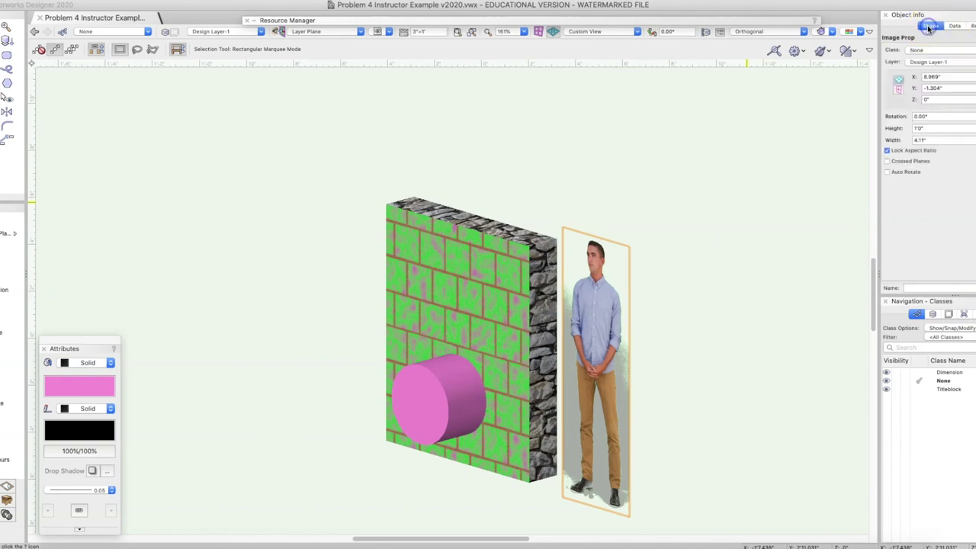
click(934, 128)
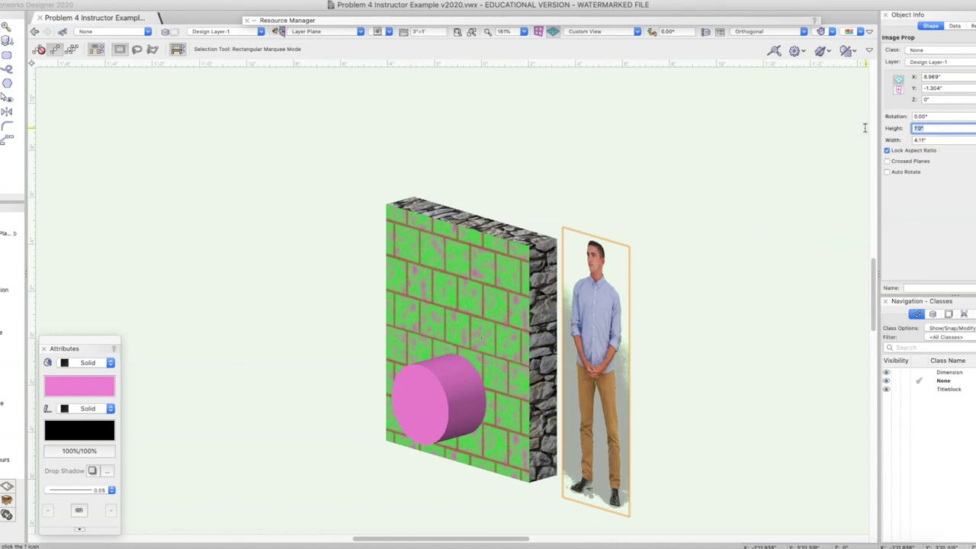
key(Return)
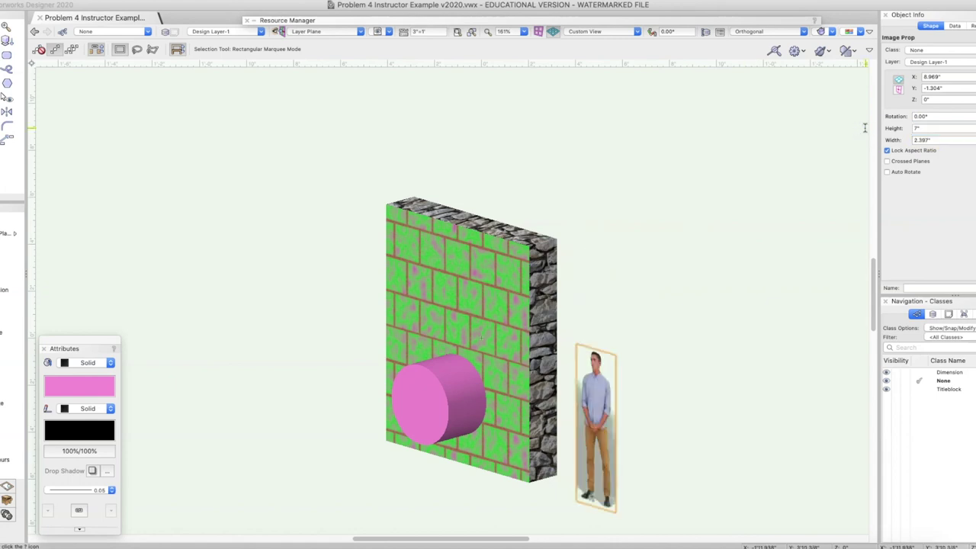
click(919, 127)
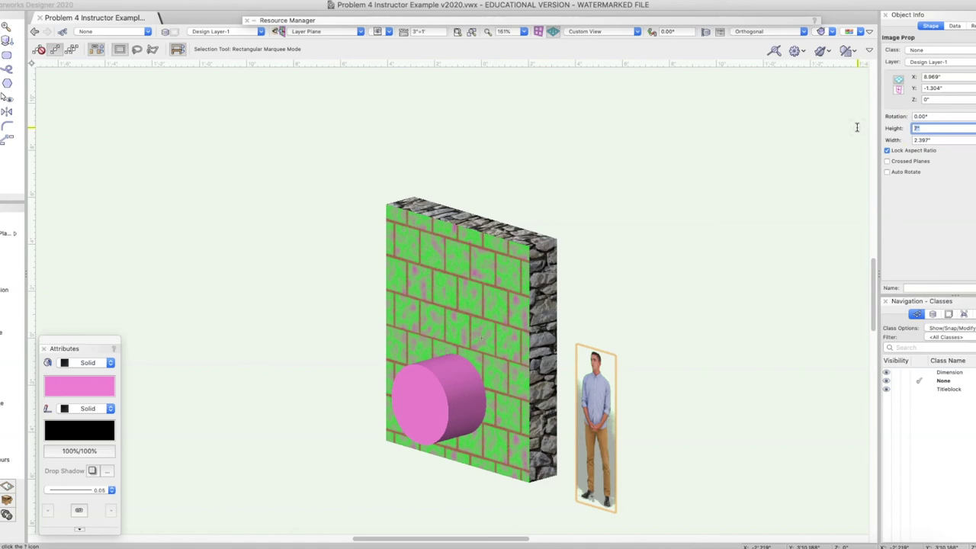
key(Return)
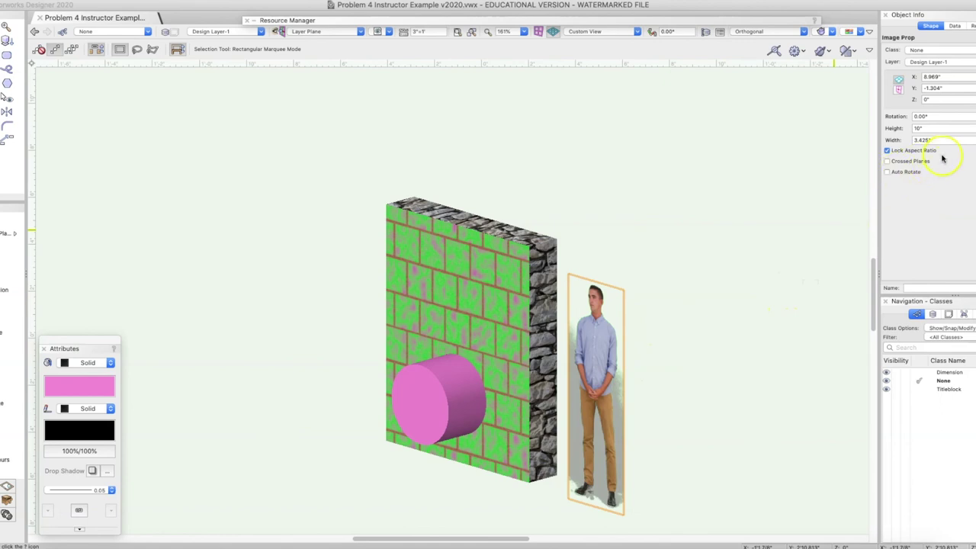
Step: Try Crossed Planes on the person prop, inspect it from the front, and switch the option off again
click(886, 161)
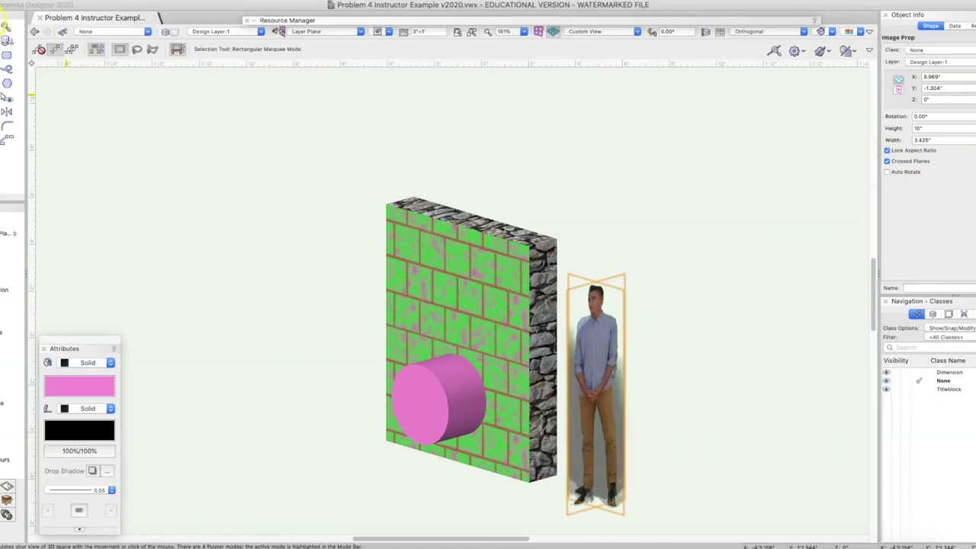
key(c)
drag(451, 203, 696, 279)
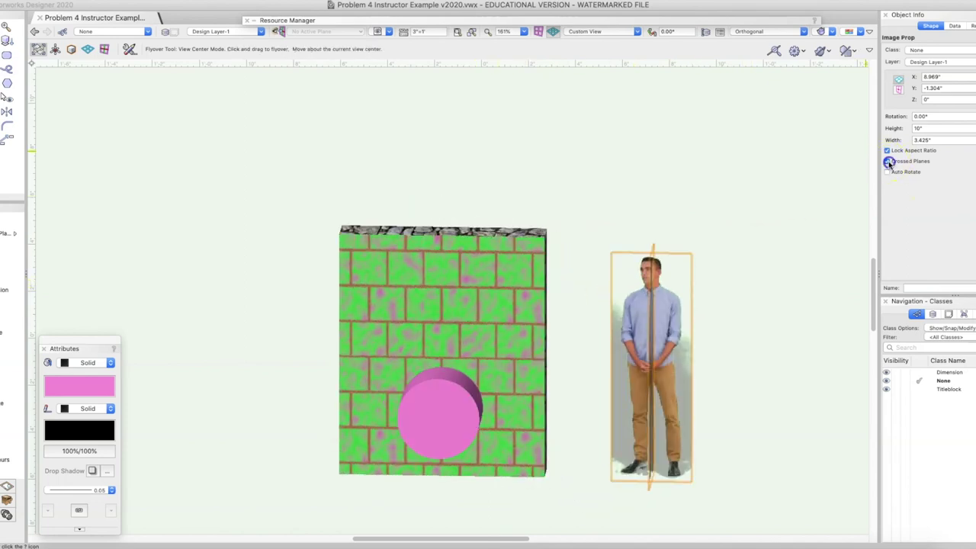
click(886, 161)
Step: Turn on Auto Rotate for the person prop, check it from several angles, and close the Attributes palette
click(887, 171)
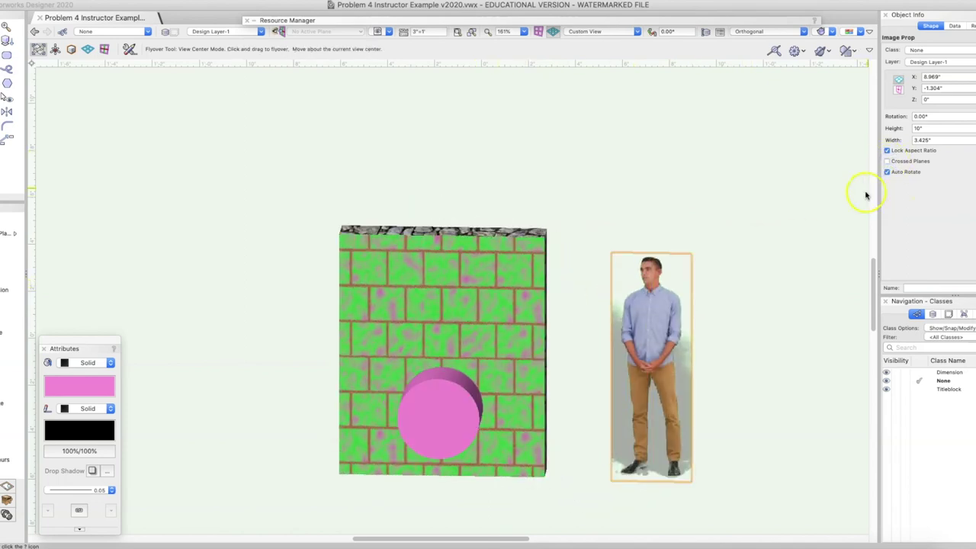
drag(806, 209, 324, 209)
drag(716, 266, 869, 264)
drag(658, 309, 804, 247)
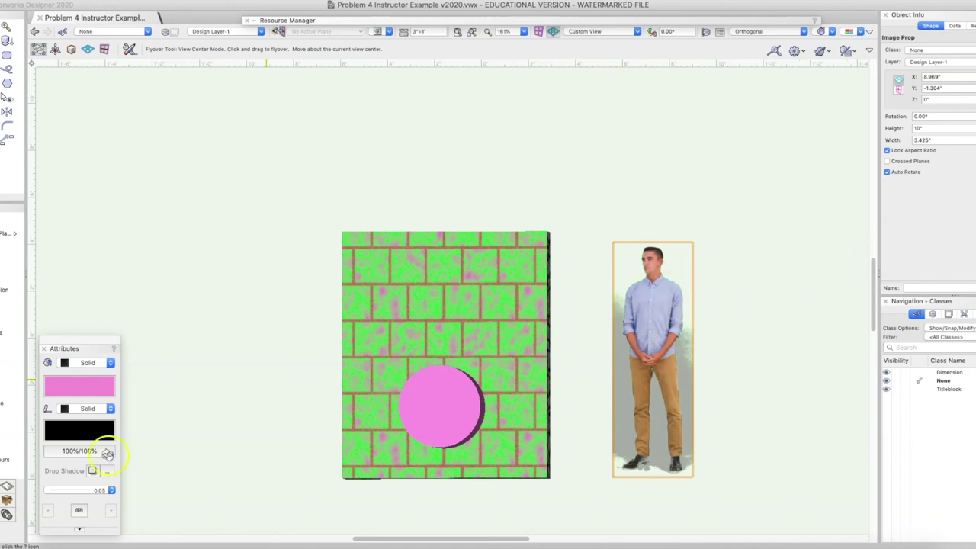
click(43, 349)
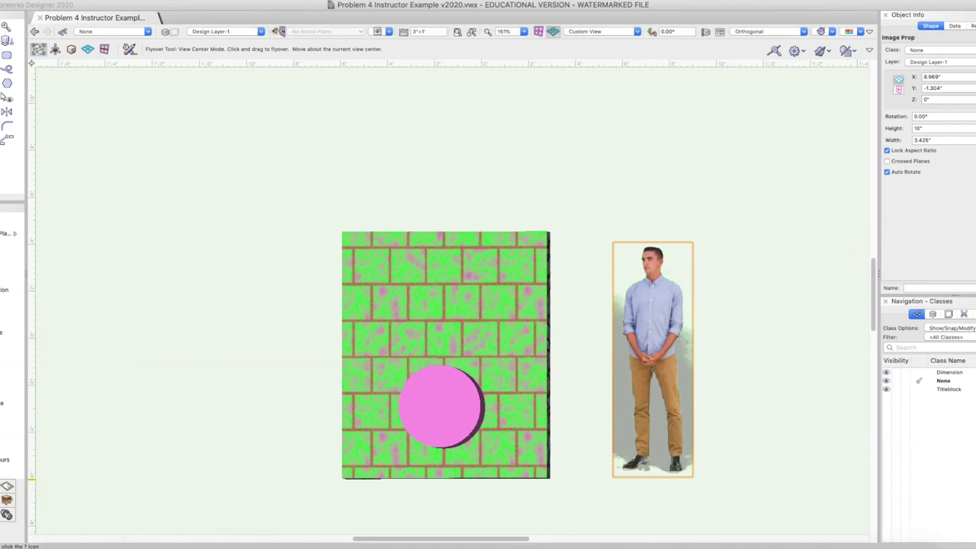